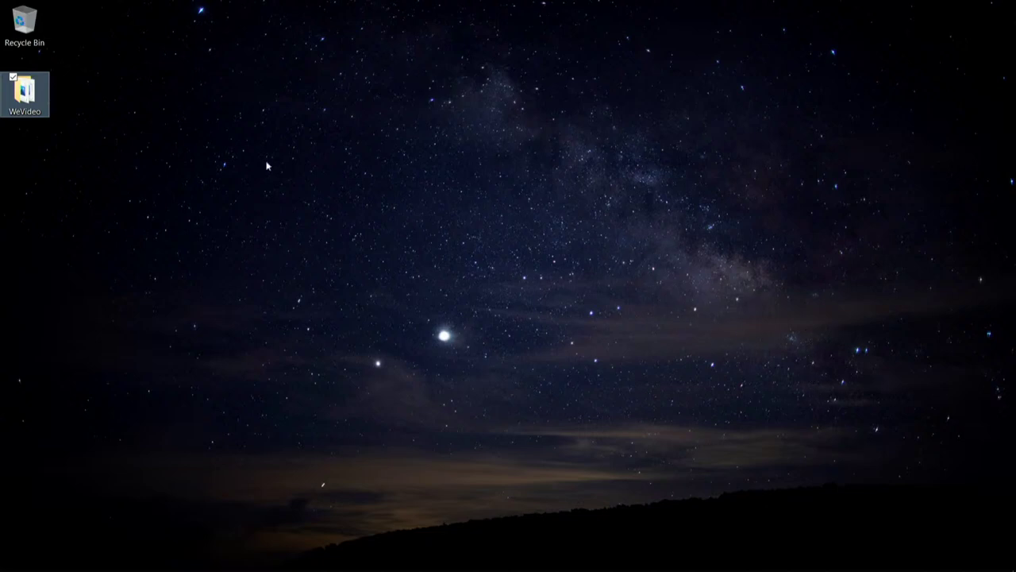
Step: Restore the Chrome window showing wevideo.com and go to the WeVideo sign-in page
{"action": "mouse_move", "coordinate": [278, 565]}
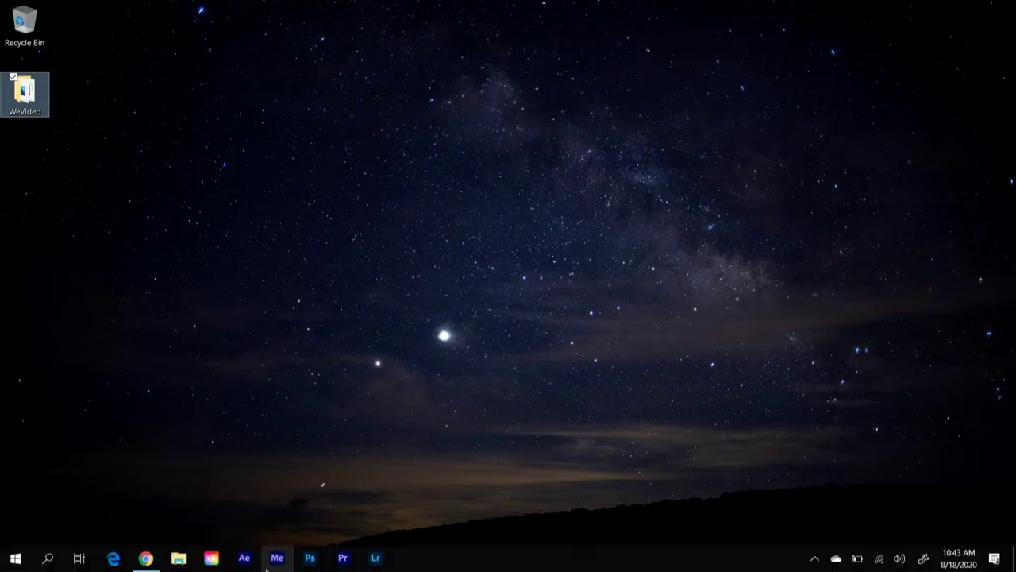
{"action": "left_click", "coordinate": [152, 562]}
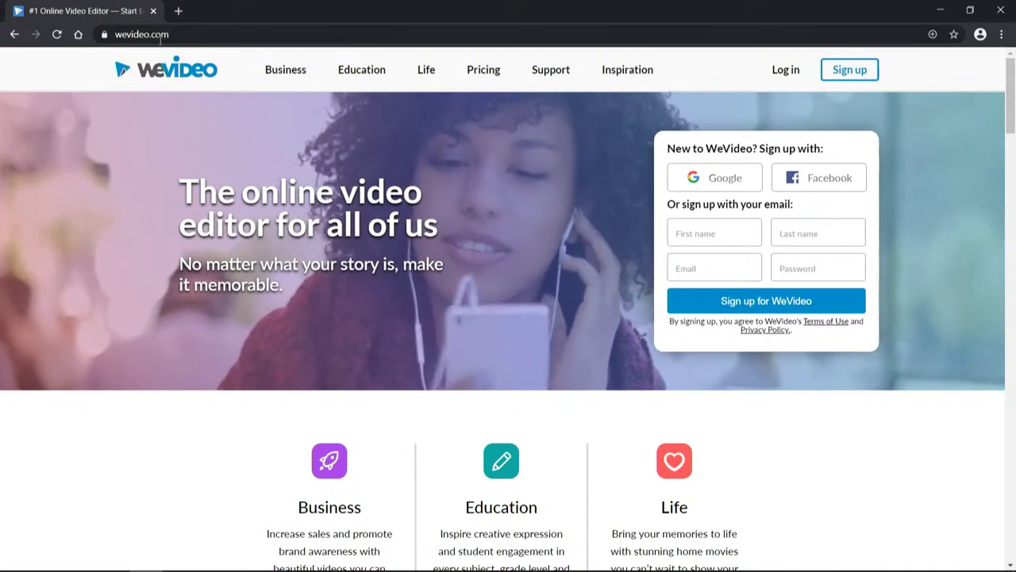
{"action": "left_click", "coordinate": [200, 34]}
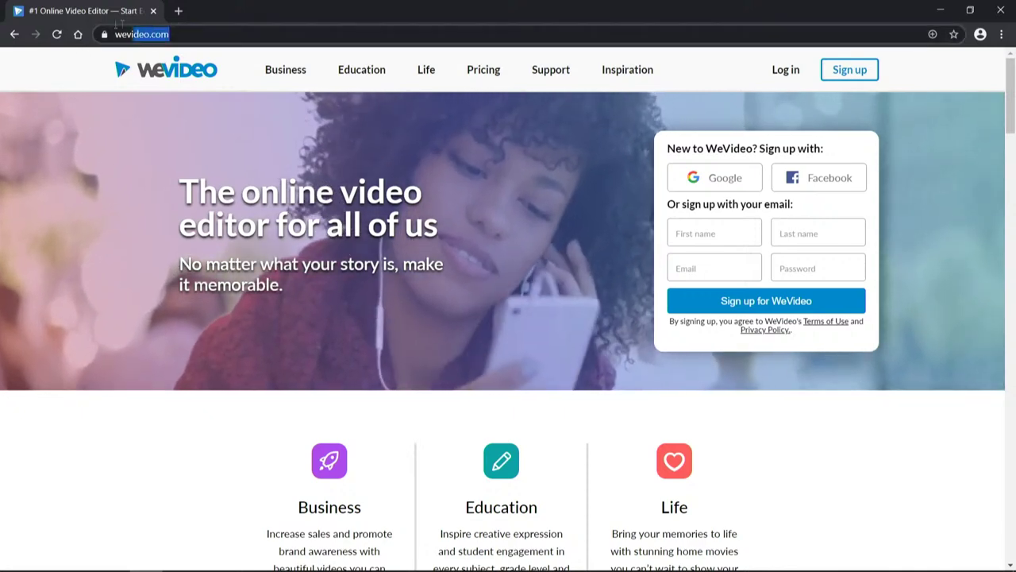
{"action": "left_click", "coordinate": [627, 25]}
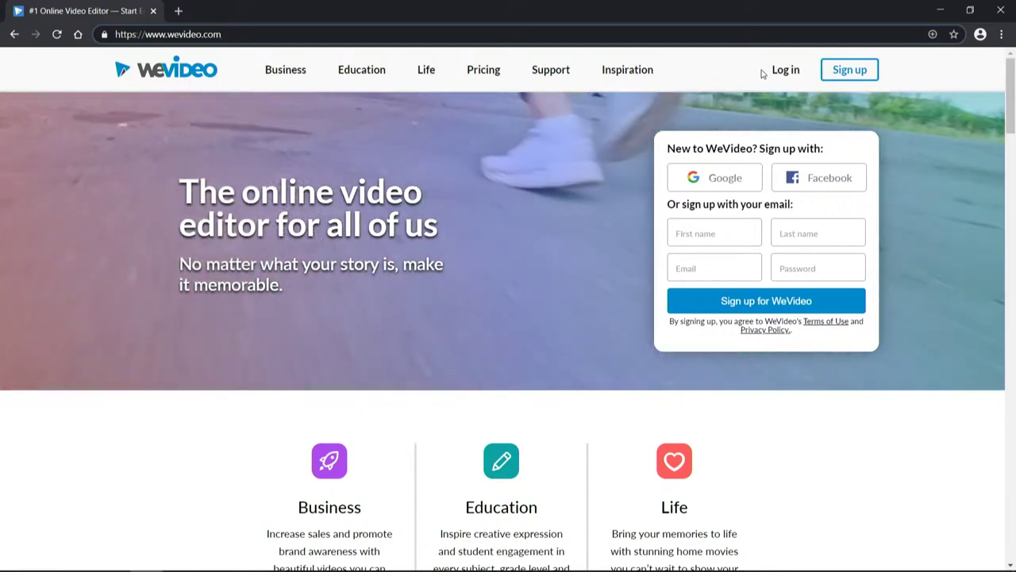
{"action": "left_click", "coordinate": [783, 69]}
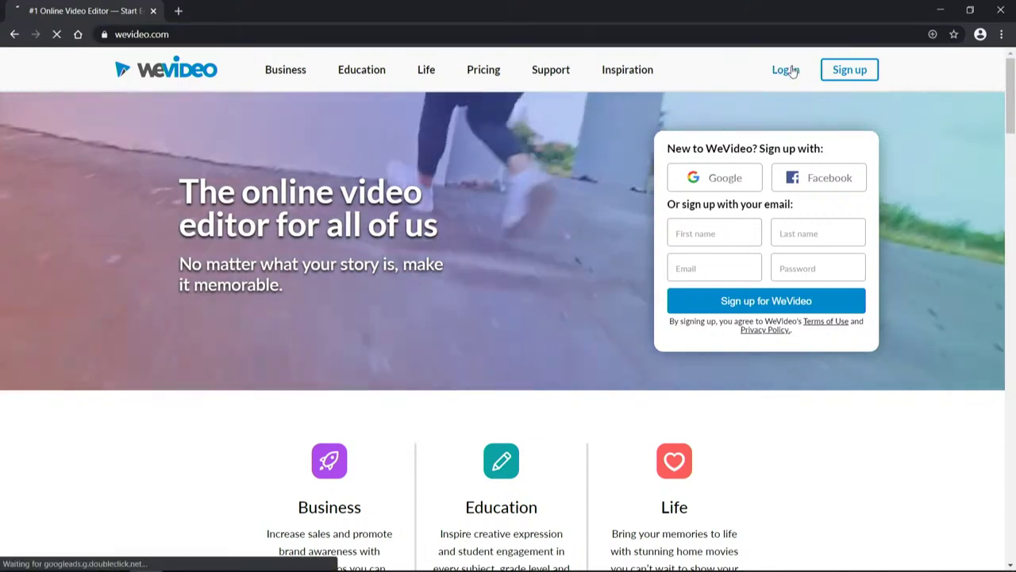
Step: Enter the account e-mail address and password in the sign-in form and submit the login
{"action": "left_click", "coordinate": [633, 285]}
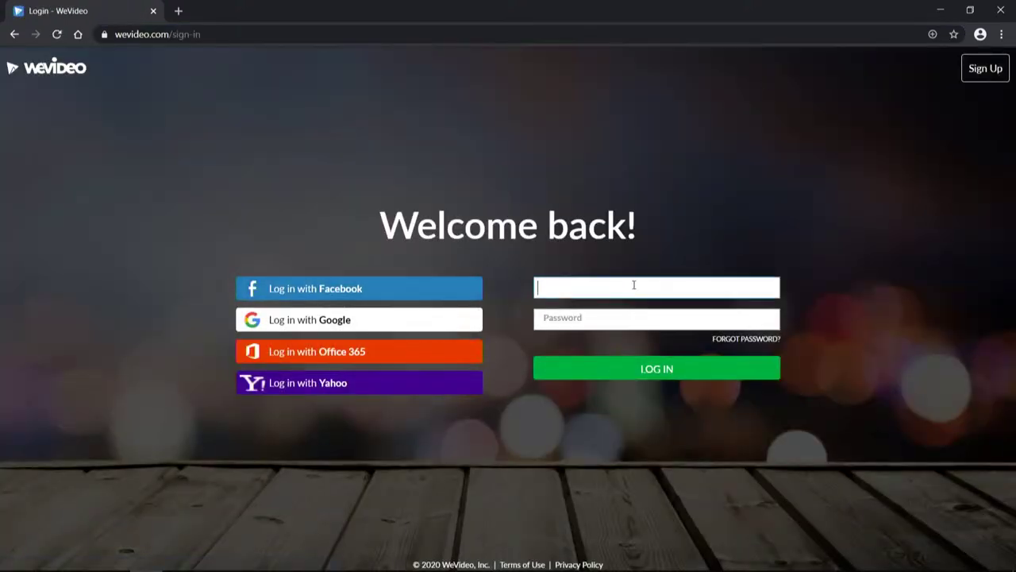
{"action": "key", "text": "Tab"}
{"action": "type", "text": "••••••••"}
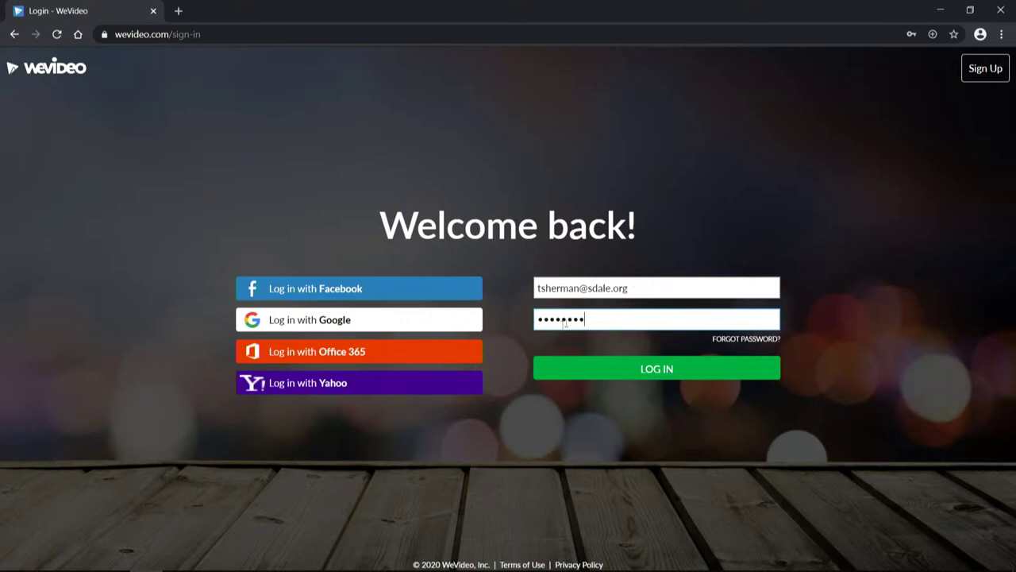
{"action": "double_click", "coordinate": [610, 321]}
{"action": "left_click", "coordinate": [626, 369]}
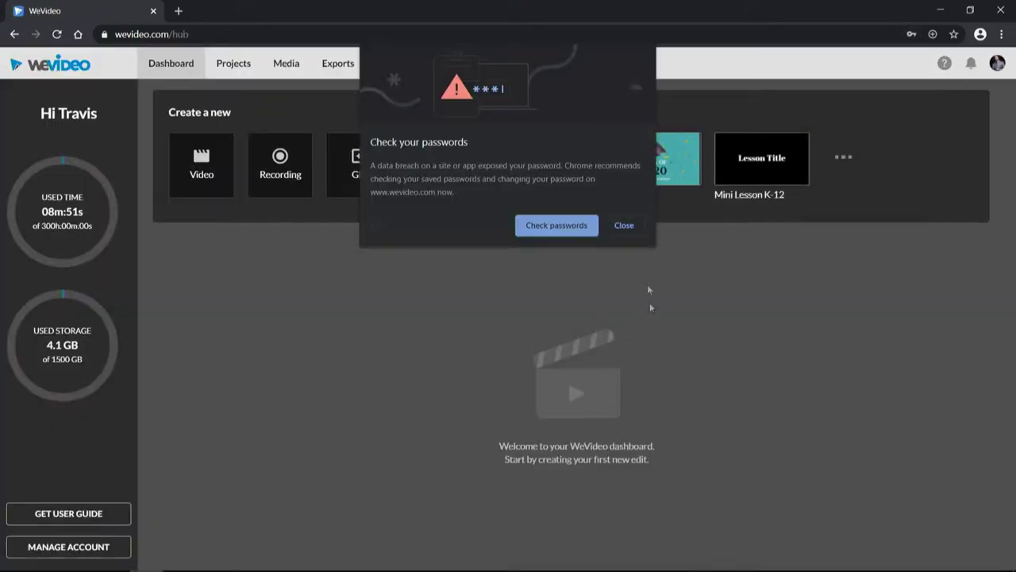
Step: Dismiss Chrome's password warning, open Admin > Members, and highlight the 4 of 300 licences used
{"action": "left_click", "coordinate": [627, 228]}
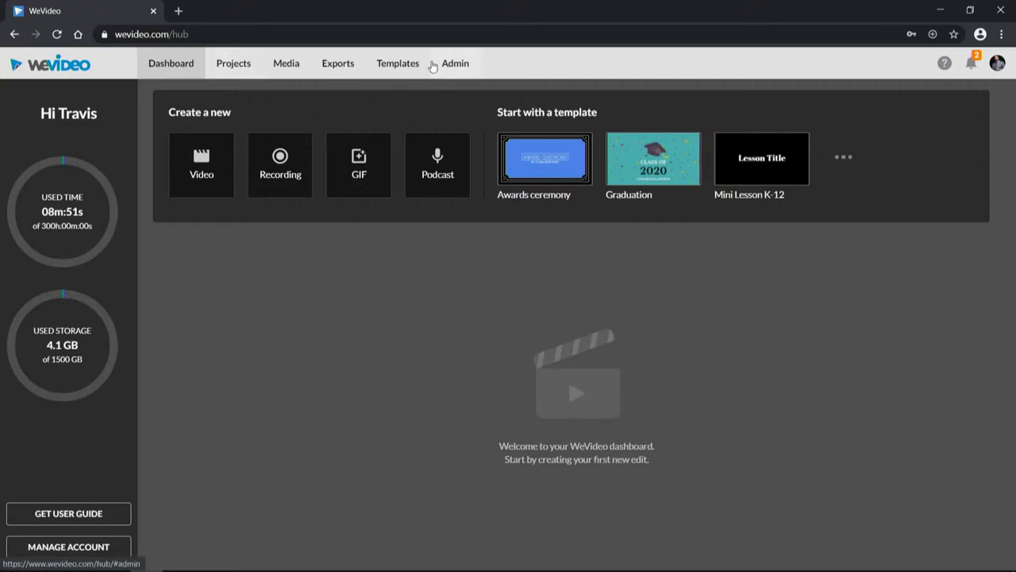
{"action": "left_click", "coordinate": [459, 68]}
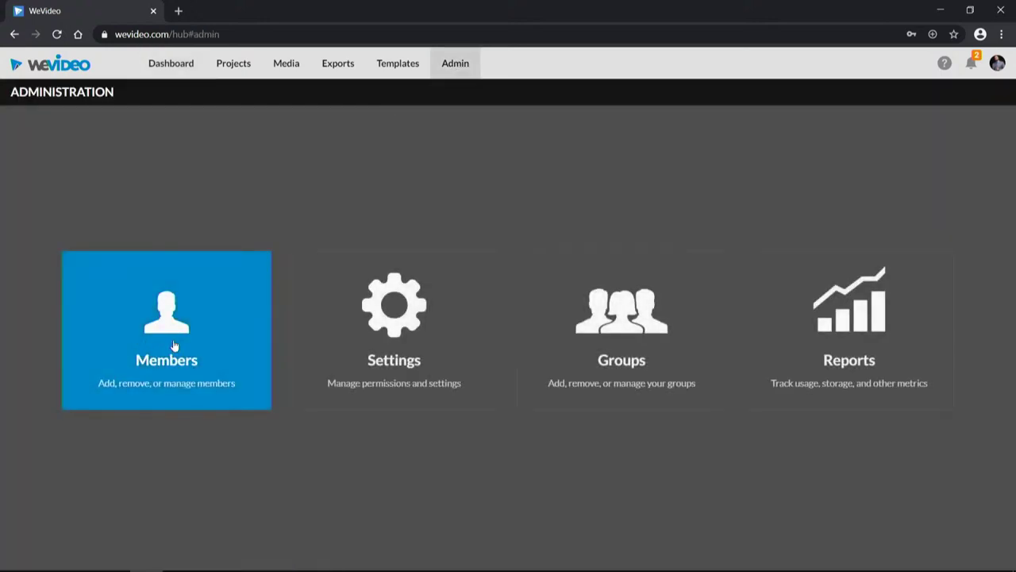
{"action": "left_click", "coordinate": [174, 346]}
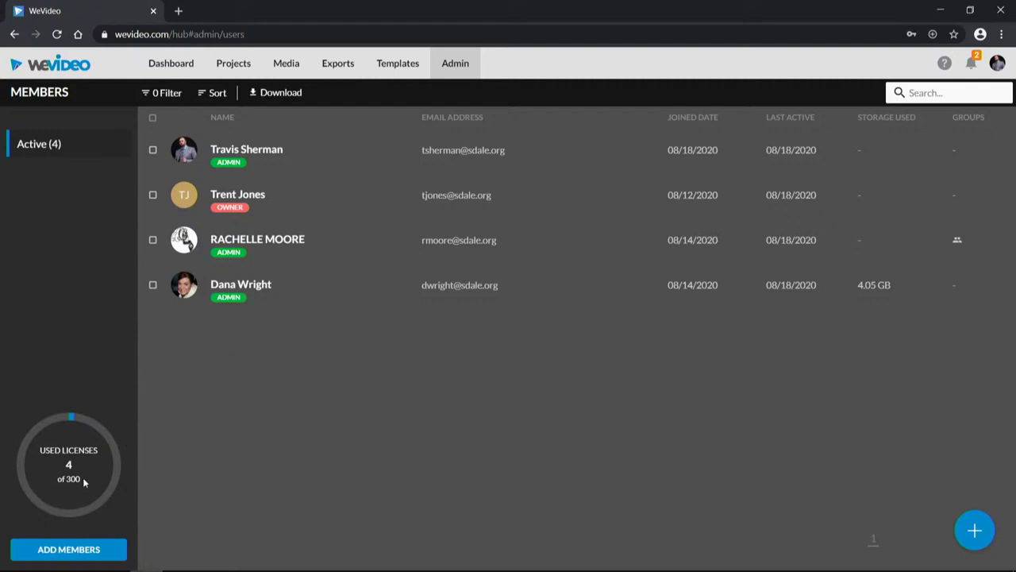
{"action": "left_click_drag", "start_coordinate": [79, 479], "coordinate": [58, 479]}
{"action": "left_click_drag", "start_coordinate": [74, 469], "coordinate": [62, 463]}
{"action": "left_click", "coordinate": [973, 528]}
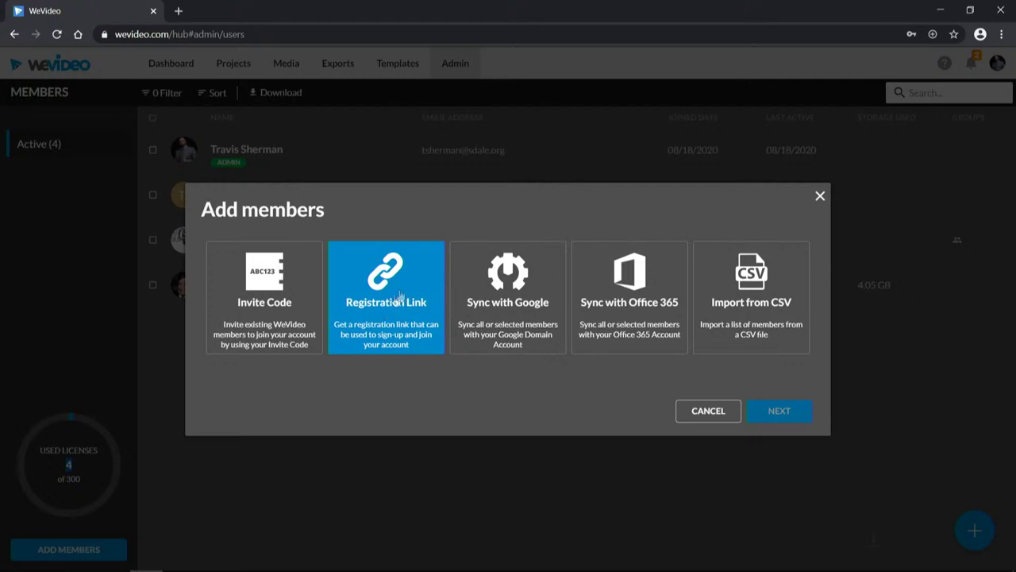
{"action": "left_click", "coordinate": [377, 307]}
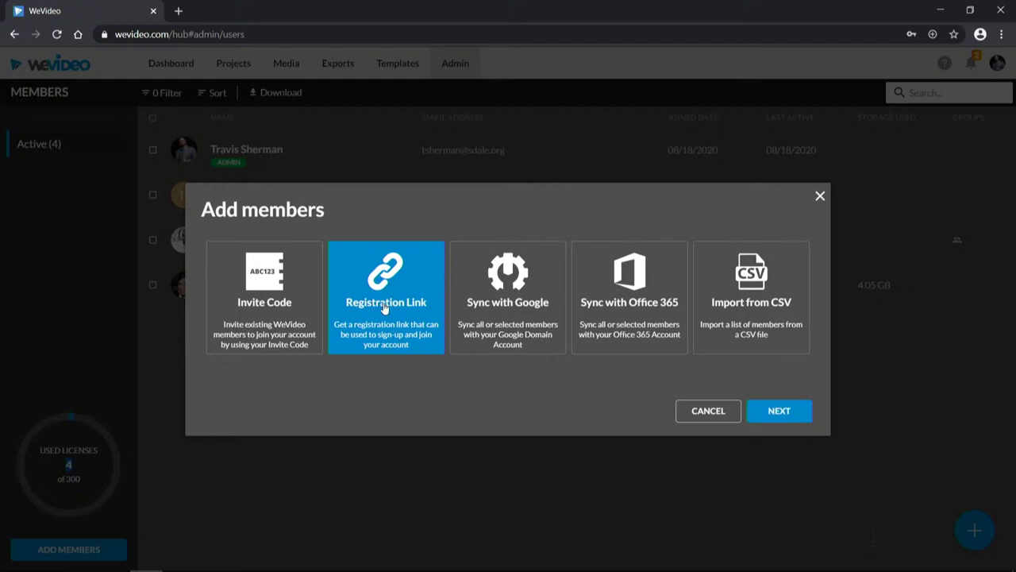
{"action": "left_click", "coordinate": [782, 413]}
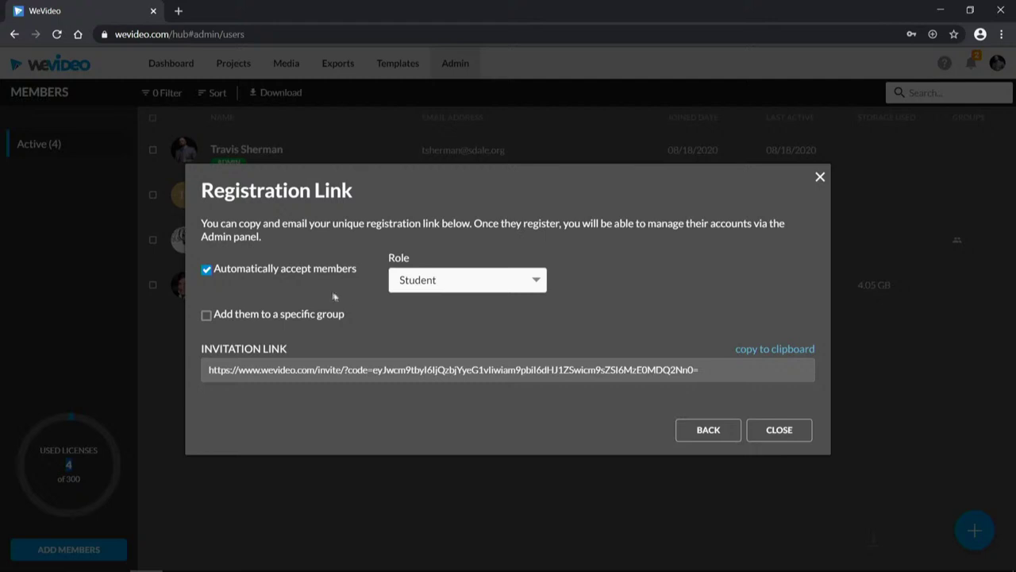
{"action": "left_click", "coordinate": [459, 283]}
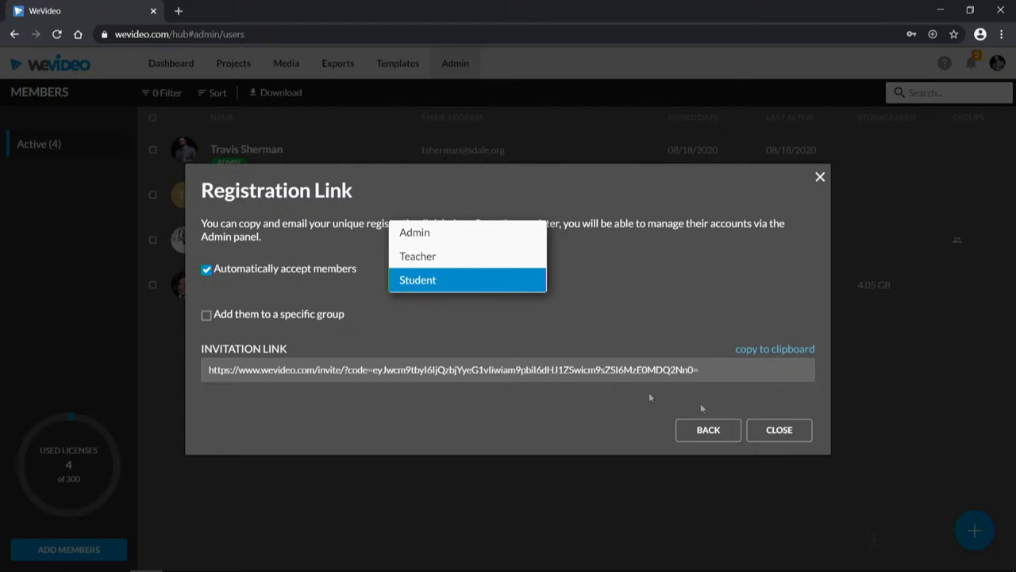
{"action": "left_click", "coordinate": [706, 361]}
{"action": "left_click", "coordinate": [712, 369]}
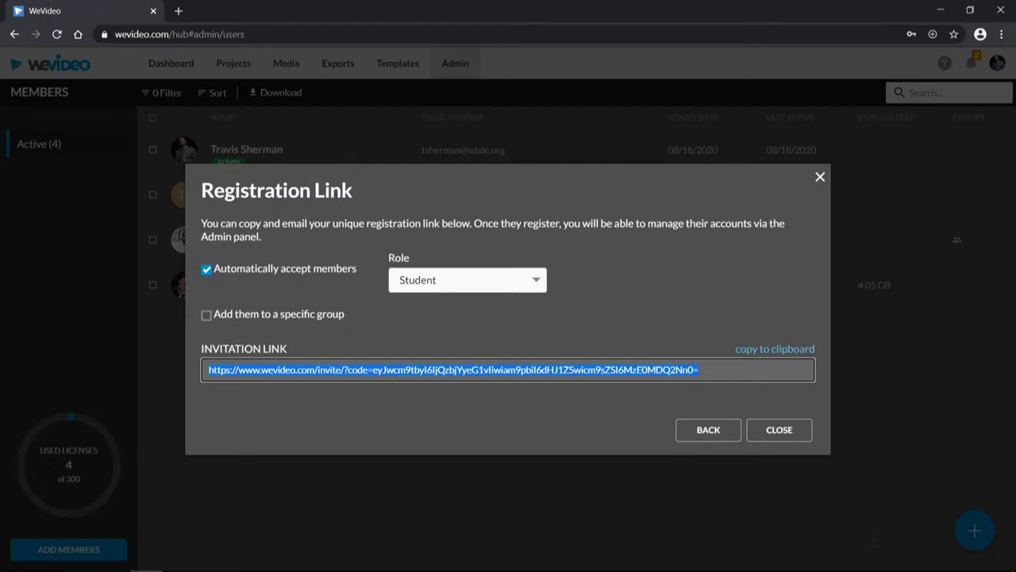
{"action": "left_click", "coordinate": [777, 432]}
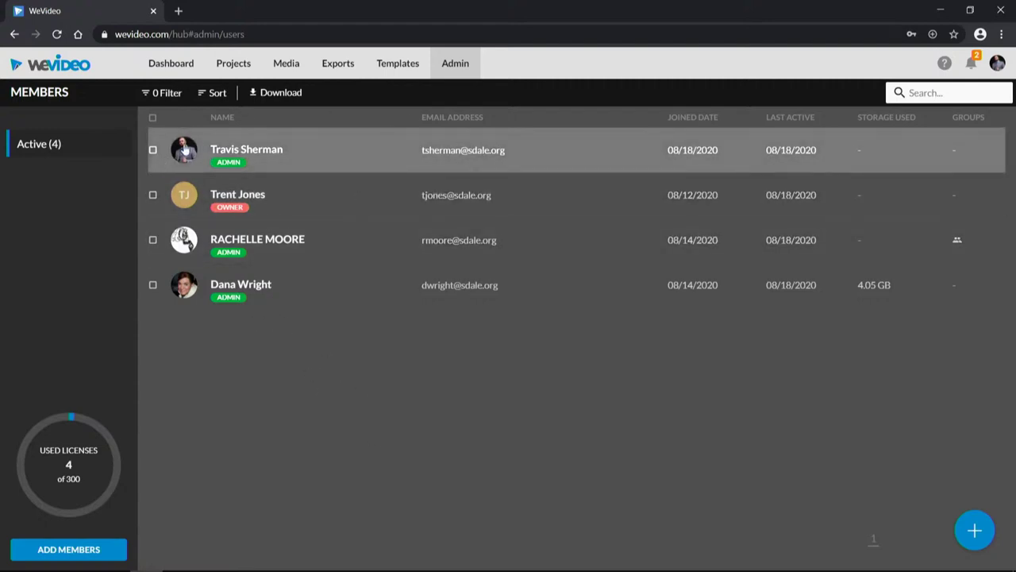
Step: Pass through the dashboard and account page back to the Admin members list
{"action": "left_click", "coordinate": [173, 67]}
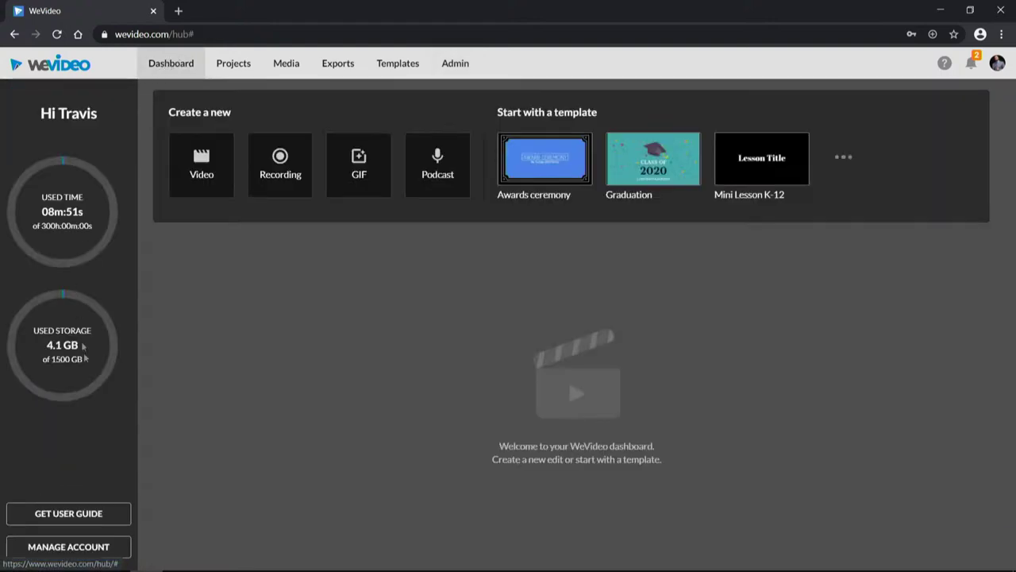
{"action": "left_click", "coordinate": [109, 549]}
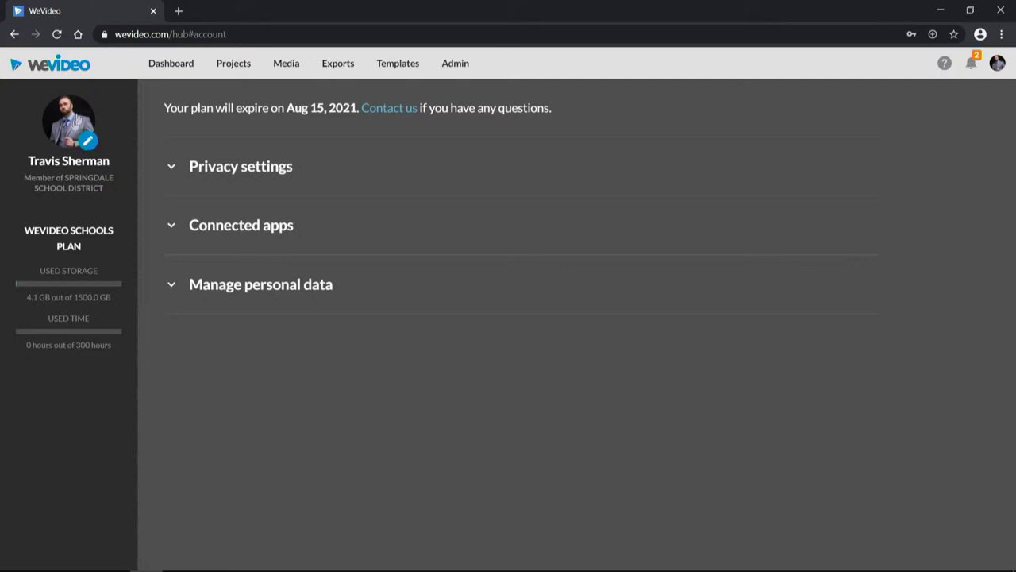
{"action": "left_click", "coordinate": [456, 65]}
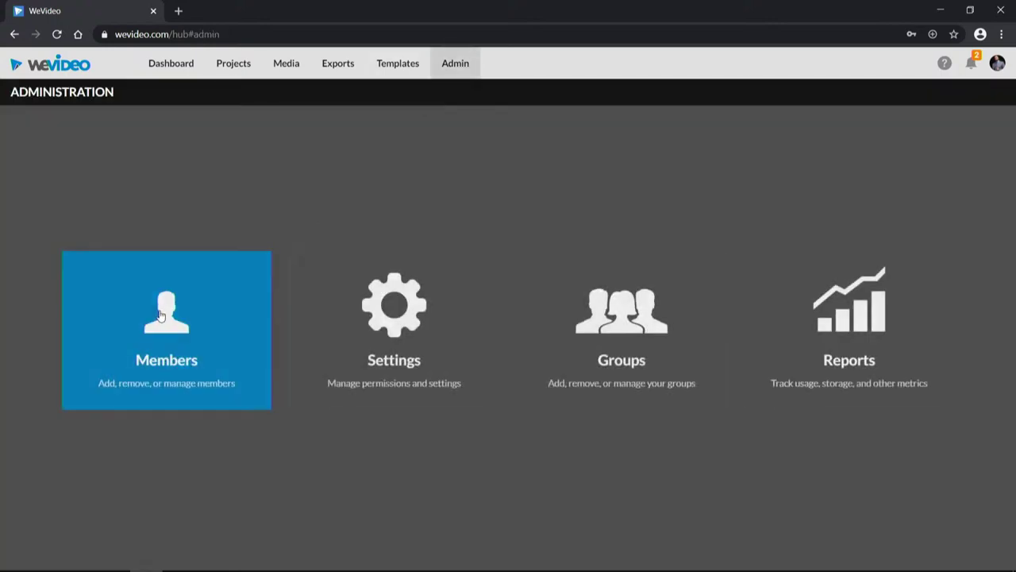
{"action": "left_click", "coordinate": [158, 310]}
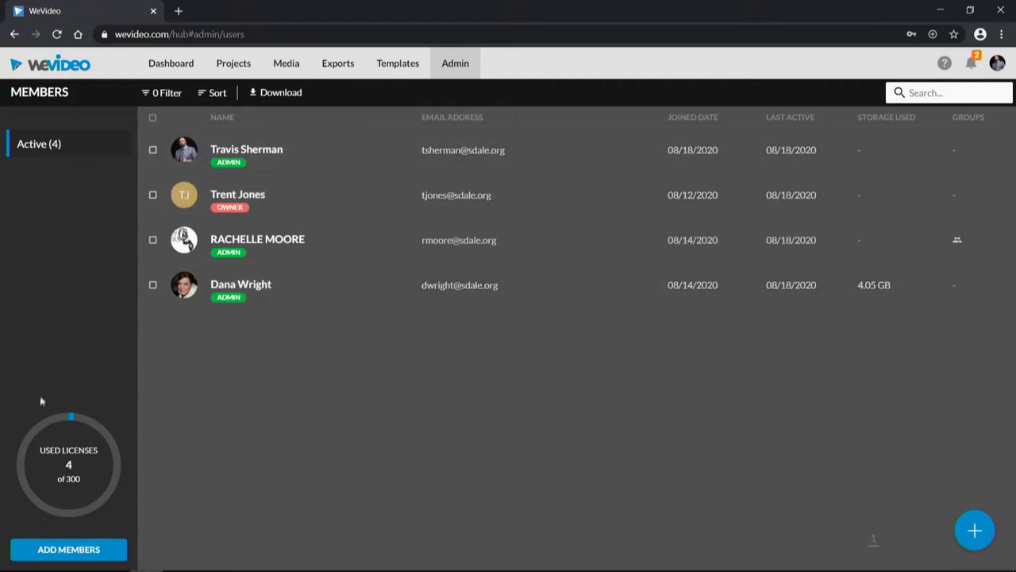
Step: On the account page, expand and collapse Privacy settings, Connected apps and Manage personal data, then return to Admin
{"action": "left_click", "coordinate": [165, 65]}
{"action": "left_click", "coordinate": [112, 545]}
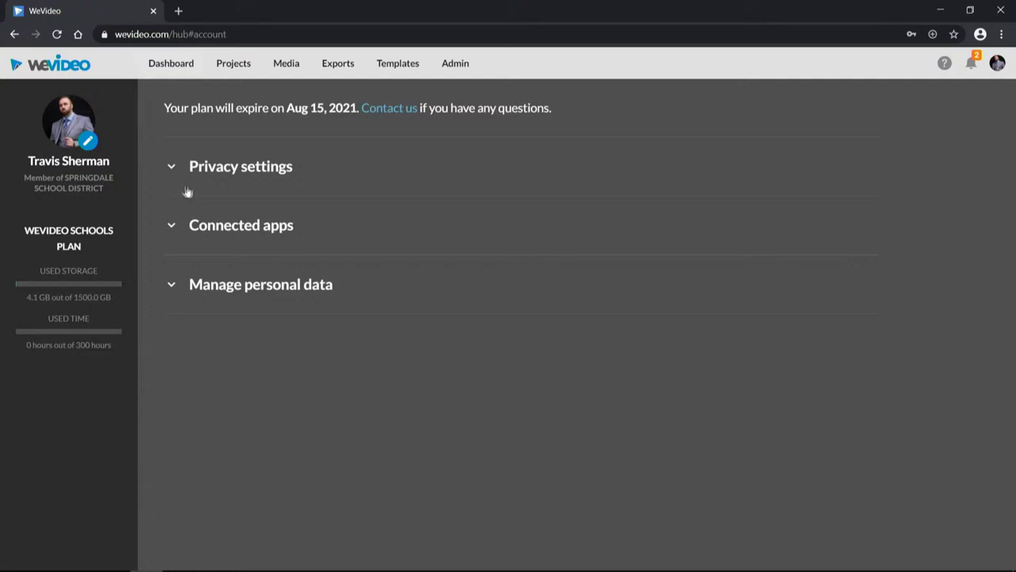
{"action": "left_click", "coordinate": [171, 167]}
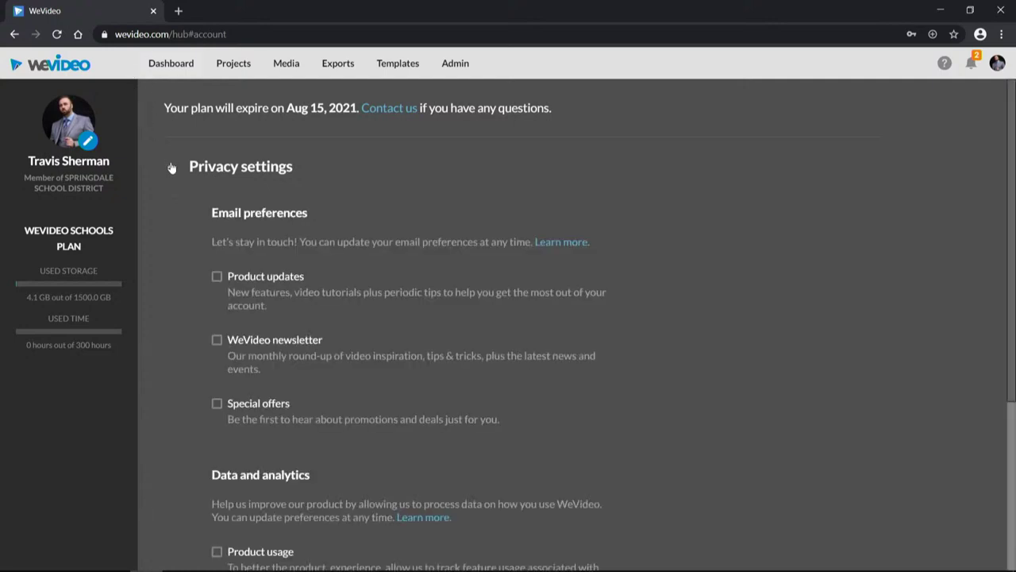
{"action": "left_click", "coordinate": [172, 167]}
{"action": "left_click", "coordinate": [172, 227]}
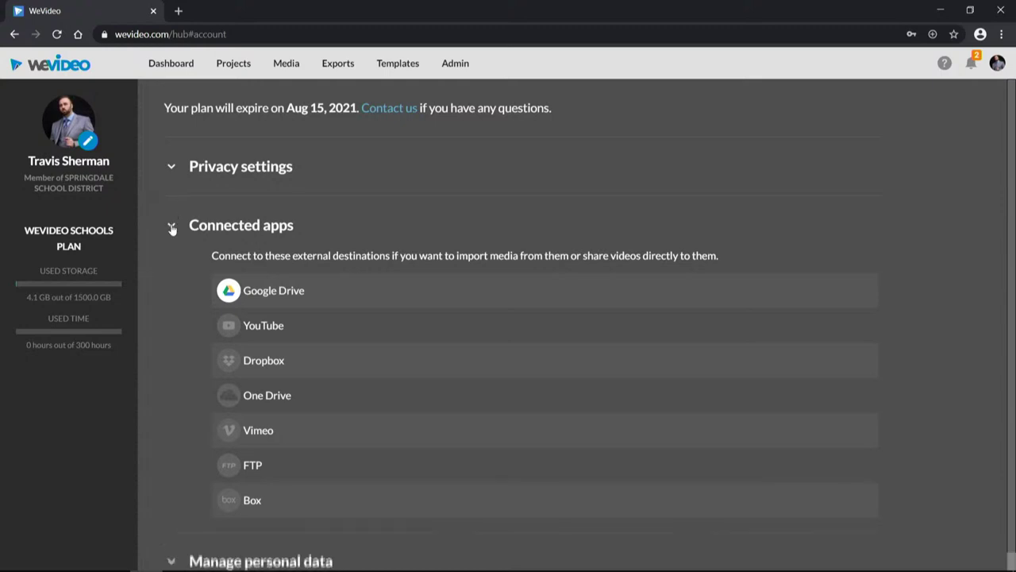
{"action": "left_click", "coordinate": [171, 228]}
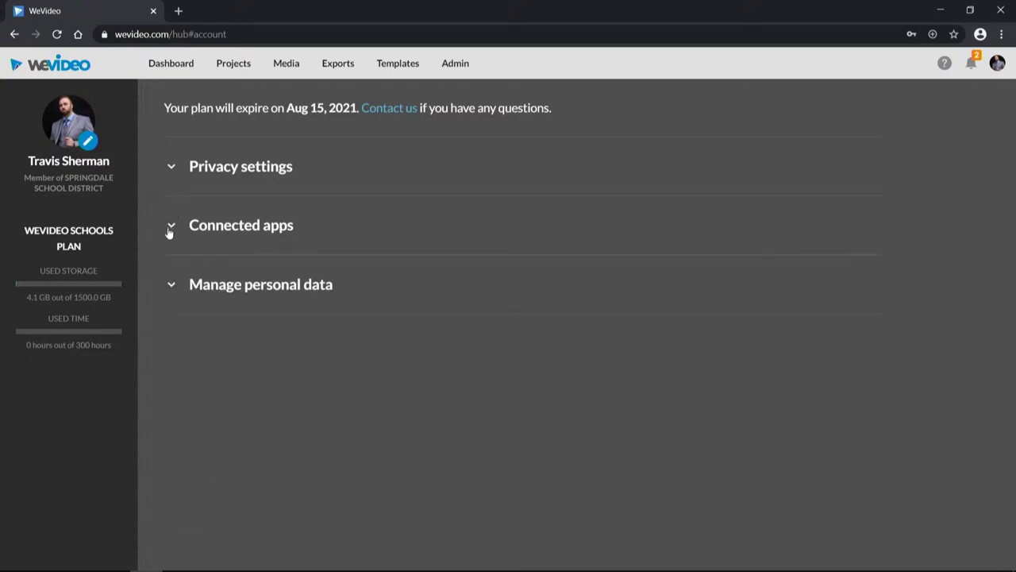
{"action": "left_click", "coordinate": [169, 289]}
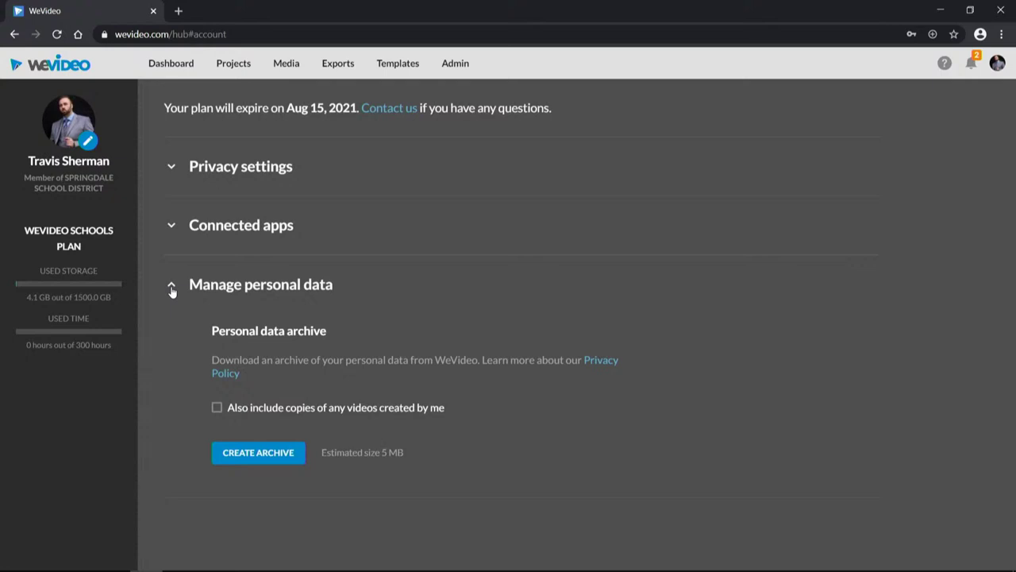
{"action": "left_click", "coordinate": [171, 289]}
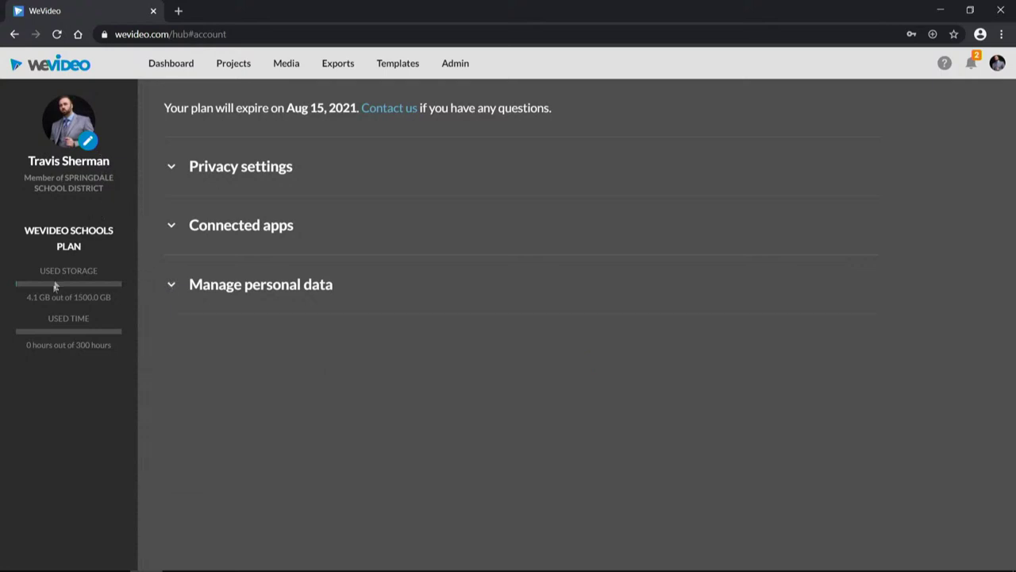
{"action": "mouse_move", "coordinate": [84, 326]}
{"action": "left_click", "coordinate": [462, 66]}
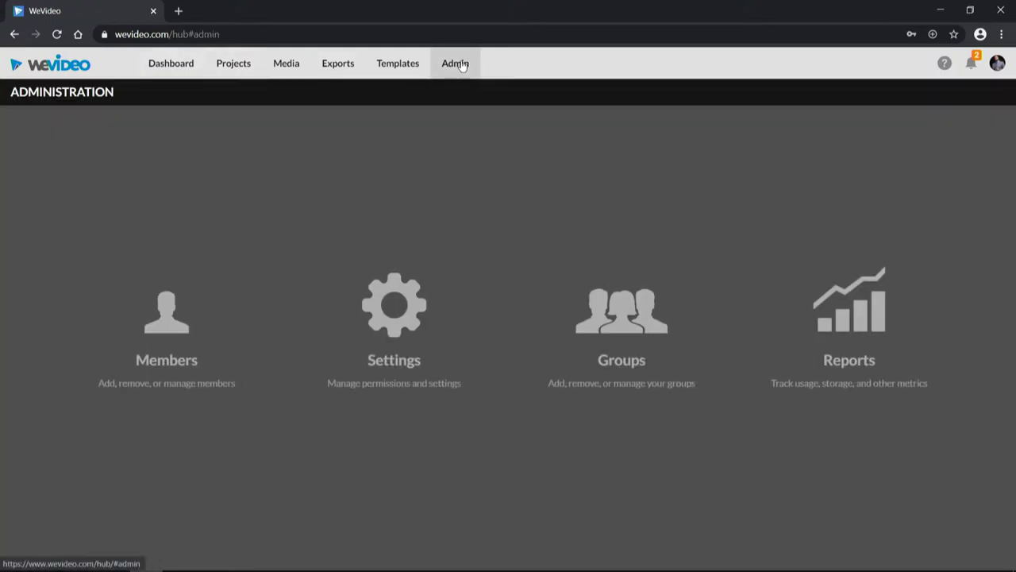
Step: Browse the Members, Media, Admin and Dashboard pages, ending on My Projects showing the test project
{"action": "left_click", "coordinate": [213, 338]}
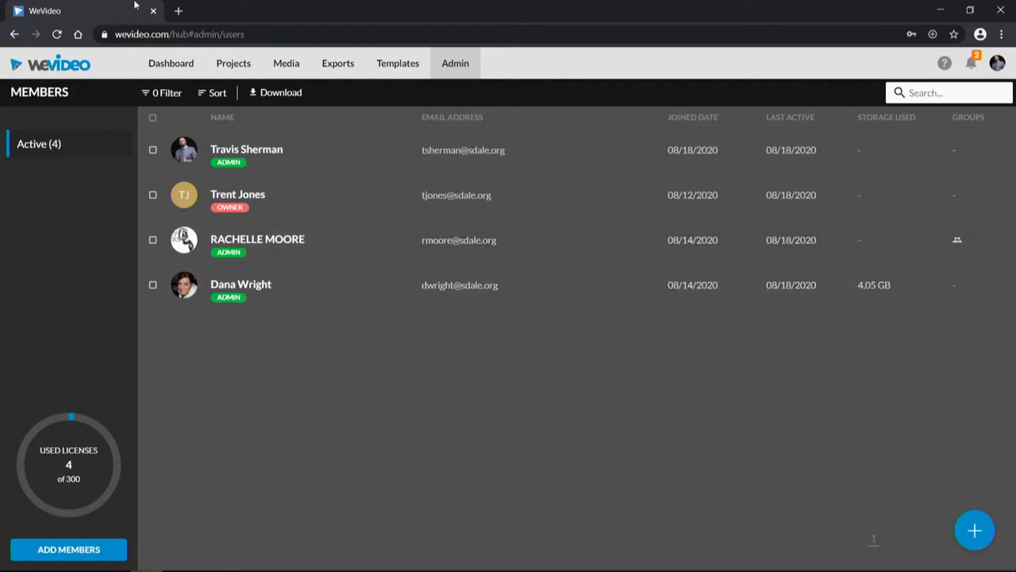
{"action": "left_click", "coordinate": [291, 66]}
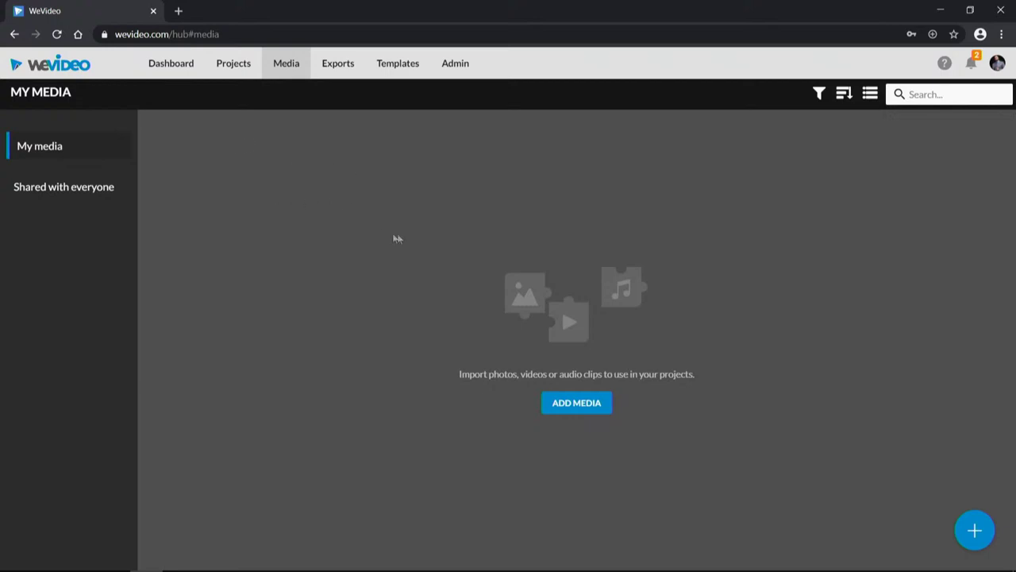
{"action": "left_click", "coordinate": [455, 65]}
{"action": "left_click", "coordinate": [175, 67]}
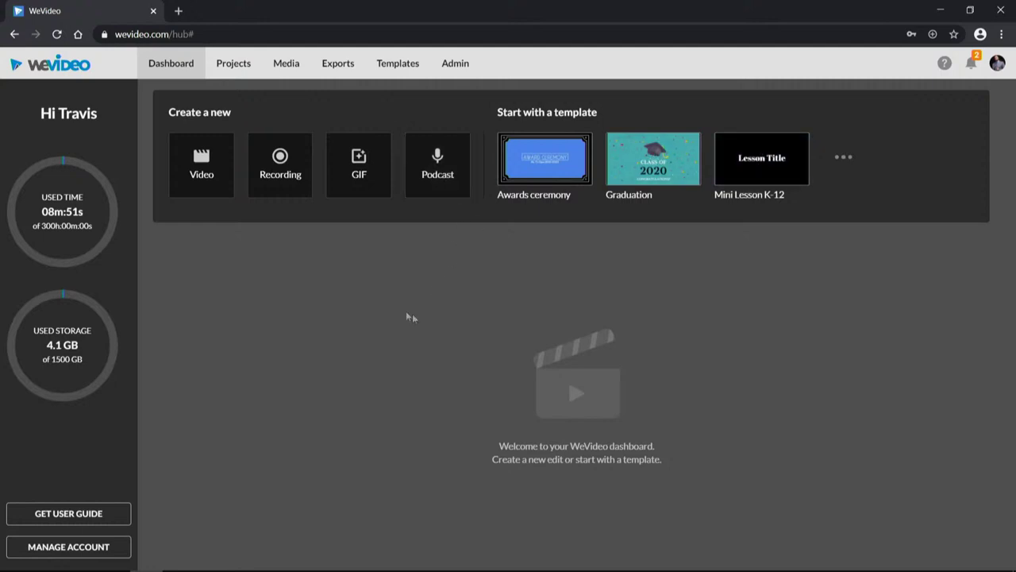
{"action": "left_click", "coordinate": [235, 70]}
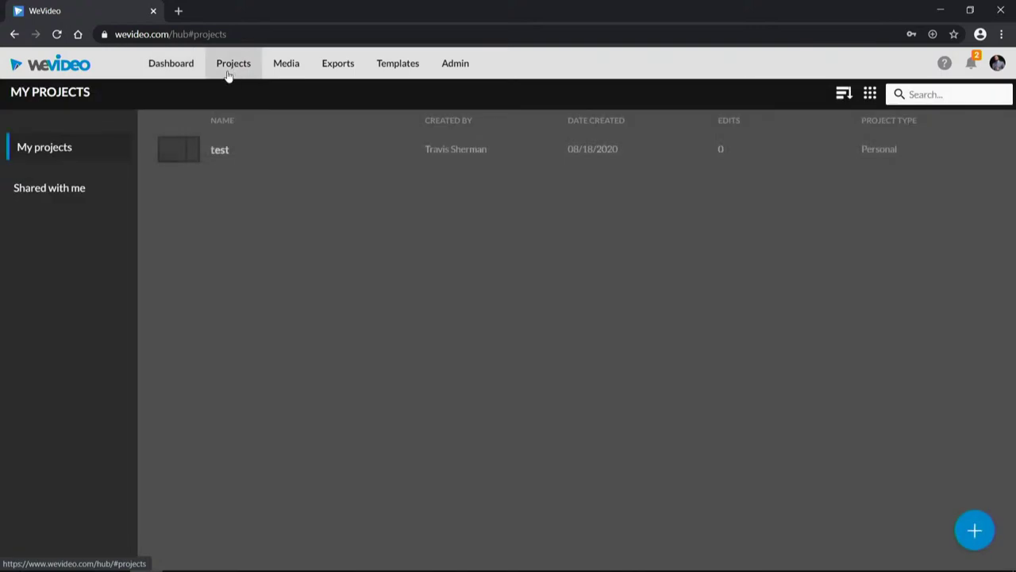
Step: Permanently delete the test project via its right-click Delete and confirmation checkbox, then view Shared with me
{"action": "right_click", "coordinate": [235, 150]}
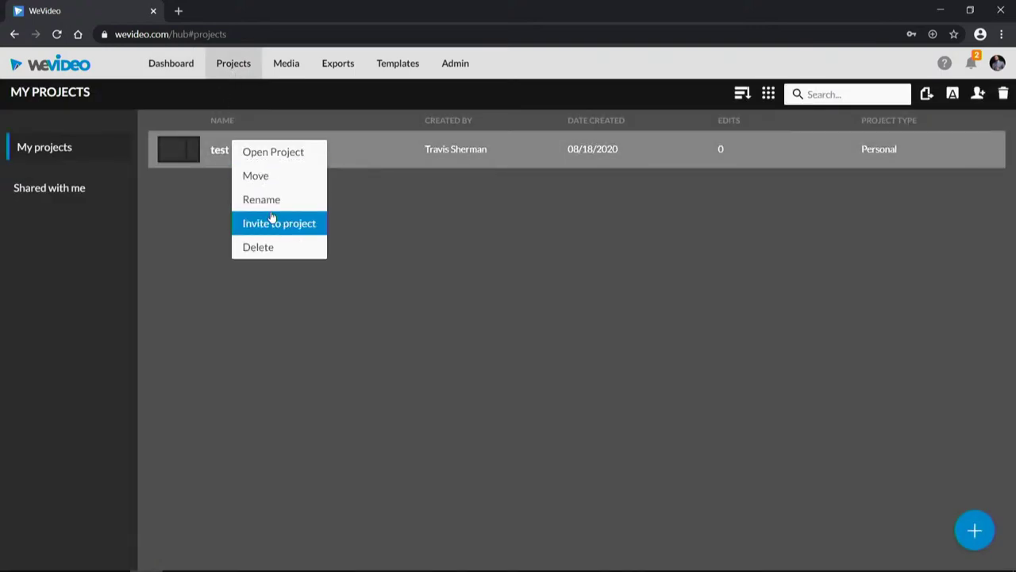
{"action": "left_click", "coordinate": [271, 253]}
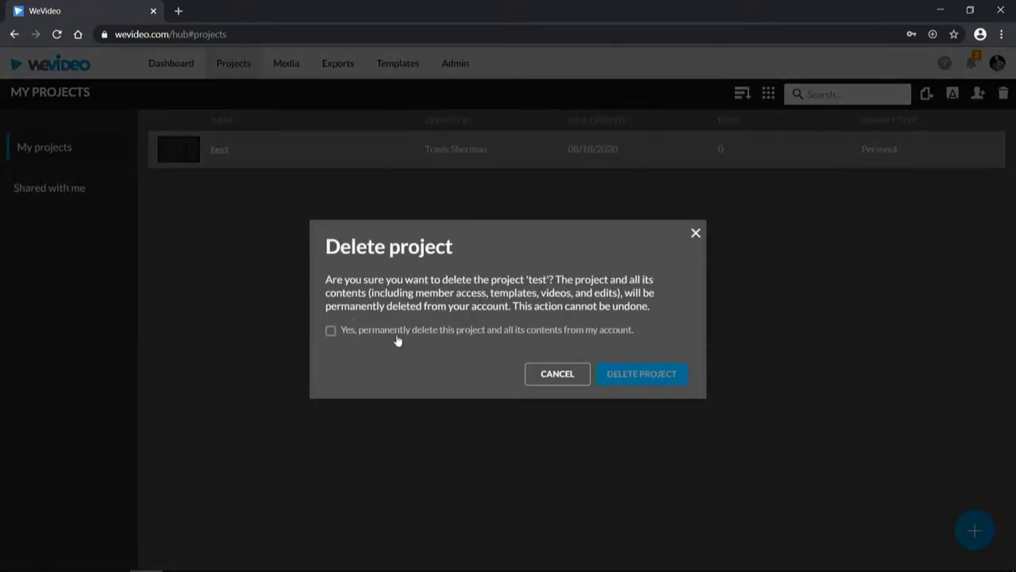
{"action": "left_click", "coordinate": [695, 234]}
{"action": "right_click", "coordinate": [258, 150]}
{"action": "left_click", "coordinate": [274, 249]}
{"action": "left_click", "coordinate": [332, 330]}
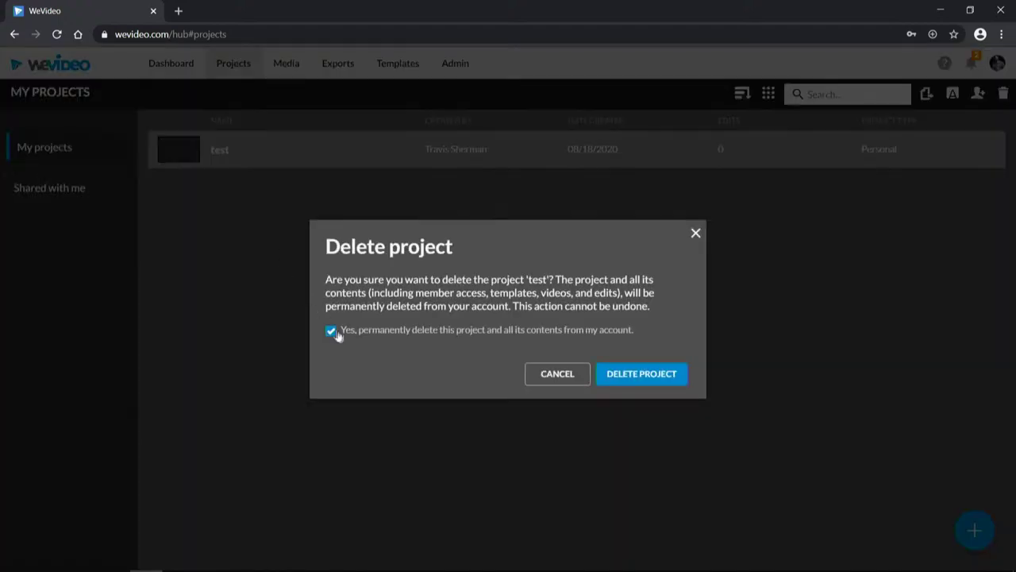
{"action": "left_click", "coordinate": [631, 374]}
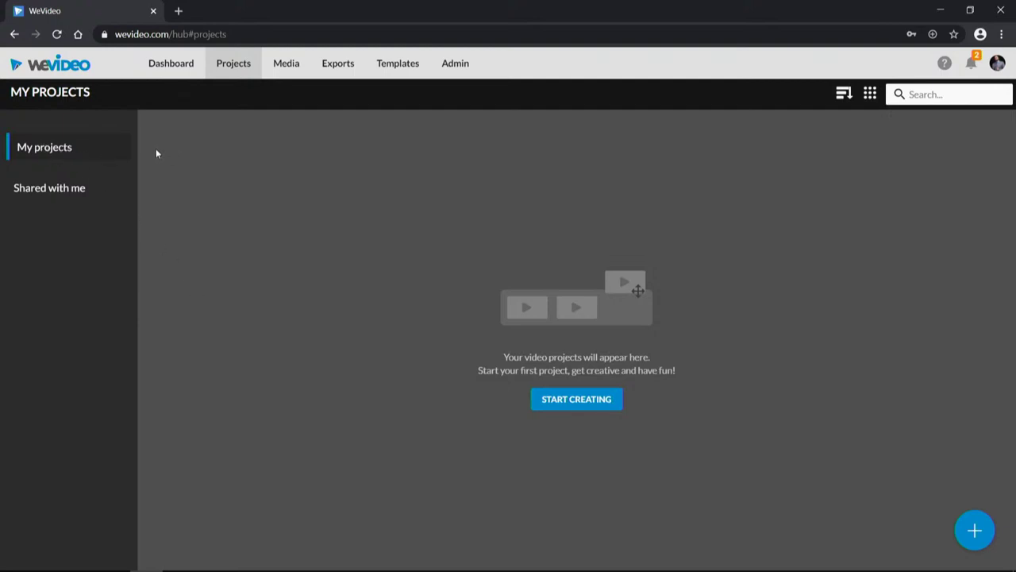
{"action": "left_click", "coordinate": [53, 192]}
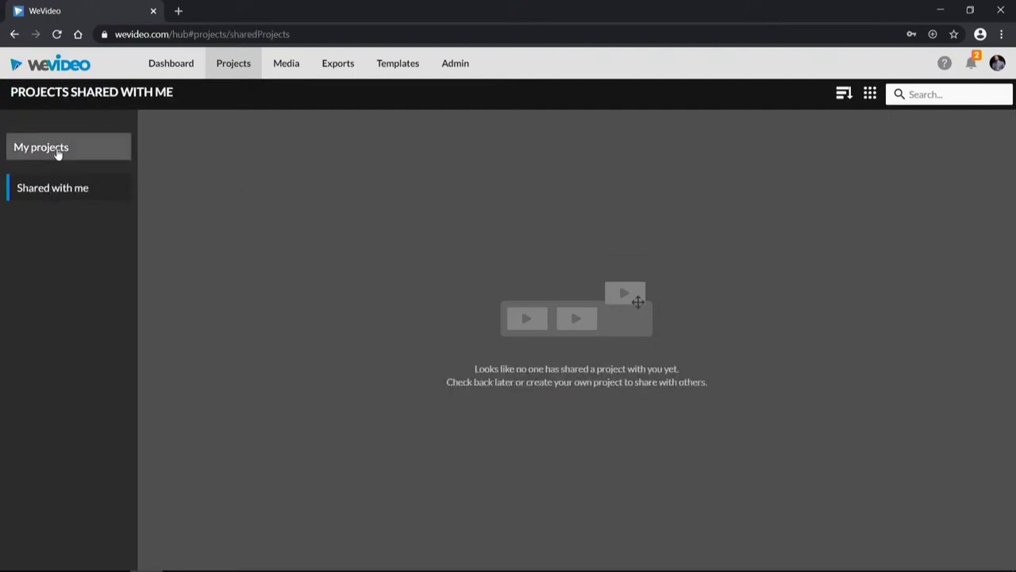
{"action": "left_click", "coordinate": [27, 148]}
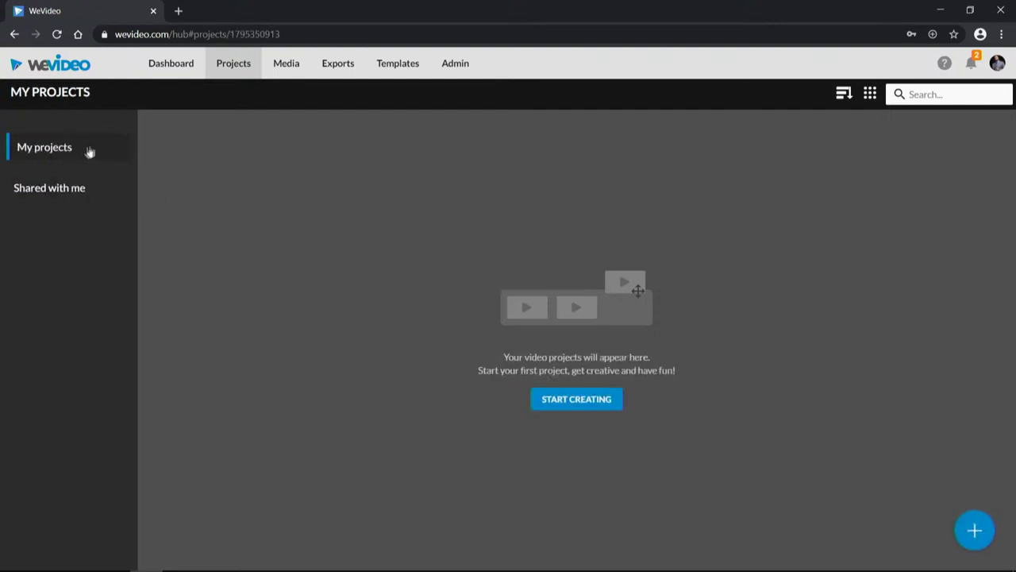
{"action": "left_click", "coordinate": [287, 65]}
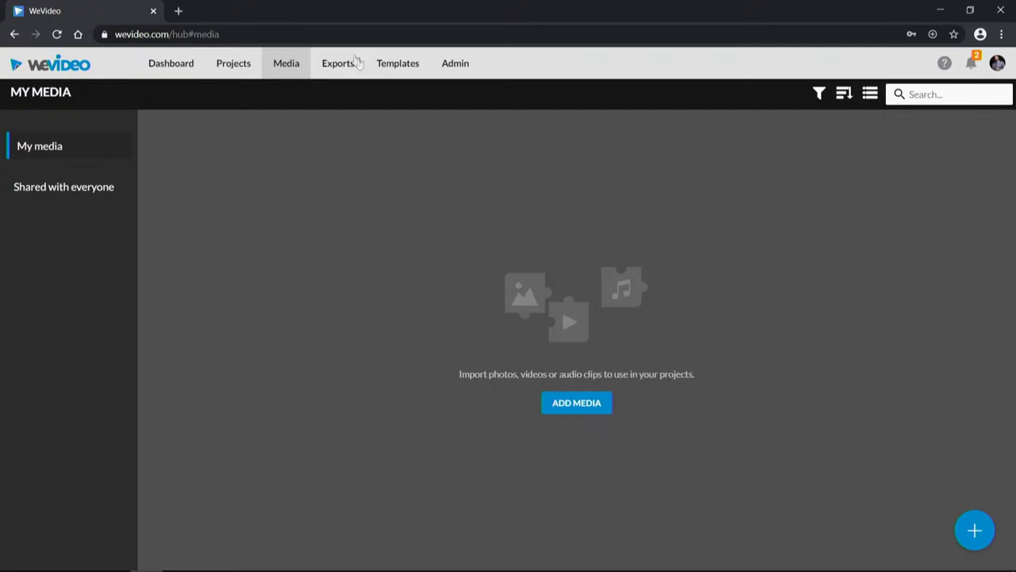
{"action": "left_click", "coordinate": [353, 62]}
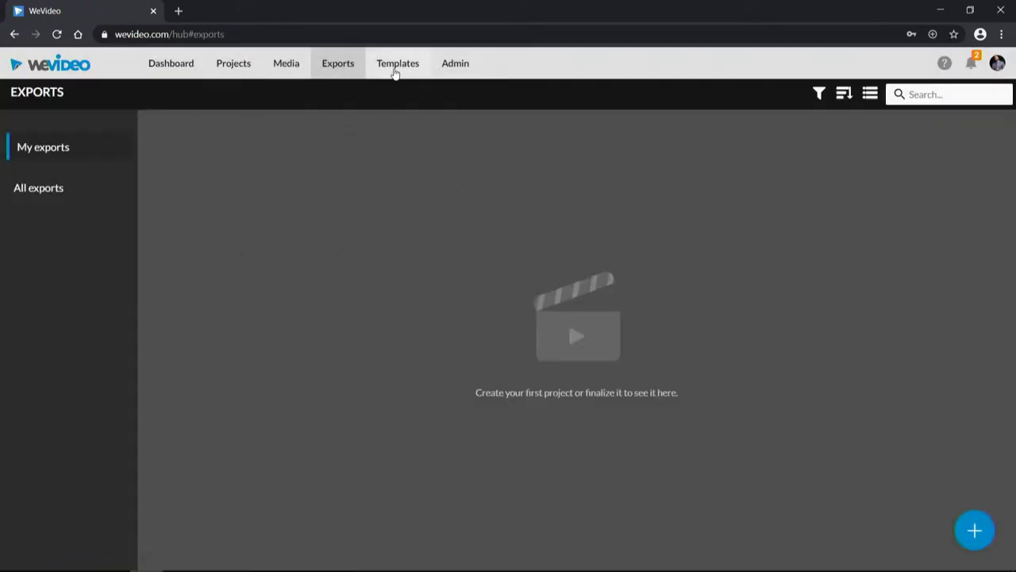
{"action": "left_click", "coordinate": [396, 70]}
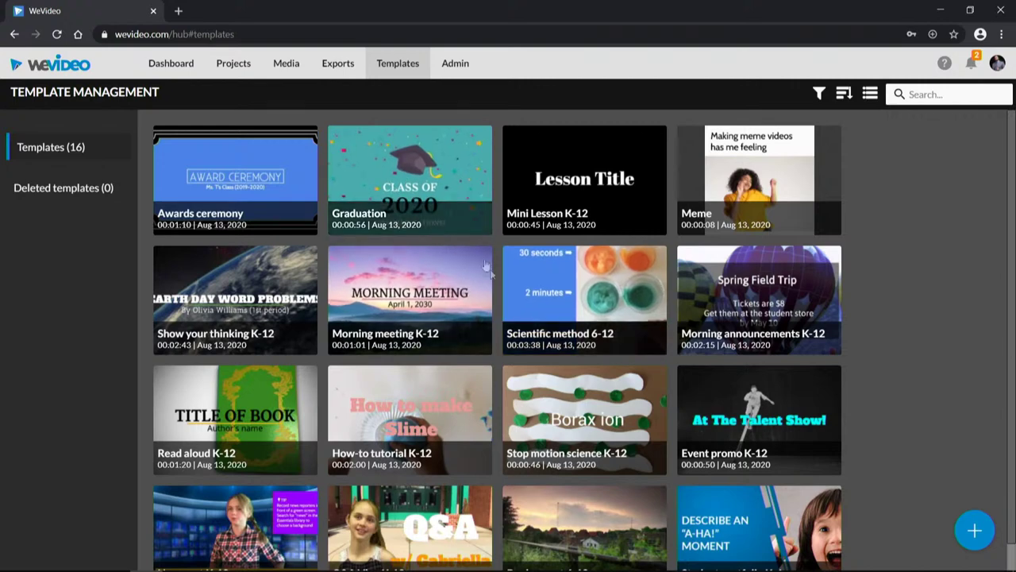
{"action": "left_click", "coordinate": [458, 66]}
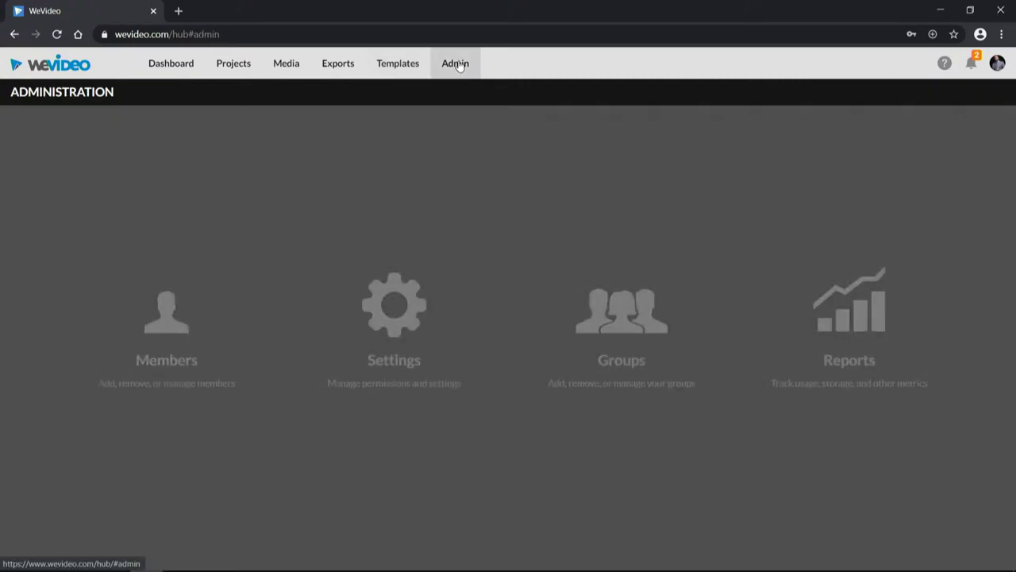
{"action": "left_click", "coordinate": [197, 67]}
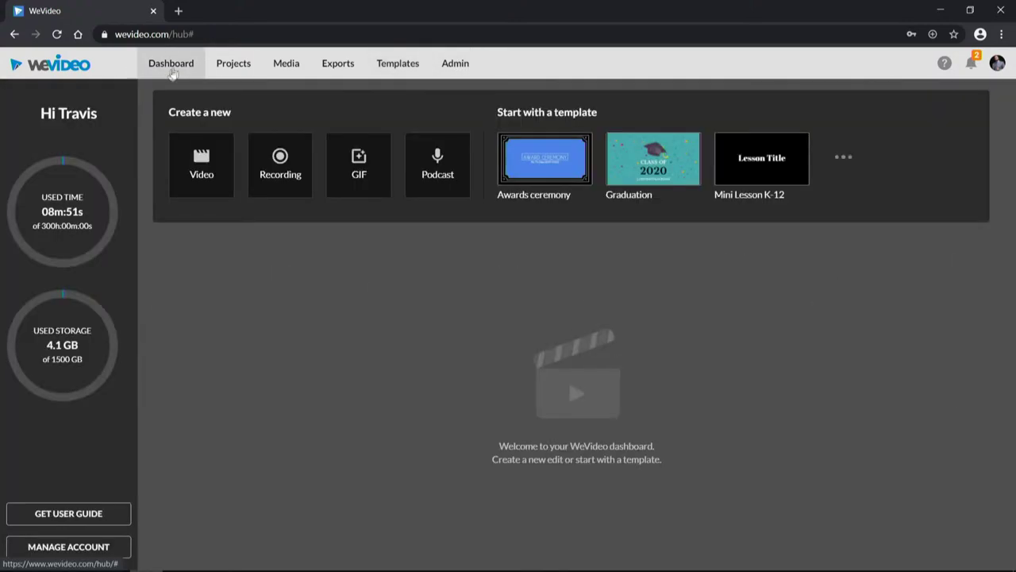
{"action": "left_click", "coordinate": [238, 65]}
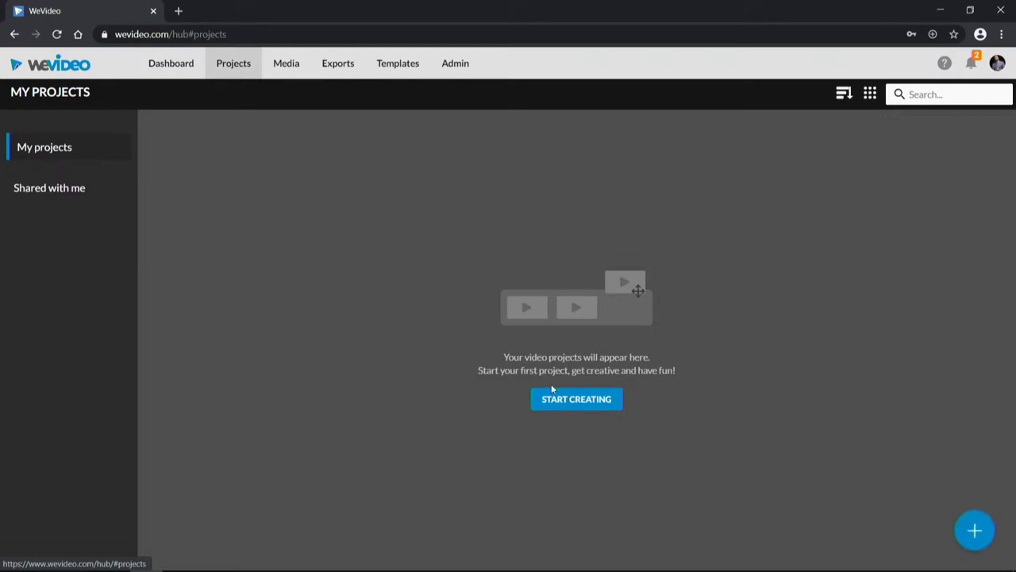
{"action": "left_click", "coordinate": [575, 400]}
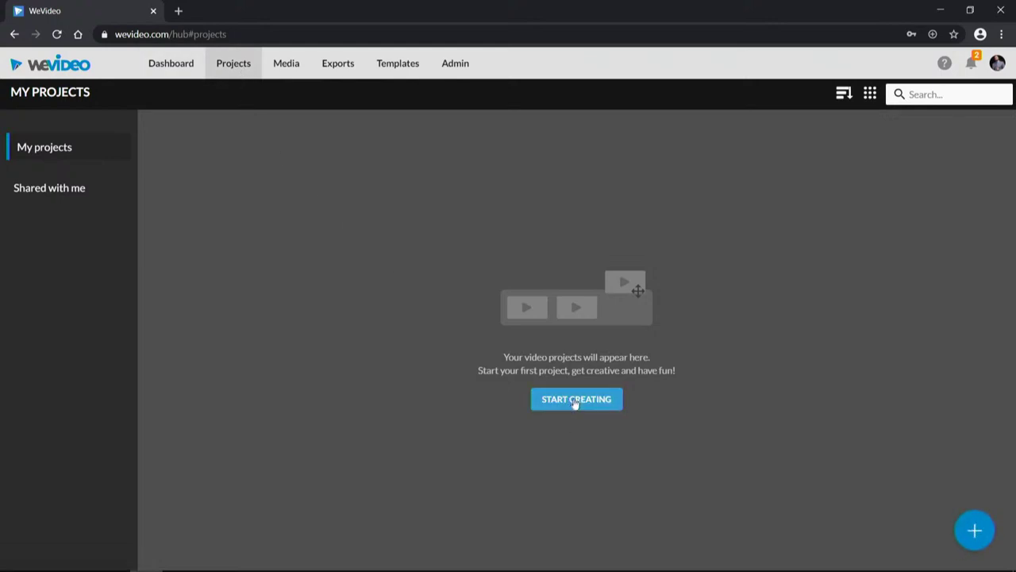
Step: Title the new project 'The Greatest Project Known To Man' and choose the Shared project type
{"action": "left_click", "coordinate": [239, 194]}
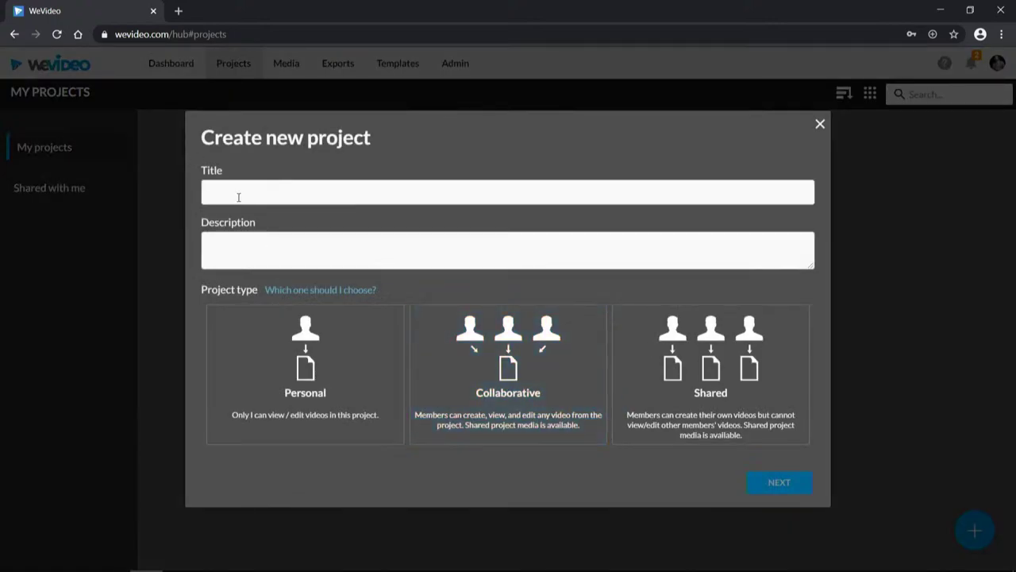
{"action": "type", "text": "The Greatest Project "}
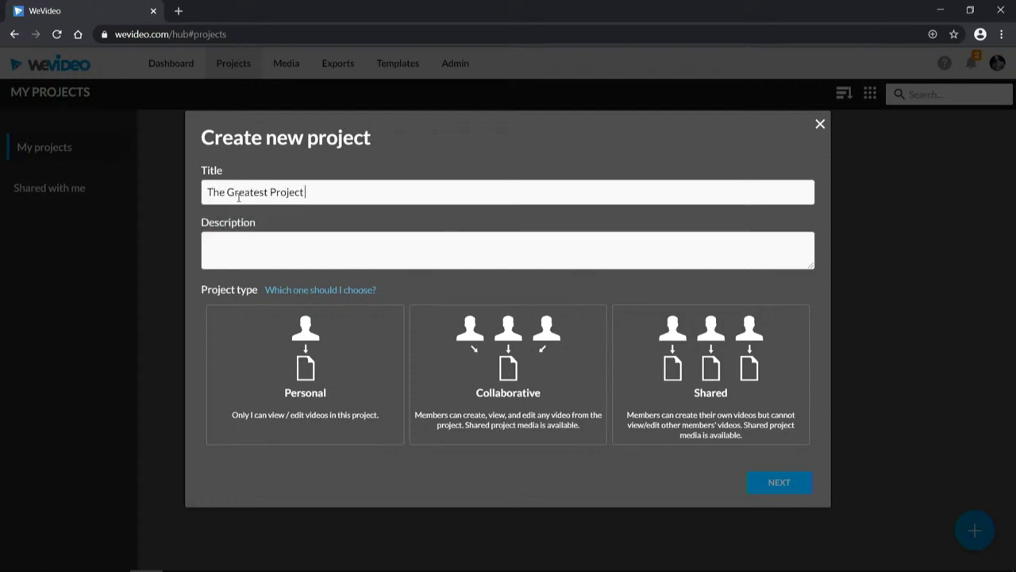
{"action": "type", "text": "Known To Man"}
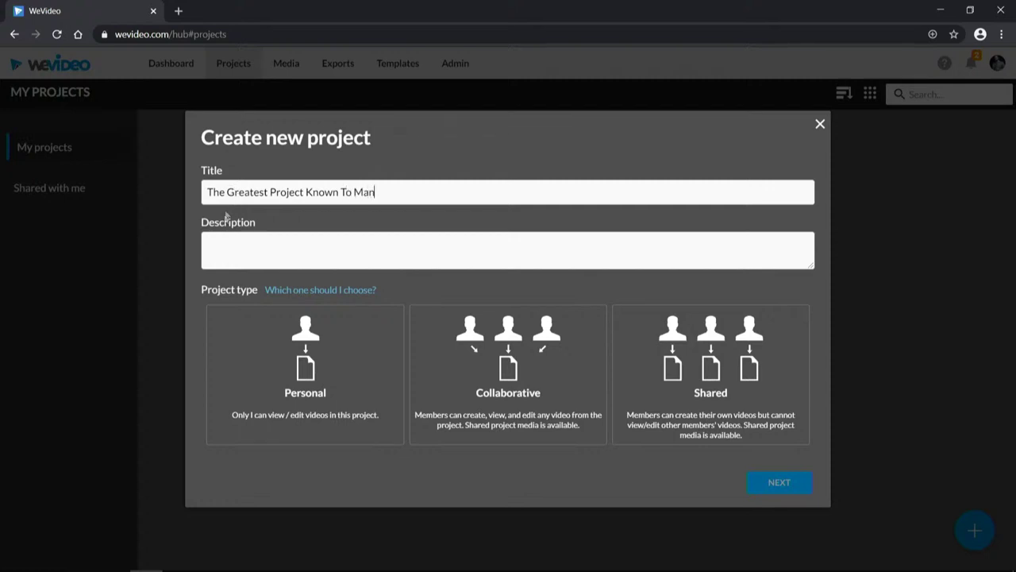
{"action": "left_click", "coordinate": [308, 386]}
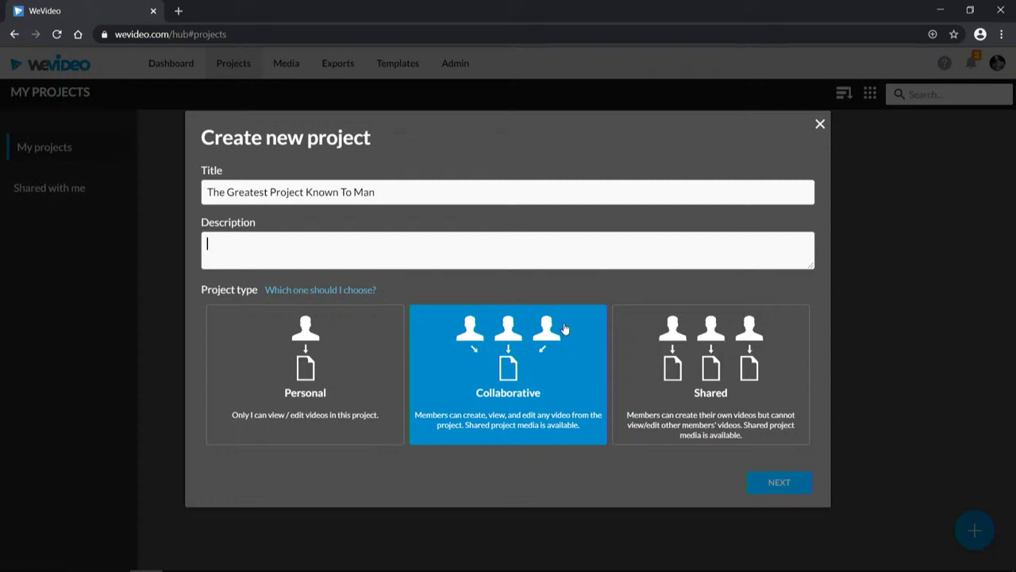
{"action": "left_click", "coordinate": [745, 411]}
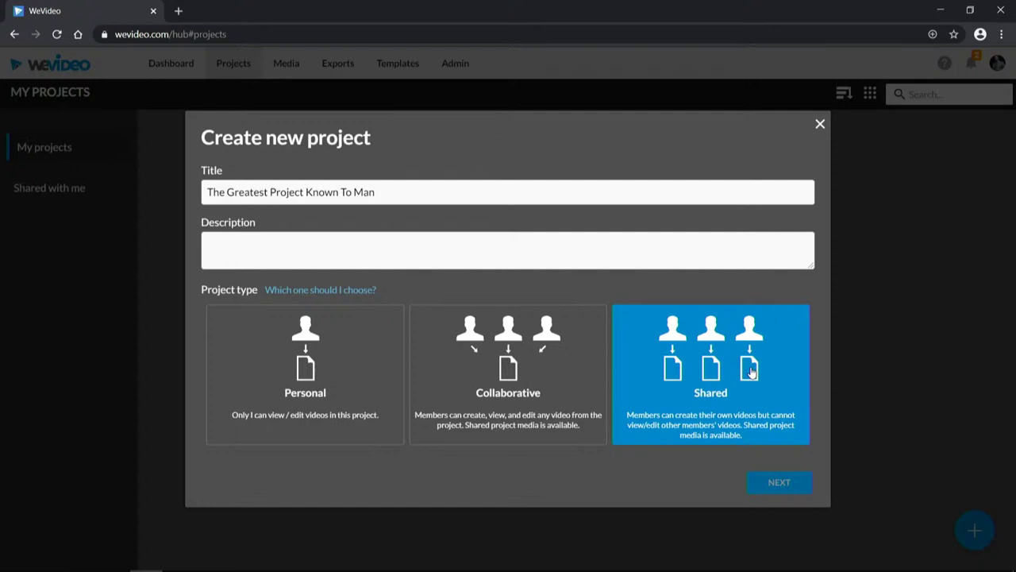
Step: Compare the Personal, Collaborative and Shared types, settle on Shared, and continue to member setup
{"action": "left_click", "coordinate": [369, 362]}
{"action": "left_click", "coordinate": [543, 363]}
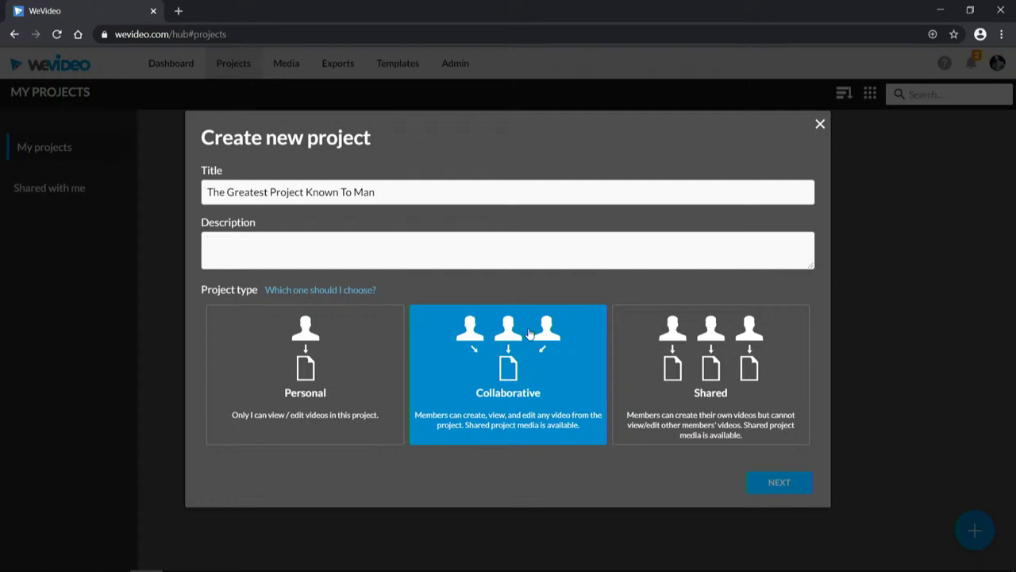
{"action": "left_click", "coordinate": [617, 345]}
{"action": "left_click", "coordinate": [524, 381]}
{"action": "left_click", "coordinate": [687, 389]}
{"action": "left_click", "coordinate": [304, 386]}
{"action": "left_click", "coordinate": [709, 368]}
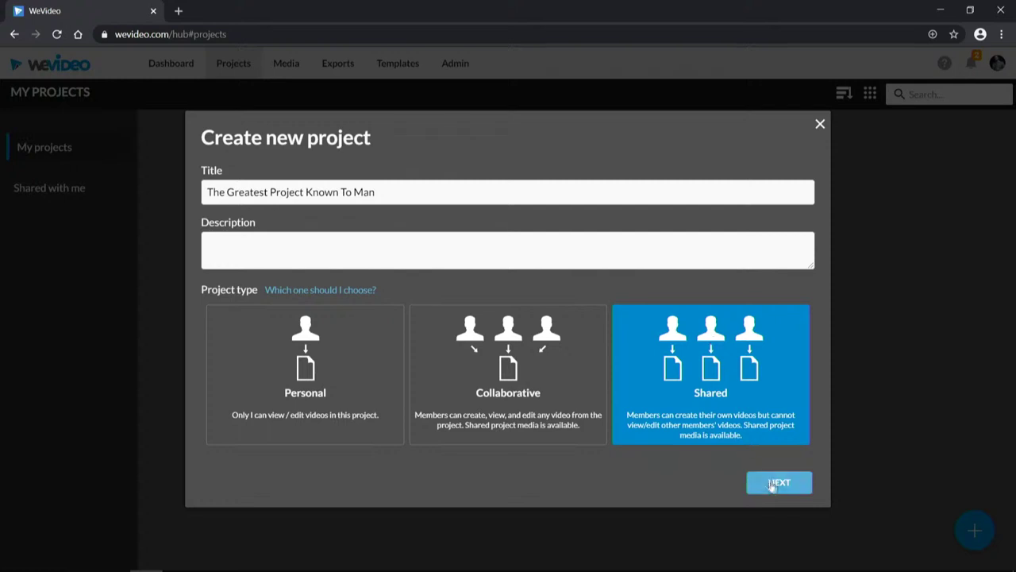
{"action": "left_click", "coordinate": [770, 483]}
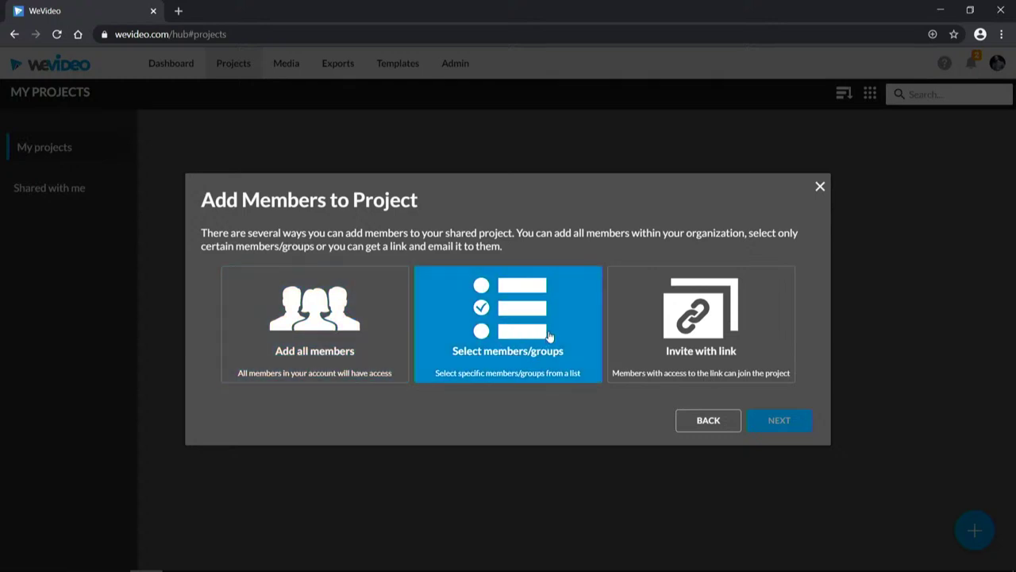
Step: Pick specific members, add the account owner as the only member, skip media, and create the project
{"action": "left_click", "coordinate": [522, 338]}
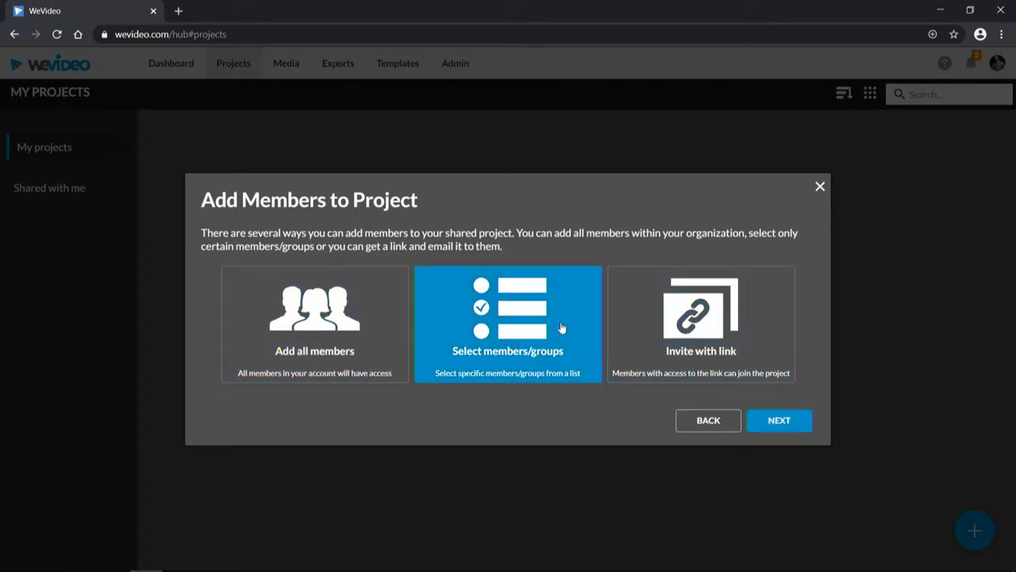
{"action": "left_click", "coordinate": [804, 419]}
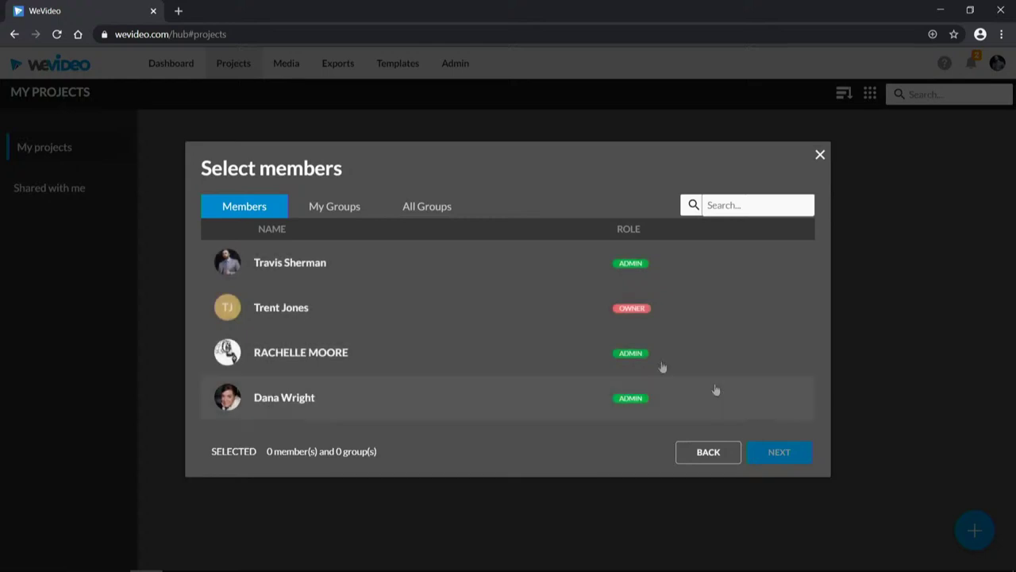
{"action": "left_click", "coordinate": [295, 309]}
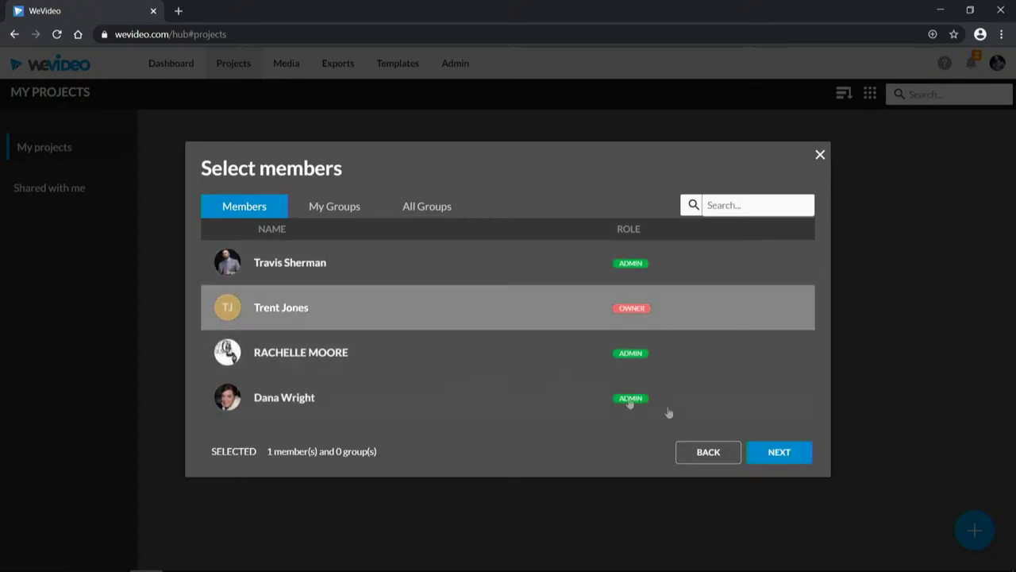
{"action": "left_click", "coordinate": [780, 450]}
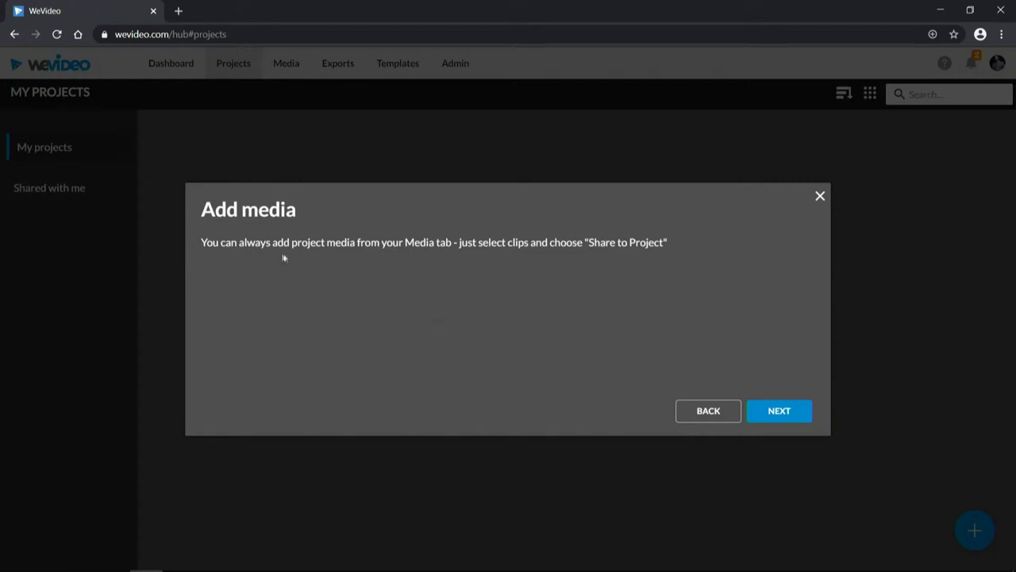
{"action": "left_click", "coordinate": [790, 409]}
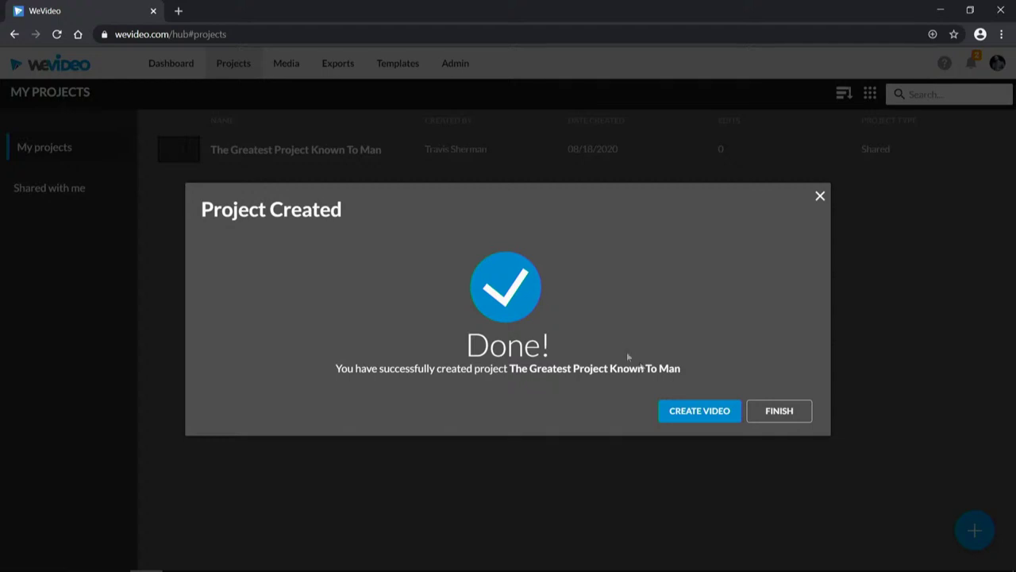
Step: Create a video from the Blank edit template and open it in the editor
{"action": "left_click", "coordinate": [684, 410]}
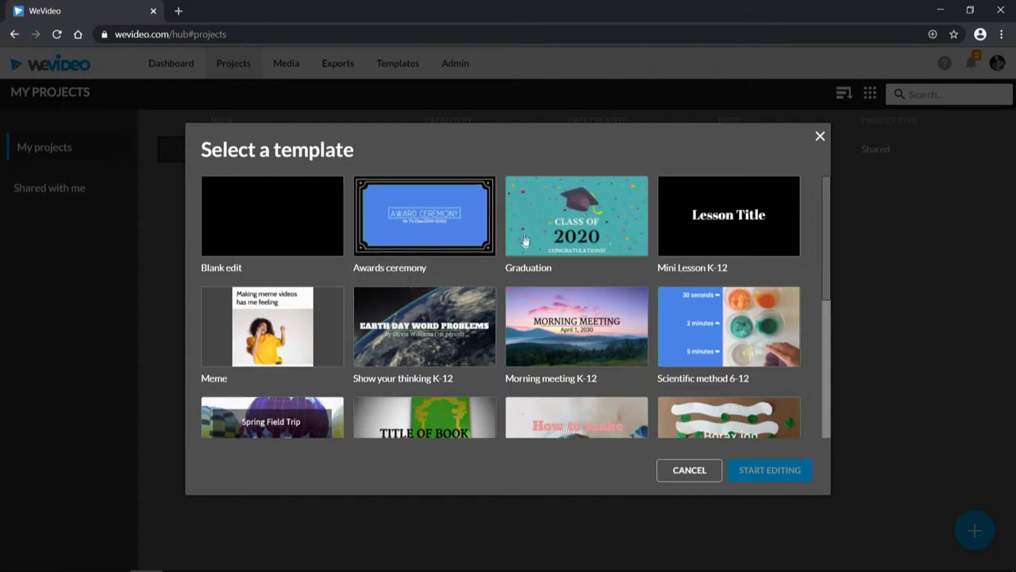
{"action": "left_click_drag", "start_coordinate": [825, 223], "coordinate": [823, 380]}
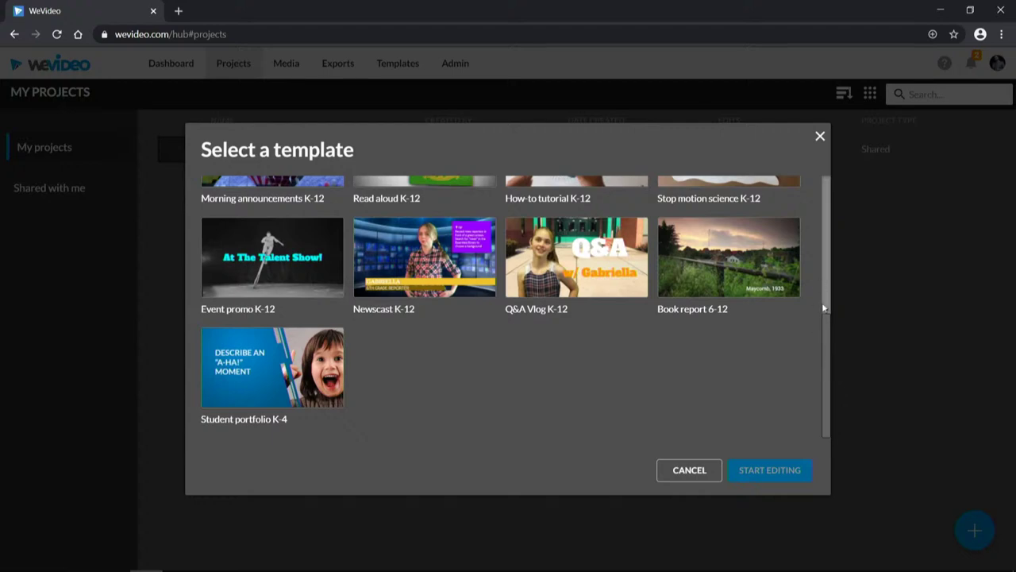
{"action": "scroll", "coordinate": [794, 199], "scroll_direction": "up", "scroll_amount": 5}
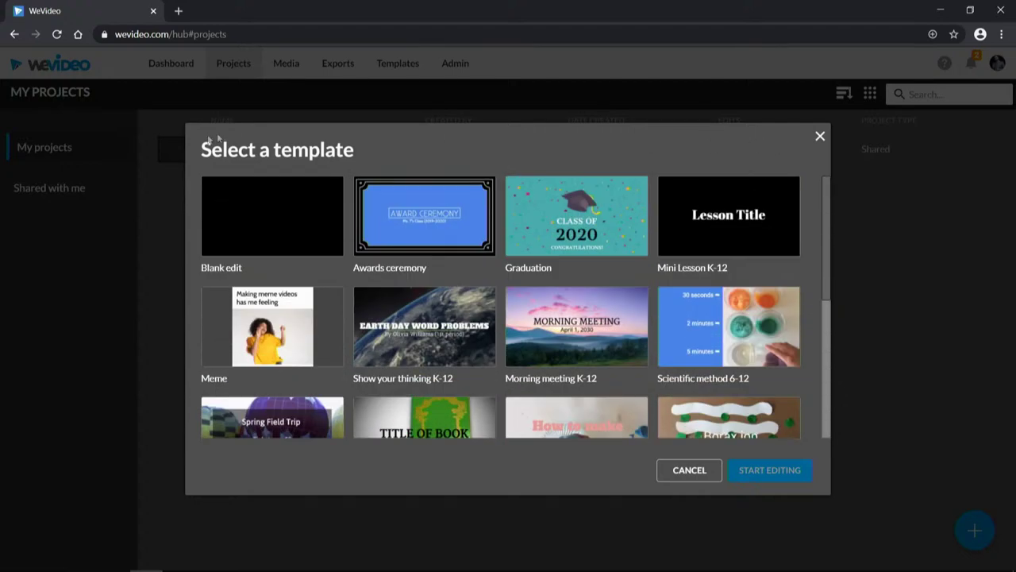
{"action": "left_click", "coordinate": [227, 226]}
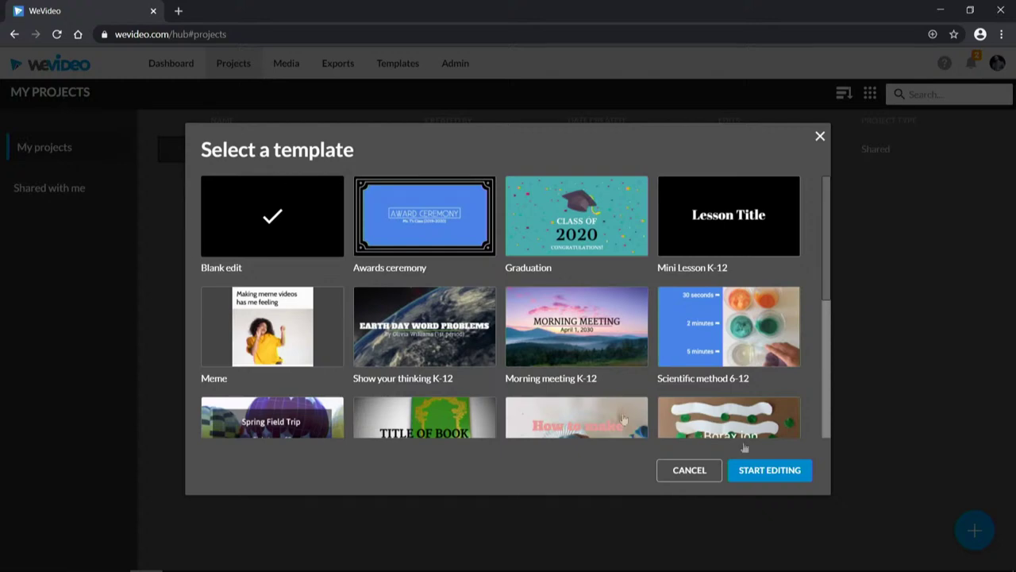
{"action": "left_click", "coordinate": [771, 474]}
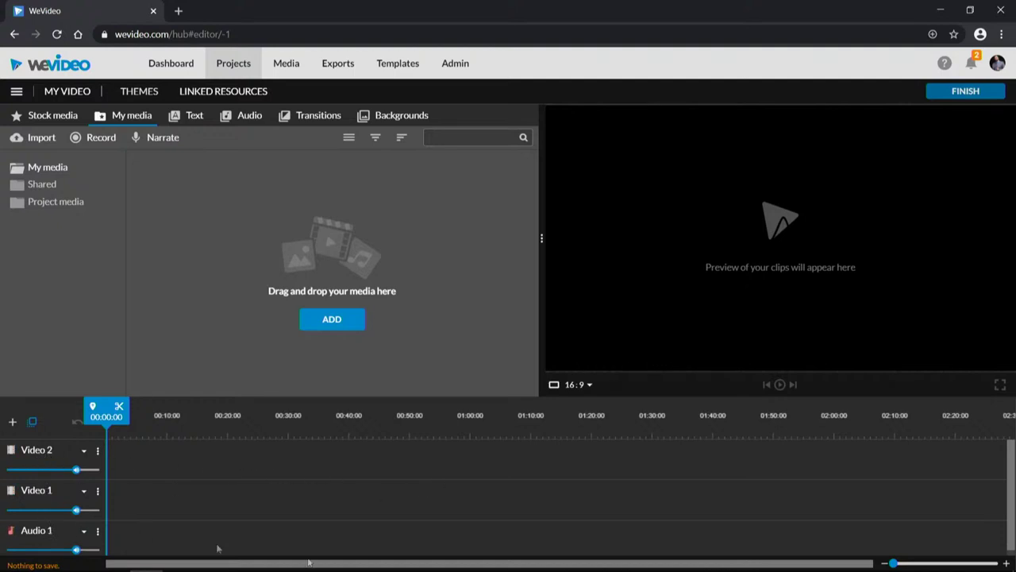
{"action": "left_click_drag", "start_coordinate": [1011, 503], "coordinate": [1010, 496]}
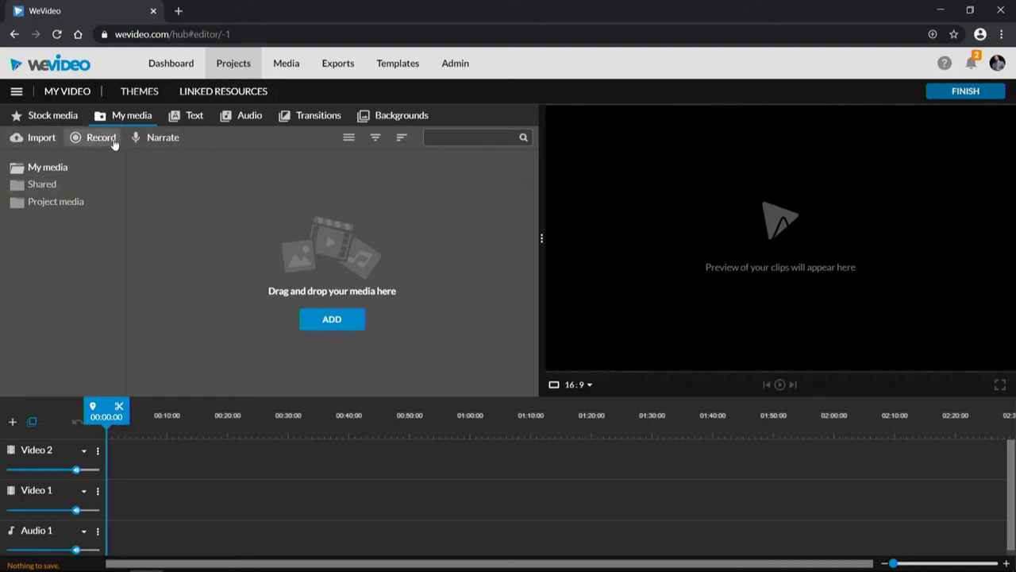
{"action": "left_click", "coordinate": [49, 117]}
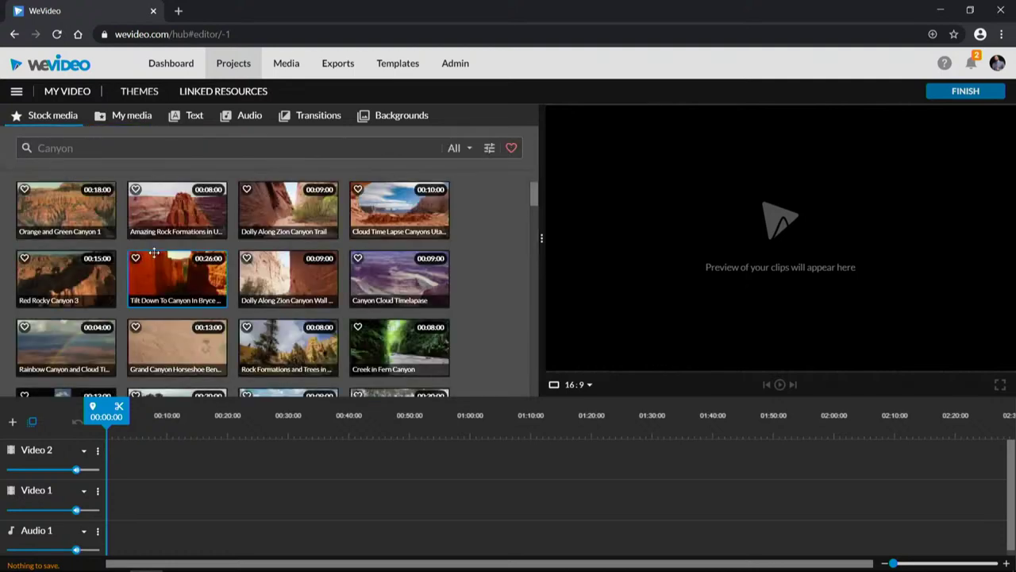
{"action": "left_click", "coordinate": [54, 218]}
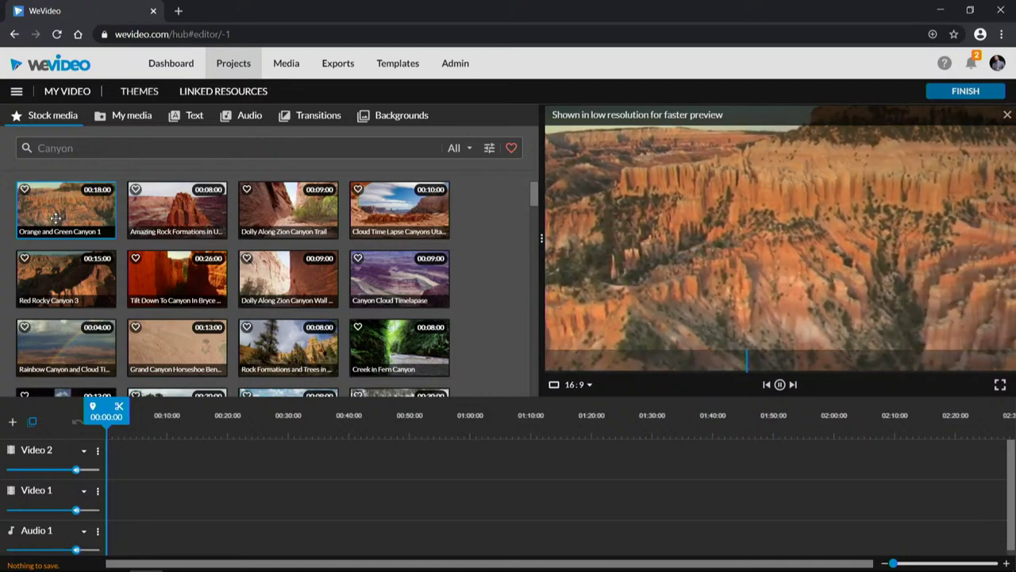
{"action": "left_click", "coordinate": [412, 290]}
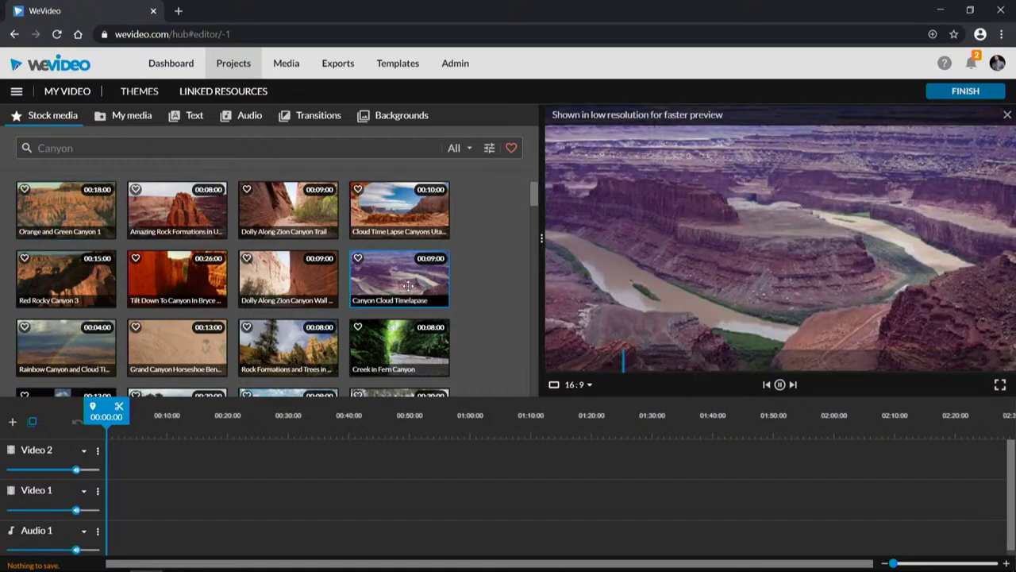
{"action": "scroll", "coordinate": [397, 290], "scroll_direction": "down", "scroll_amount": 5}
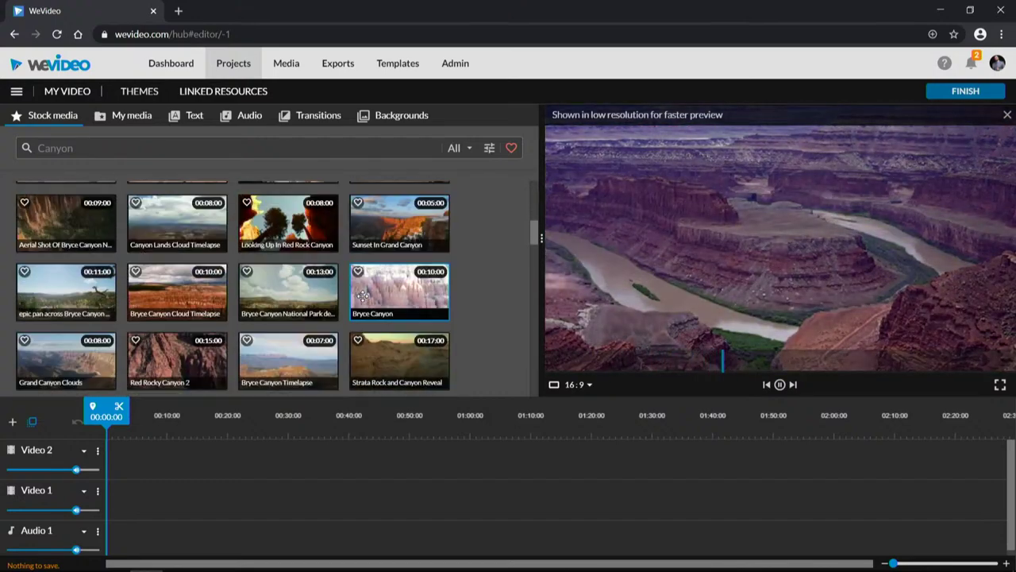
{"action": "left_click", "coordinate": [281, 217]}
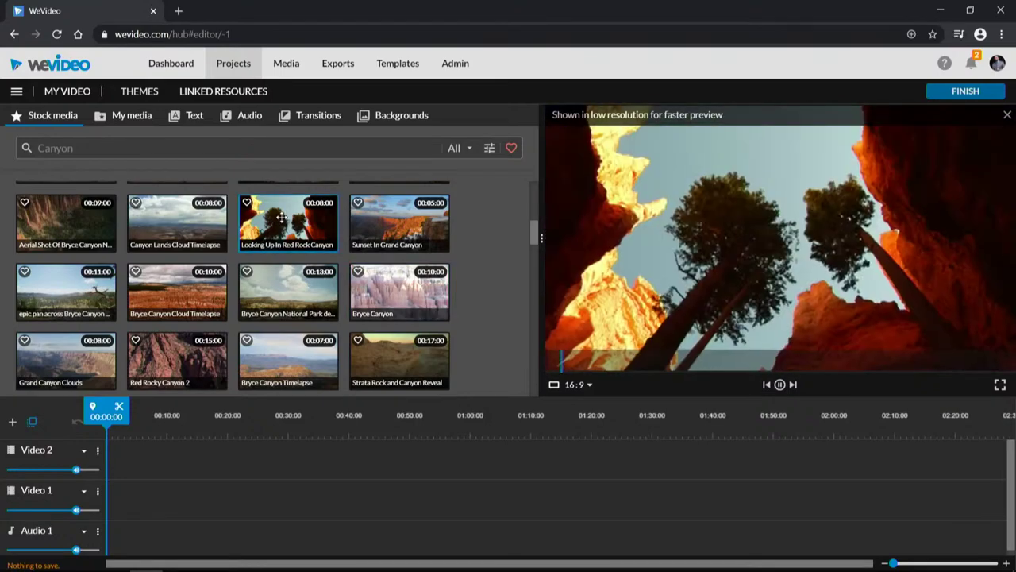
{"action": "scroll", "coordinate": [281, 222], "scroll_direction": "down", "scroll_amount": 5}
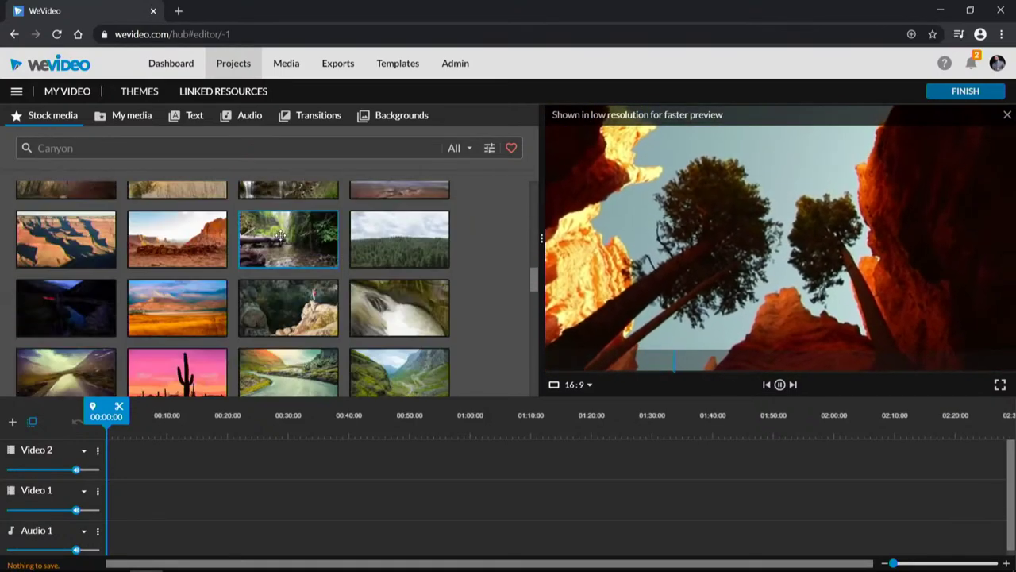
{"action": "scroll", "coordinate": [281, 236], "scroll_direction": "down", "scroll_amount": 6}
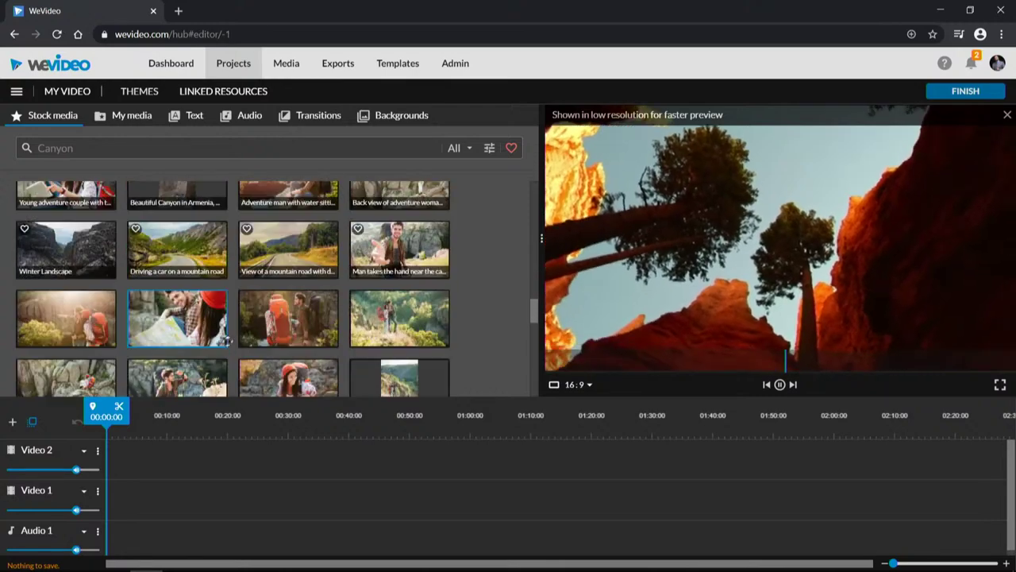
{"action": "scroll", "coordinate": [270, 326], "scroll_direction": "up", "scroll_amount": 3}
{"action": "left_click", "coordinate": [315, 317]}
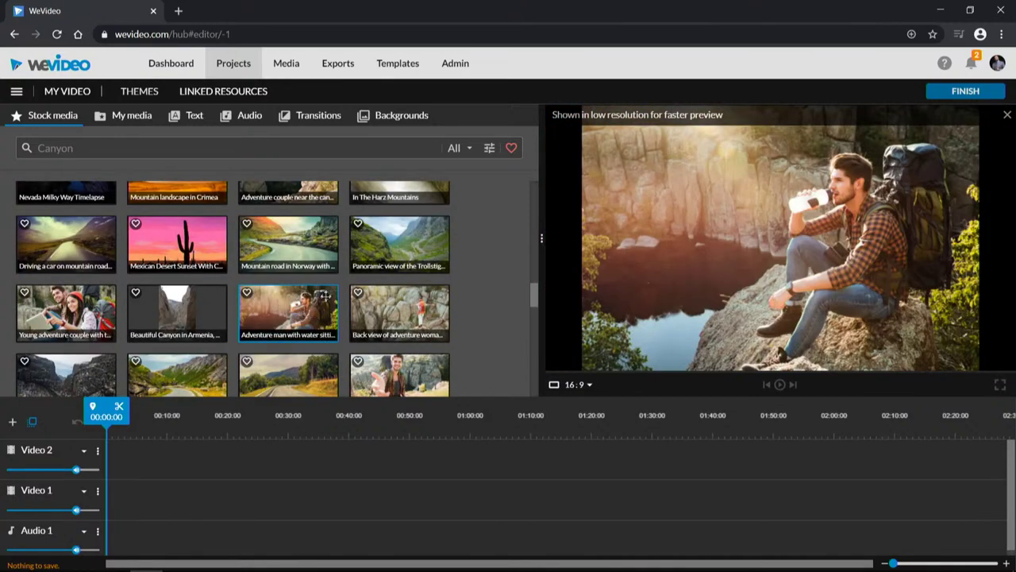
{"action": "scroll", "coordinate": [325, 297], "scroll_direction": "down", "scroll_amount": 3}
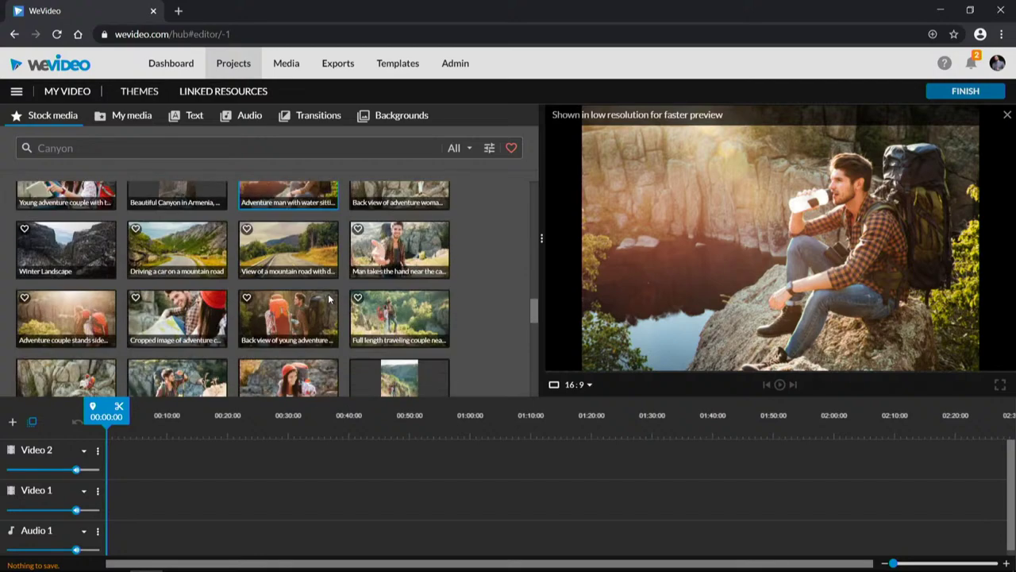
{"action": "left_click", "coordinate": [397, 226]}
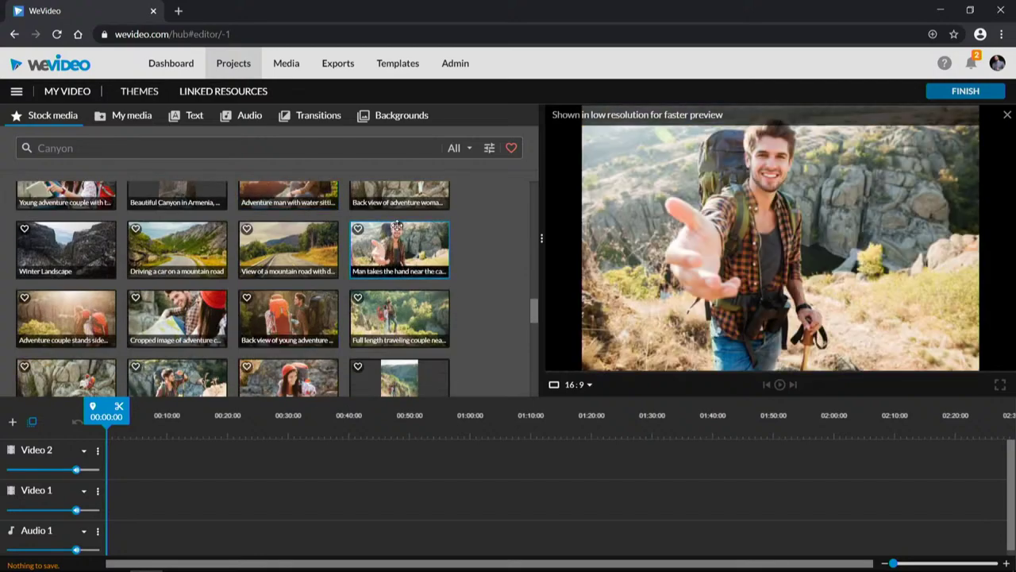
{"action": "scroll", "coordinate": [245, 287], "scroll_direction": "down", "scroll_amount": 5}
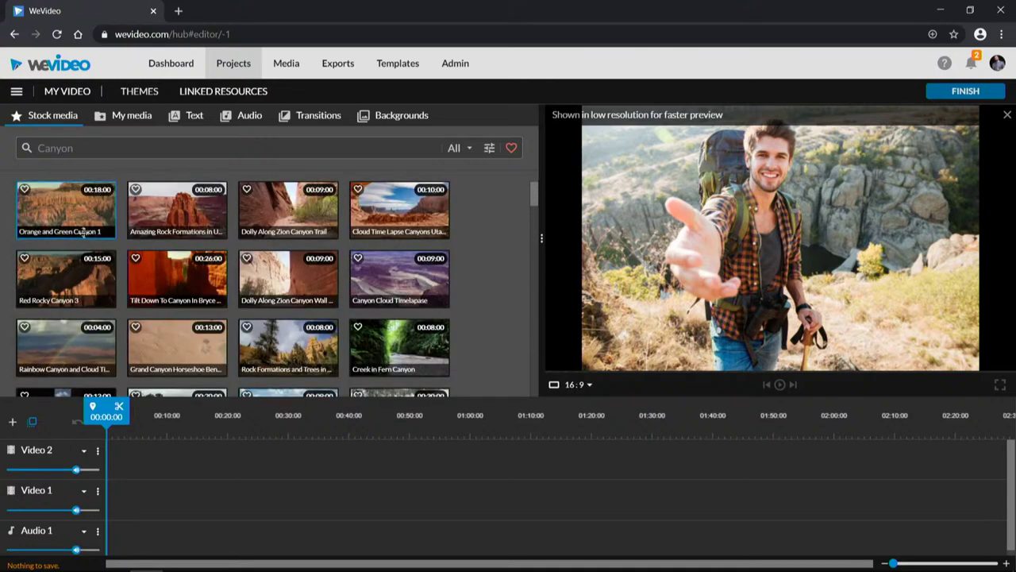
{"action": "left_click", "coordinate": [140, 115]}
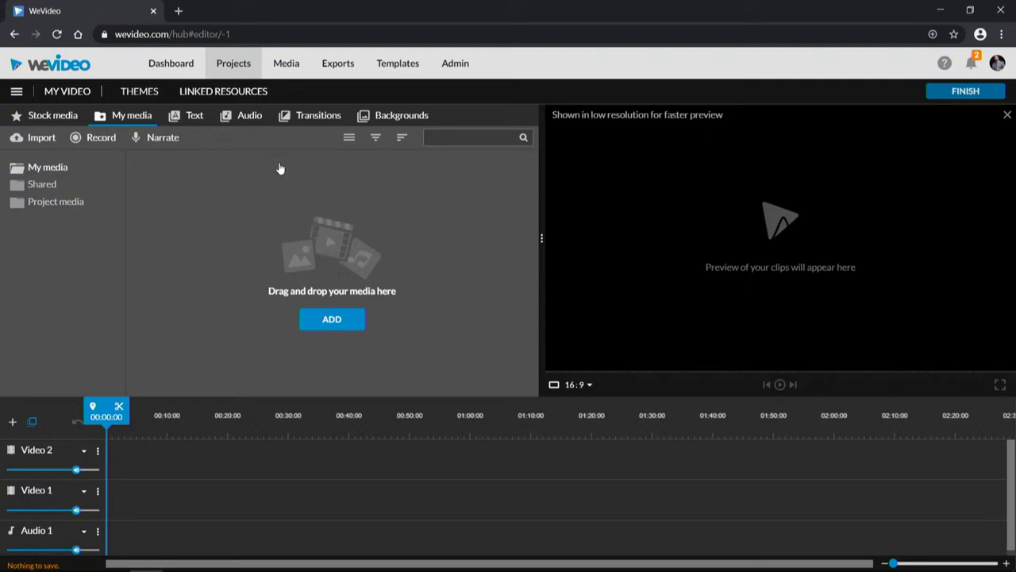
Step: Browse the Static, In season, Callouts and Motion text templates, then show the Free Music tracks
{"action": "left_click", "coordinate": [187, 118]}
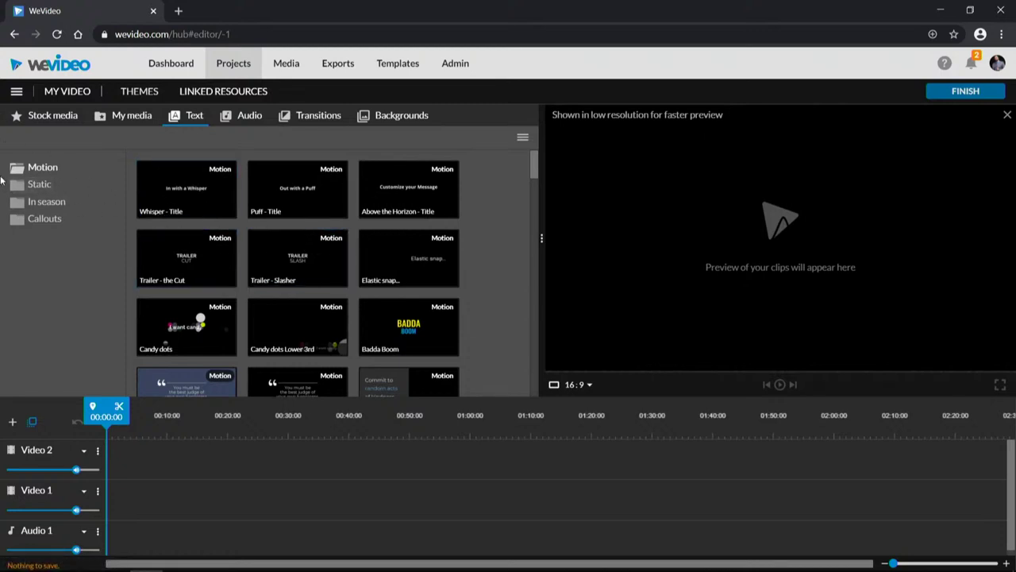
{"action": "left_click", "coordinate": [40, 185]}
{"action": "left_click", "coordinate": [45, 204]}
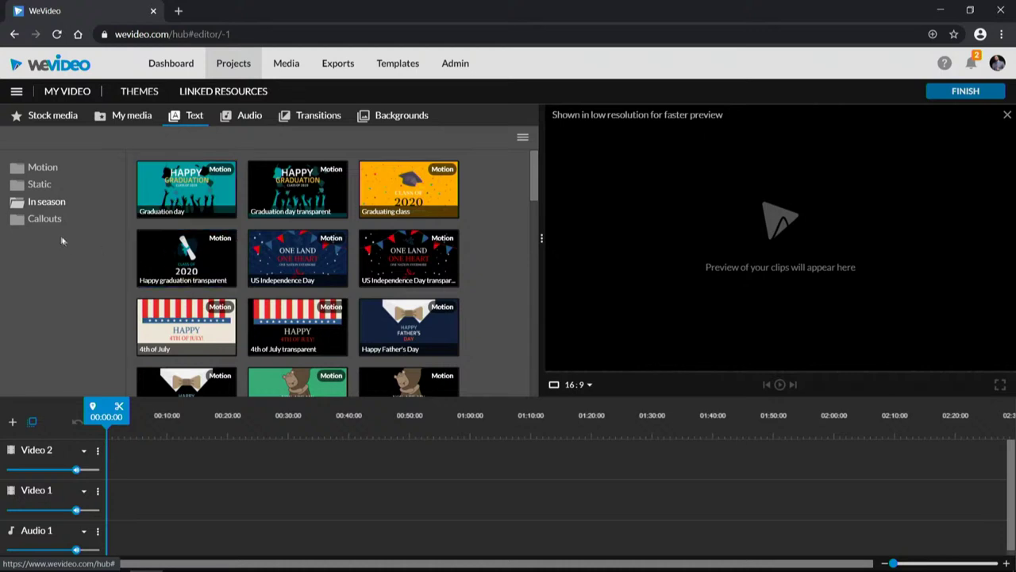
{"action": "left_click", "coordinate": [39, 220]}
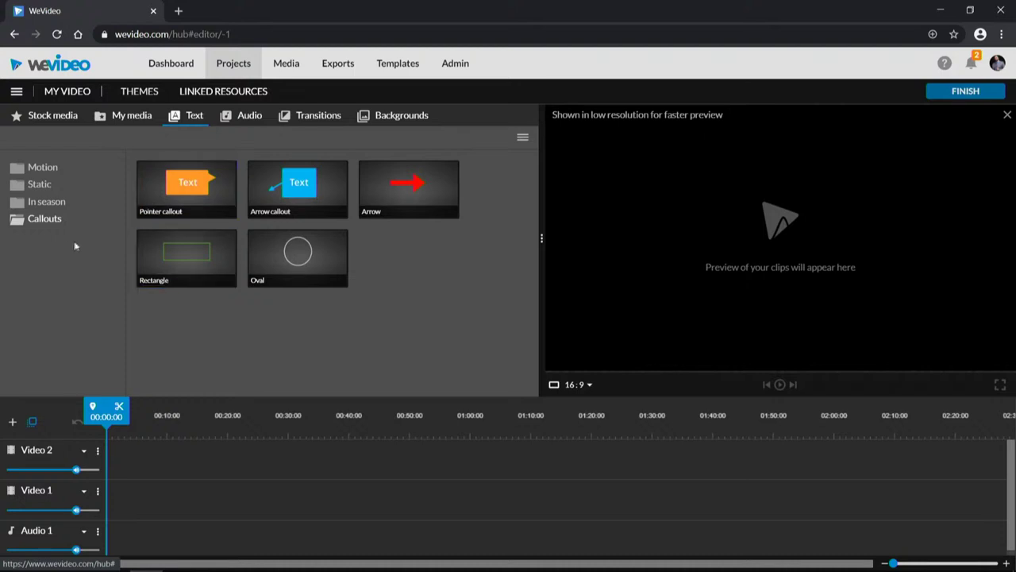
{"action": "left_click", "coordinate": [42, 169]}
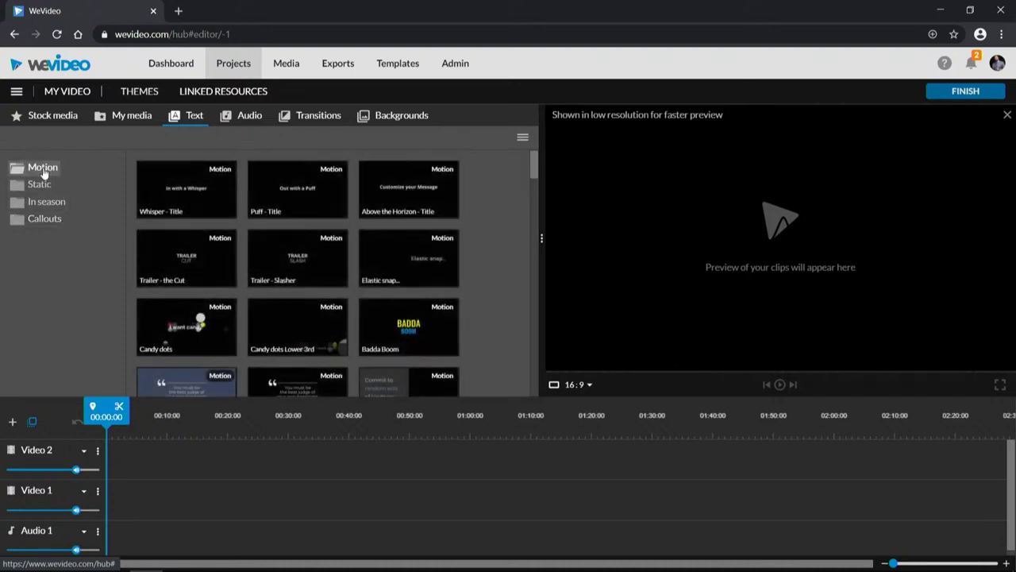
{"action": "left_click", "coordinate": [236, 116]}
{"action": "scroll", "coordinate": [322, 262], "scroll_direction": "down", "scroll_amount": 5}
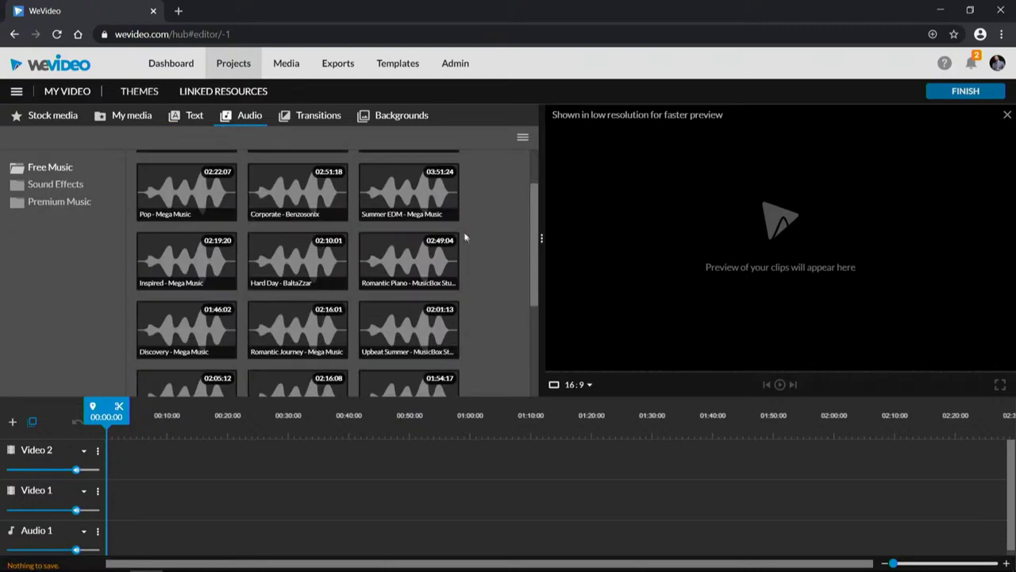
Step: Look through the Hospital sound effects, then list the Premium Music categories Cheerful through Suspenseful
{"action": "scroll", "coordinate": [464, 234], "scroll_direction": "up", "scroll_amount": 5}
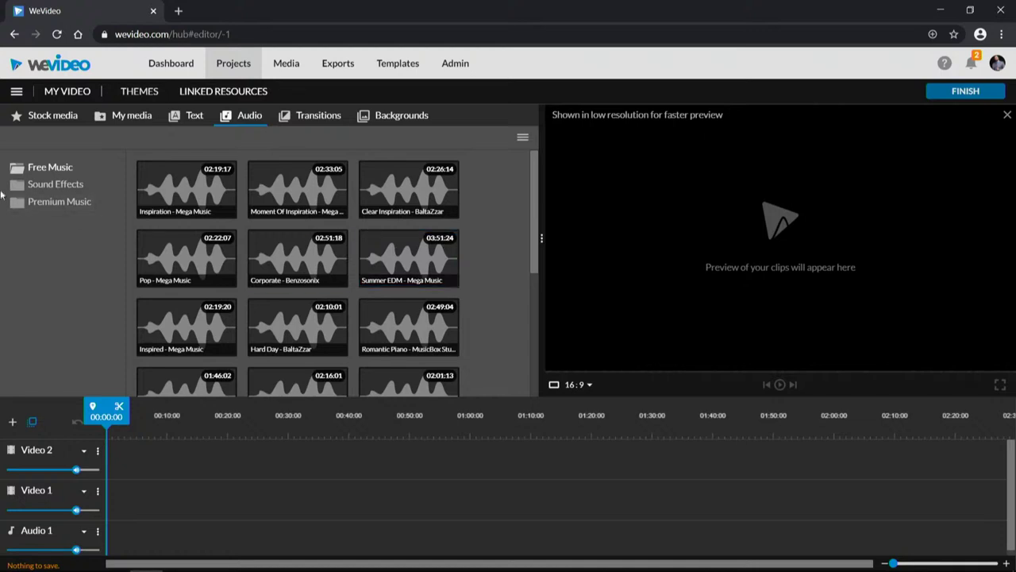
{"action": "left_click", "coordinate": [63, 182]}
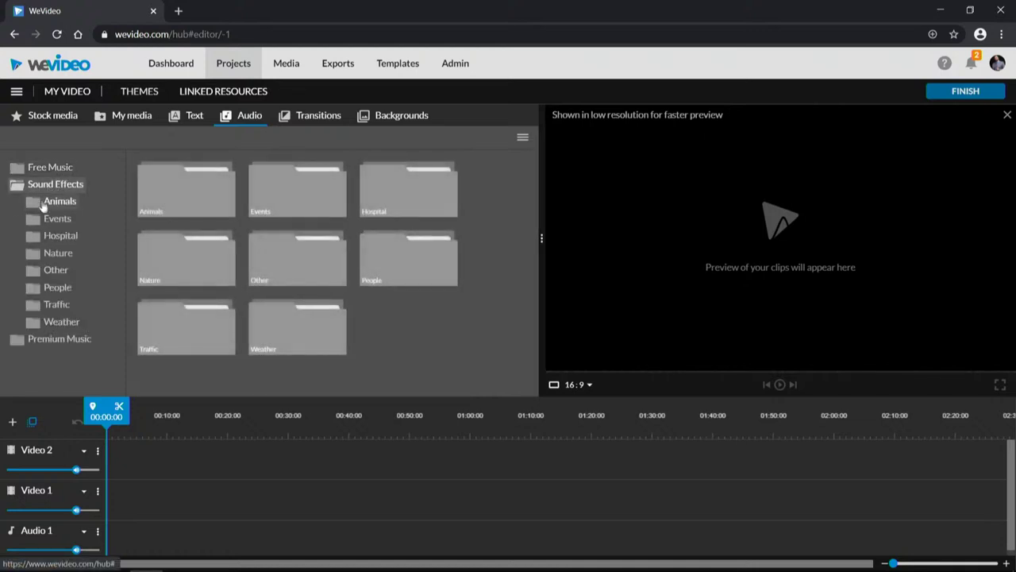
{"action": "left_click", "coordinate": [60, 238]}
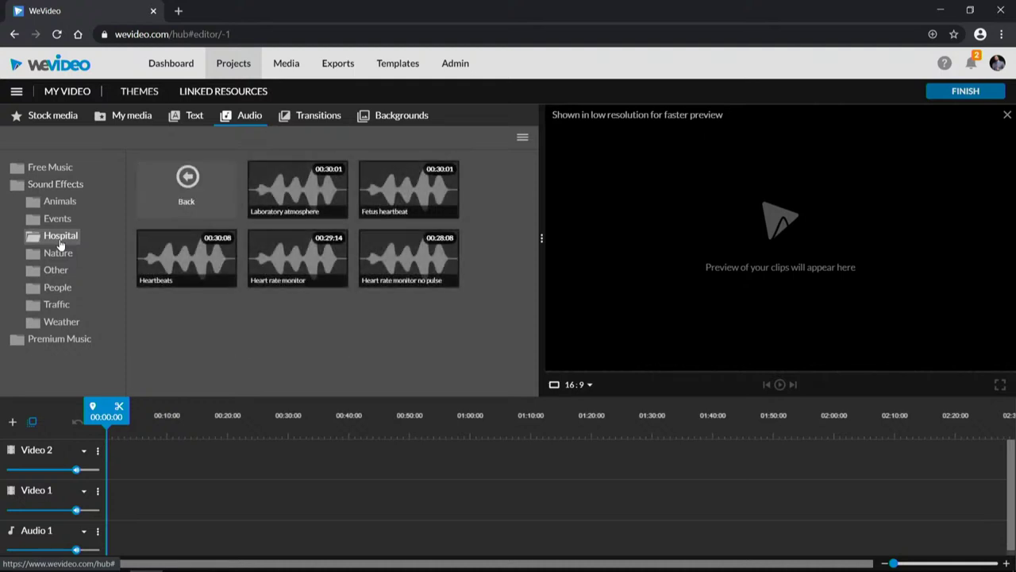
{"action": "left_click", "coordinate": [54, 186]}
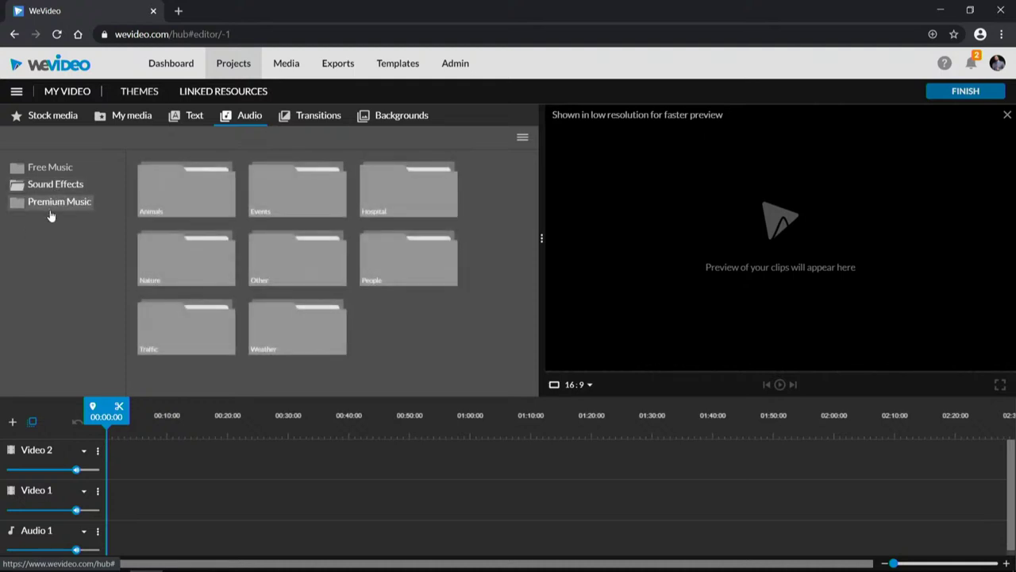
{"action": "left_click", "coordinate": [50, 208]}
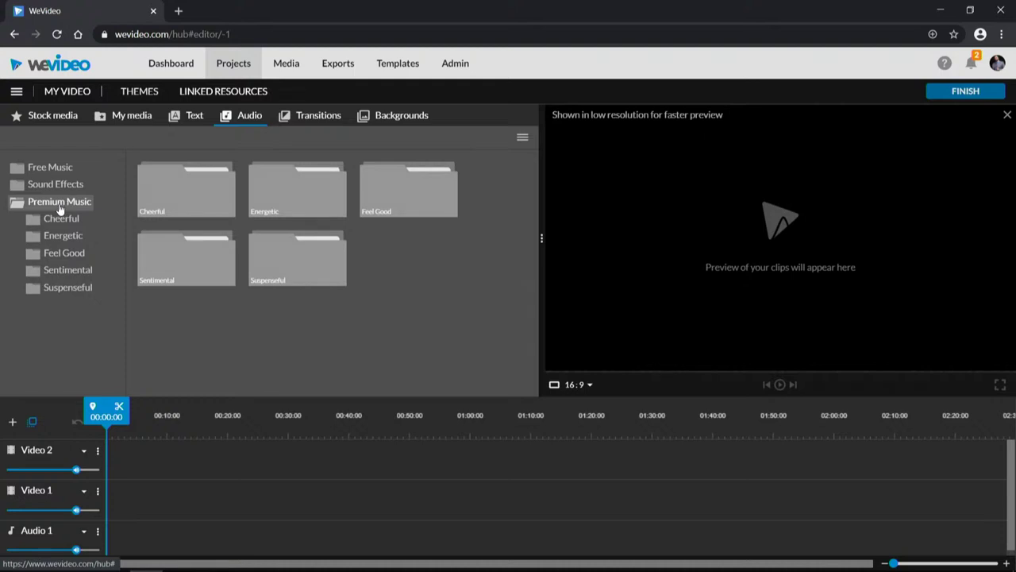
{"action": "left_click", "coordinate": [63, 203]}
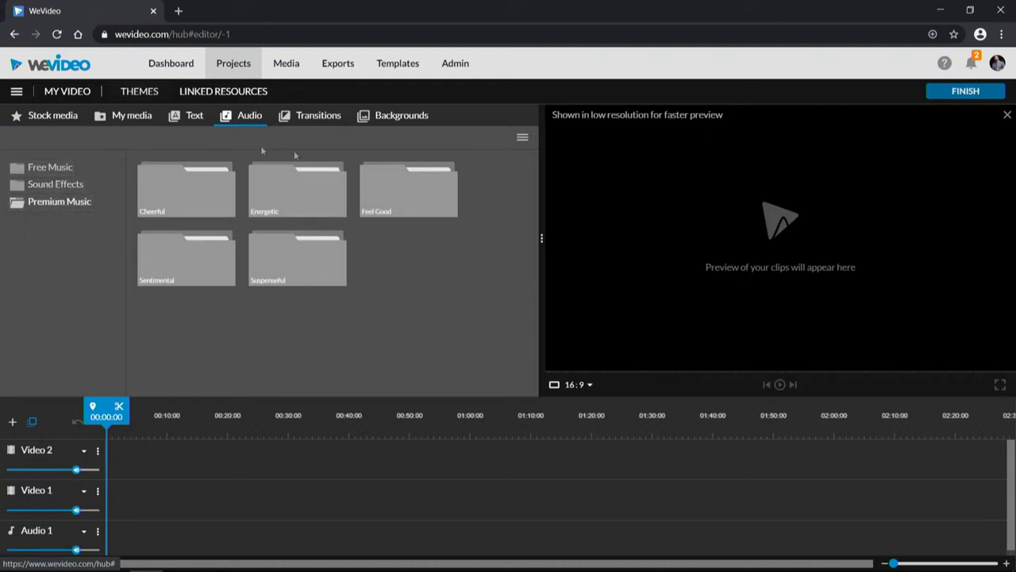
Step: Scroll the Standard transitions such as Cross fade and Dip To Black, then show Backgrounds
{"action": "left_click", "coordinate": [322, 117]}
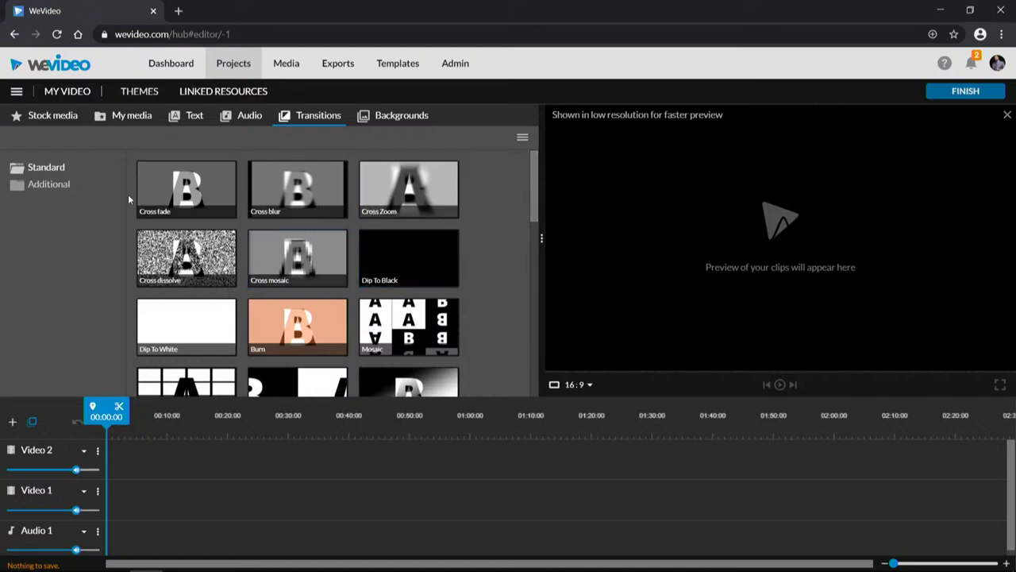
{"action": "mouse_move", "coordinate": [533, 210]}
{"action": "left_mouse_down"}
{"action": "mouse_move", "coordinate": [511, 383]}
{"action": "mouse_move", "coordinate": [507, 203]}
{"action": "left_mouse_up"}
{"action": "left_click", "coordinate": [378, 116]}
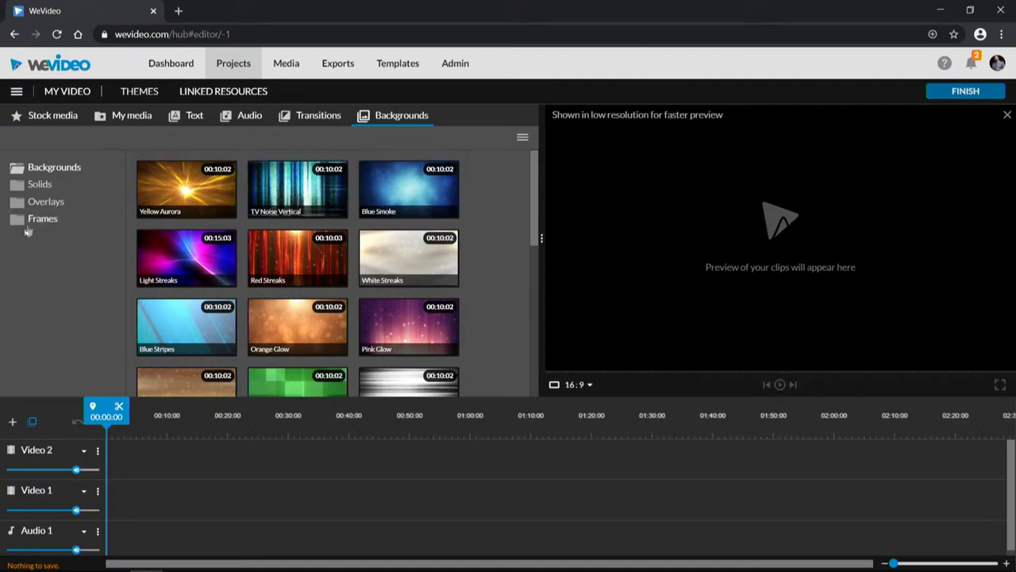
Step: Browse the Solids, Overlays and Frames backgrounds (35mm Film, Art Deco, Vignette), then return to My media
{"action": "left_click", "coordinate": [39, 184]}
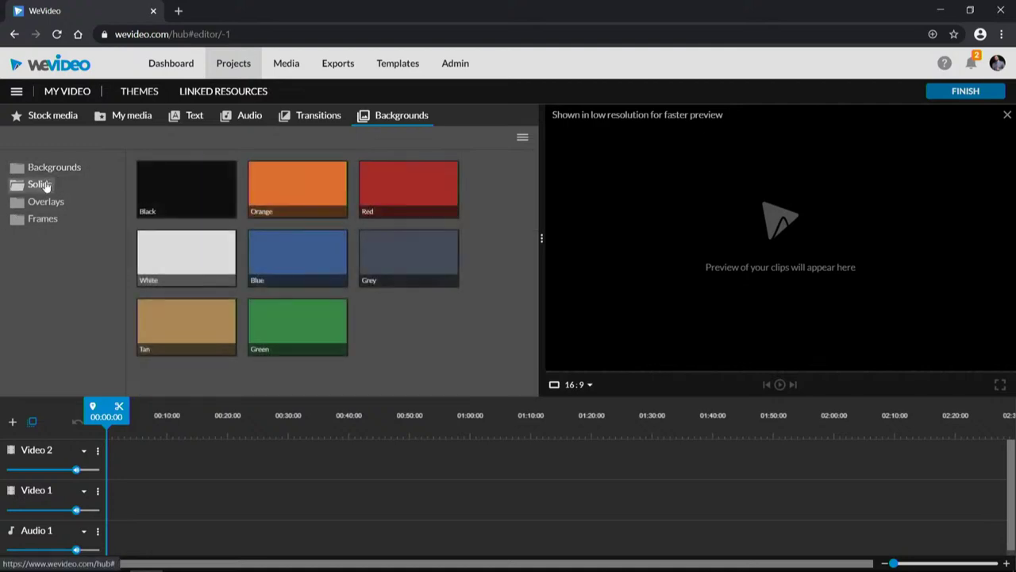
{"action": "left_click", "coordinate": [35, 207]}
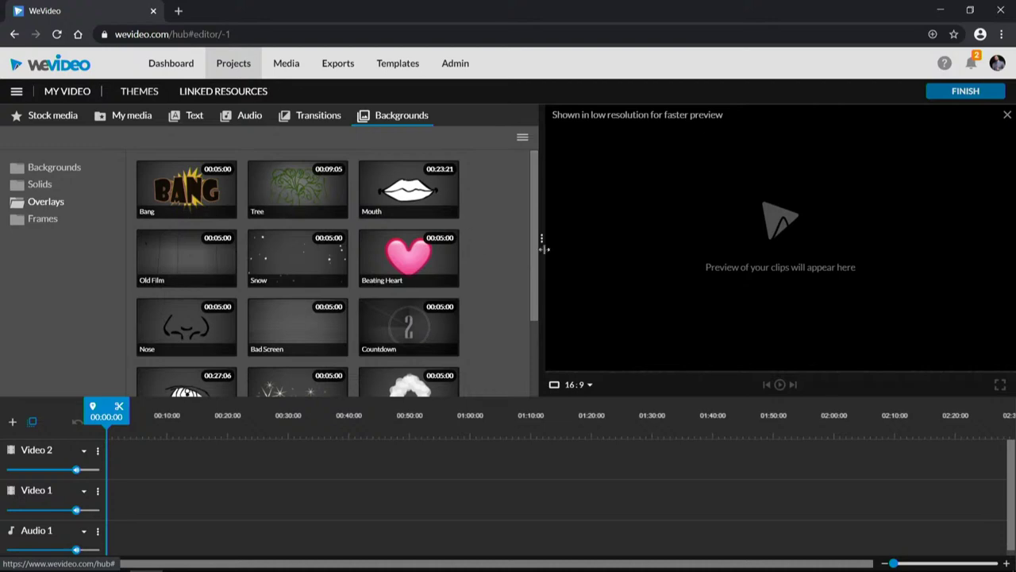
{"action": "left_click_drag", "start_coordinate": [534, 264], "coordinate": [512, 257]}
{"action": "left_click", "coordinate": [36, 220]}
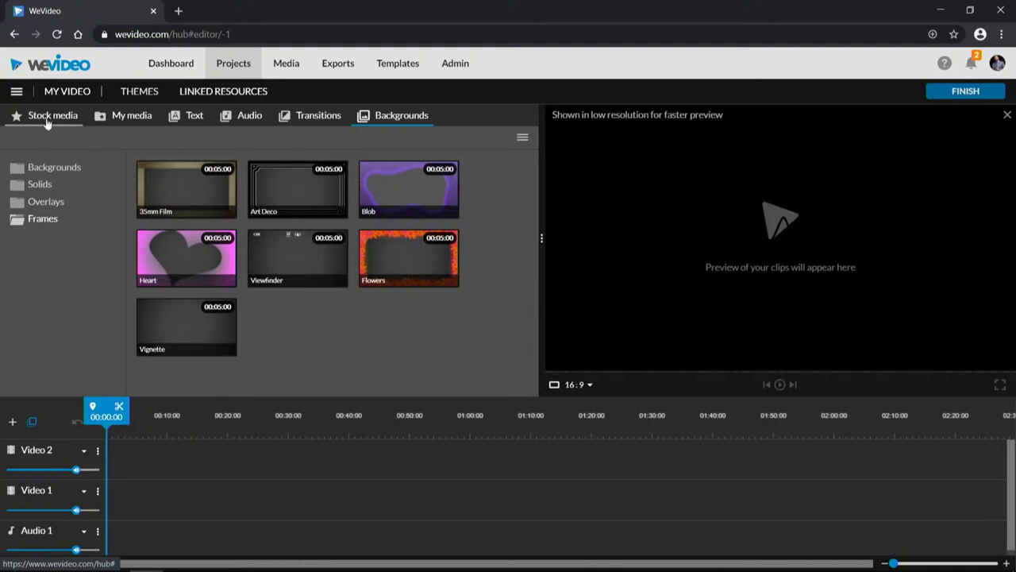
{"action": "left_click", "coordinate": [118, 121]}
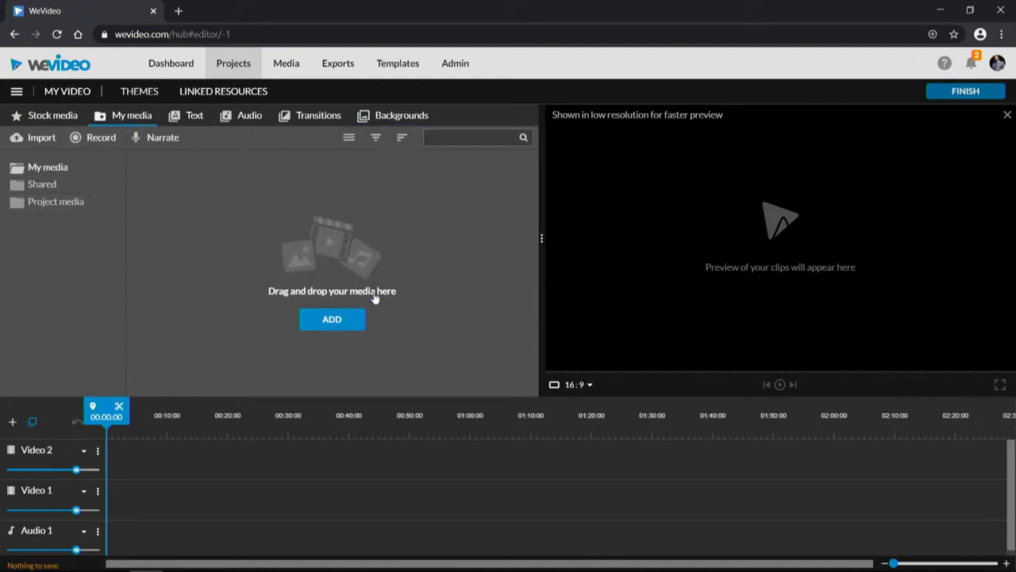
Step: Choose Google Drive as the import source, sign in to the Google account and allow WeVideo access
{"action": "left_click", "coordinate": [318, 332]}
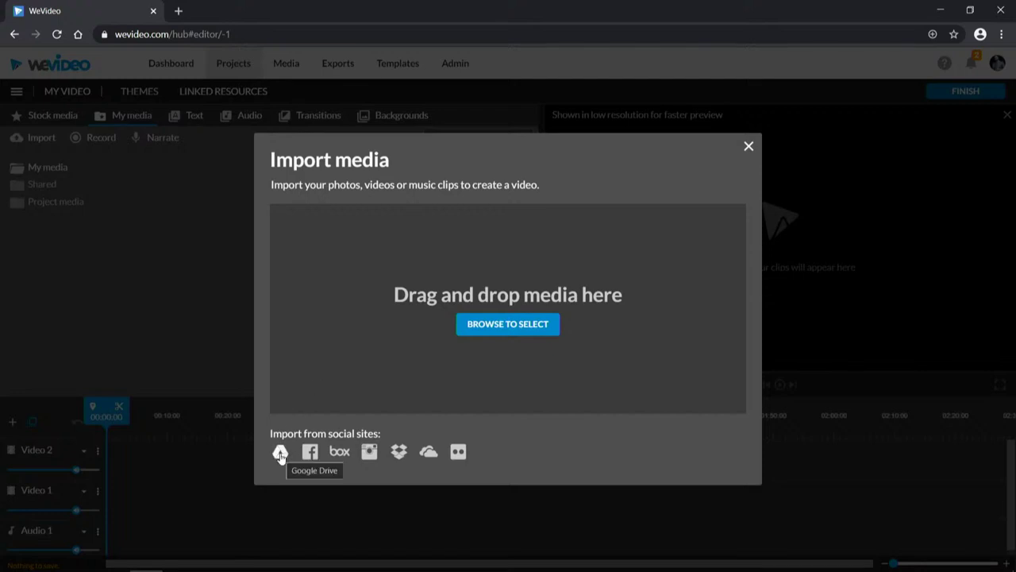
{"action": "left_click", "coordinate": [280, 453]}
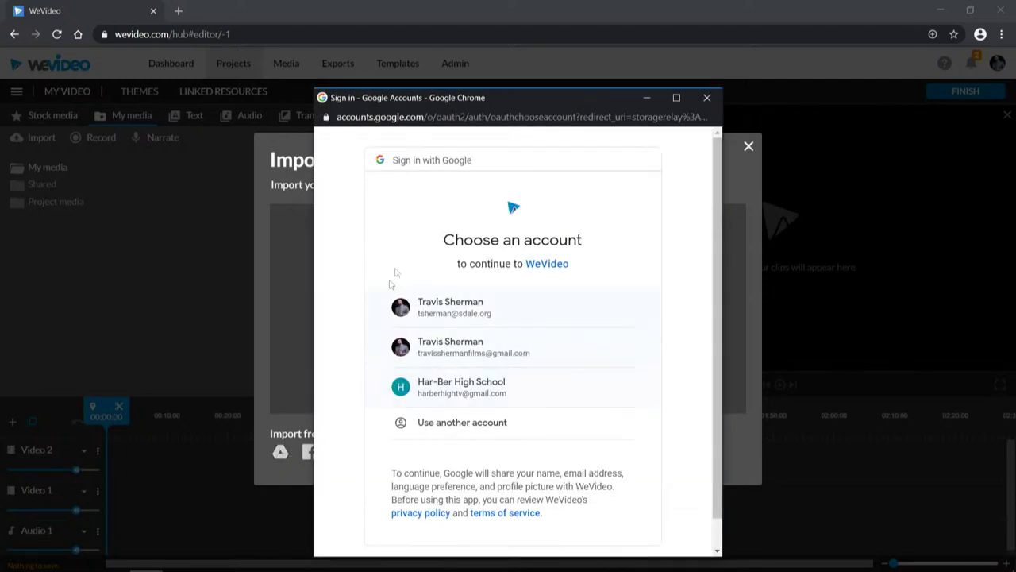
{"action": "left_click", "coordinate": [458, 309]}
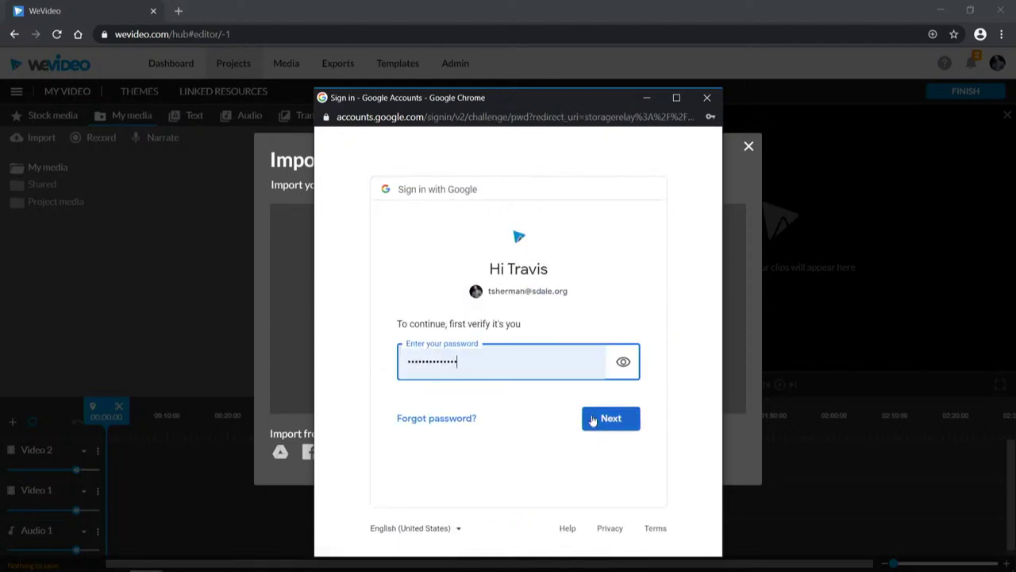
{"action": "left_click", "coordinate": [592, 421]}
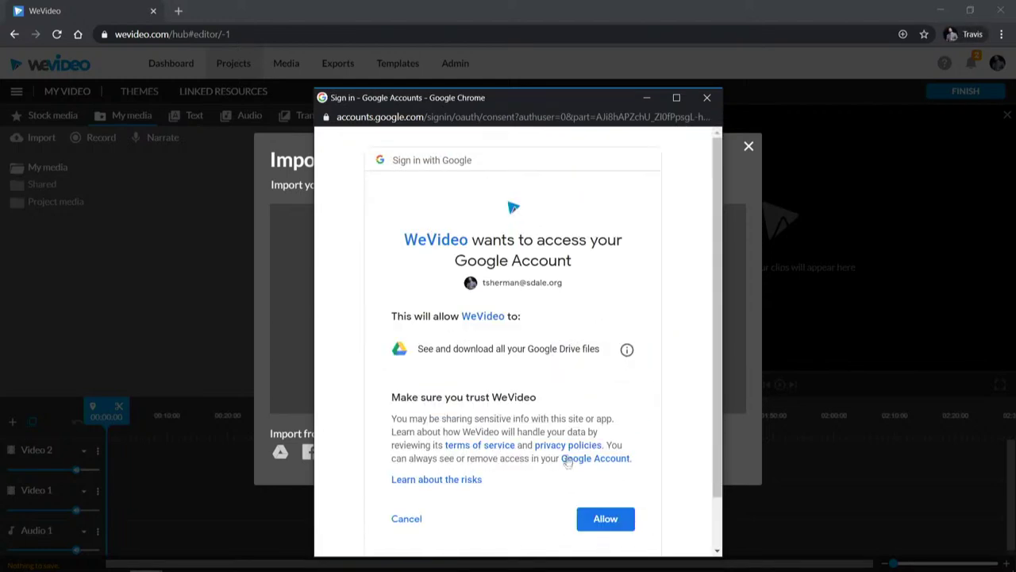
{"action": "left_click", "coordinate": [595, 520]}
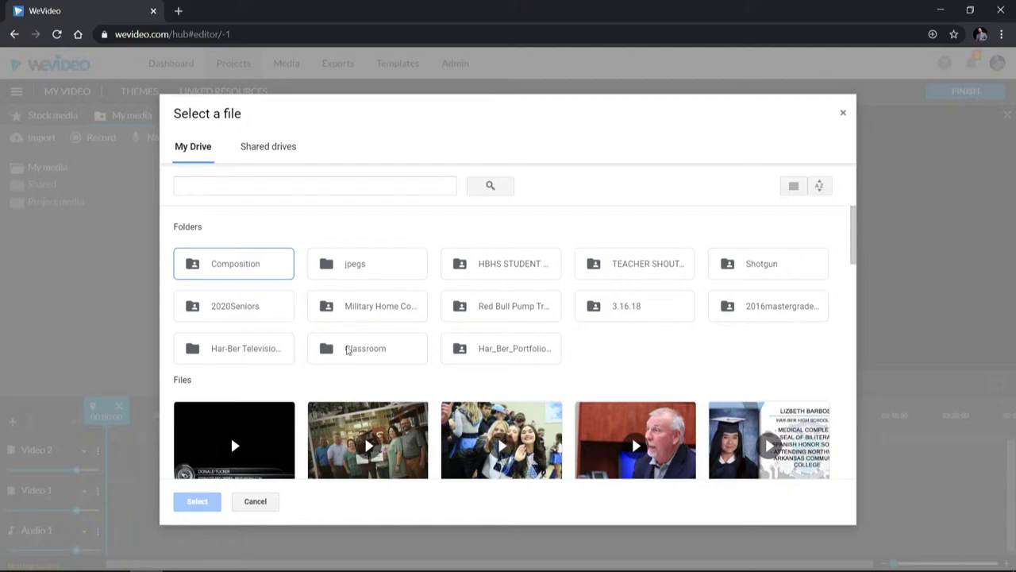
Step: Close the Google Drive file picker without selecting anything, then browse the computer for files instead
{"action": "scroll", "coordinate": [346, 349], "scroll_direction": "down", "scroll_amount": 5}
{"action": "scroll", "coordinate": [346, 349], "scroll_direction": "up", "scroll_amount": 3}
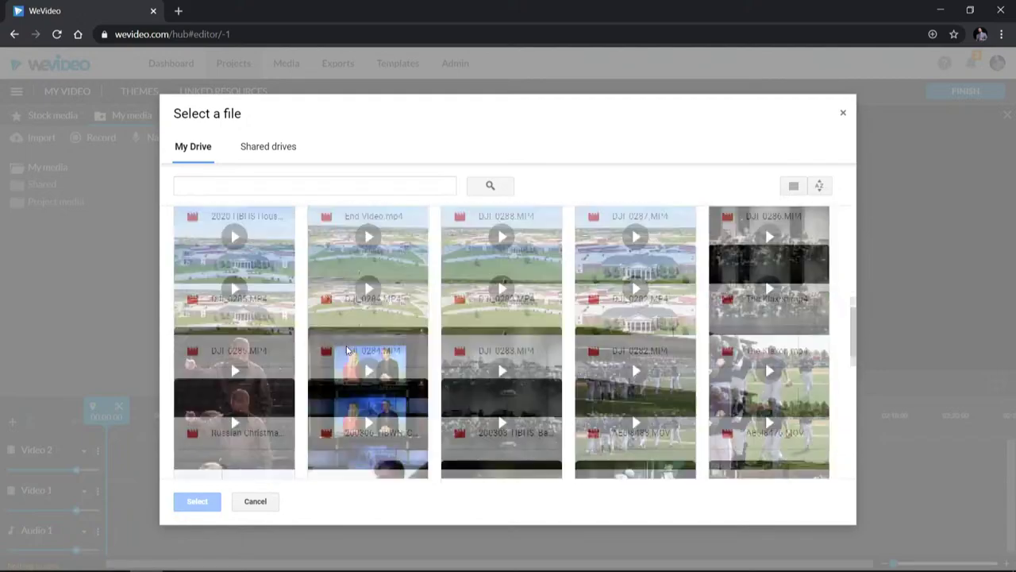
{"action": "left_click", "coordinate": [844, 116]}
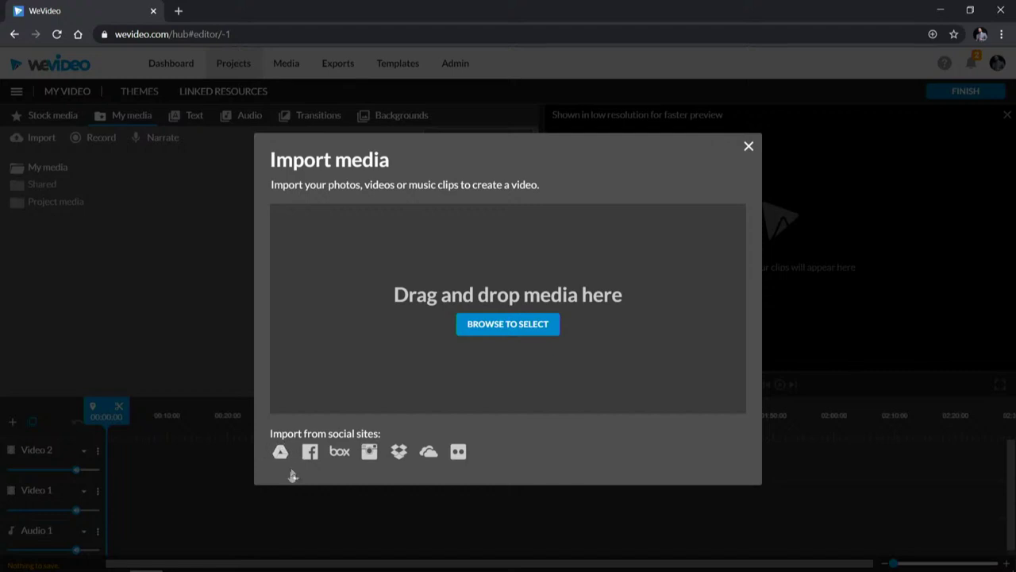
{"action": "left_click", "coordinate": [496, 326]}
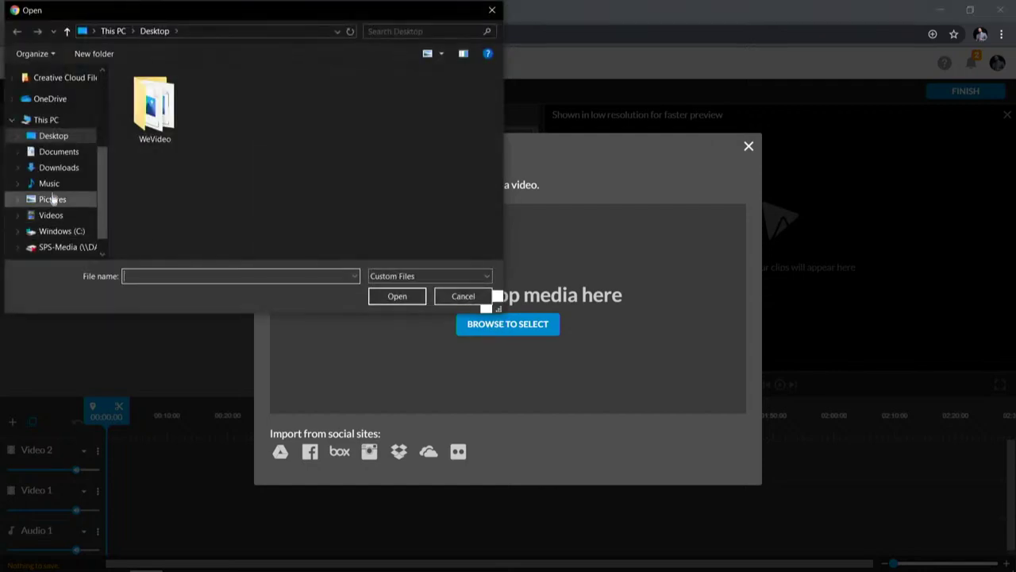
Step: Import all four files from the Desktop WeVideo folder and load AE5I4129 in the preview
{"action": "double_click", "coordinate": [156, 112]}
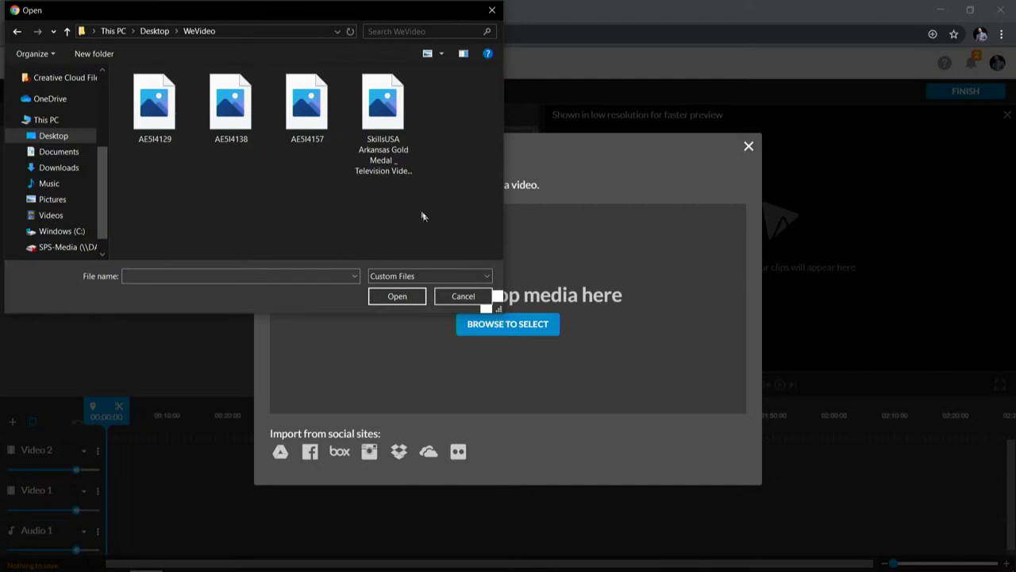
{"action": "left_click_drag", "start_coordinate": [422, 216], "coordinate": [127, 72]}
{"action": "left_click", "coordinate": [397, 295]}
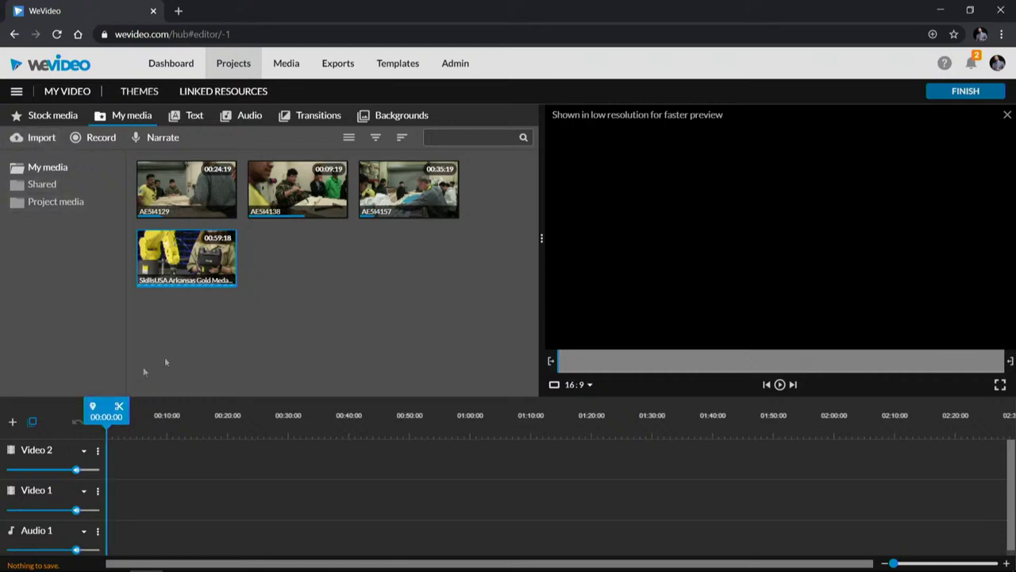
{"action": "left_click", "coordinate": [195, 191]}
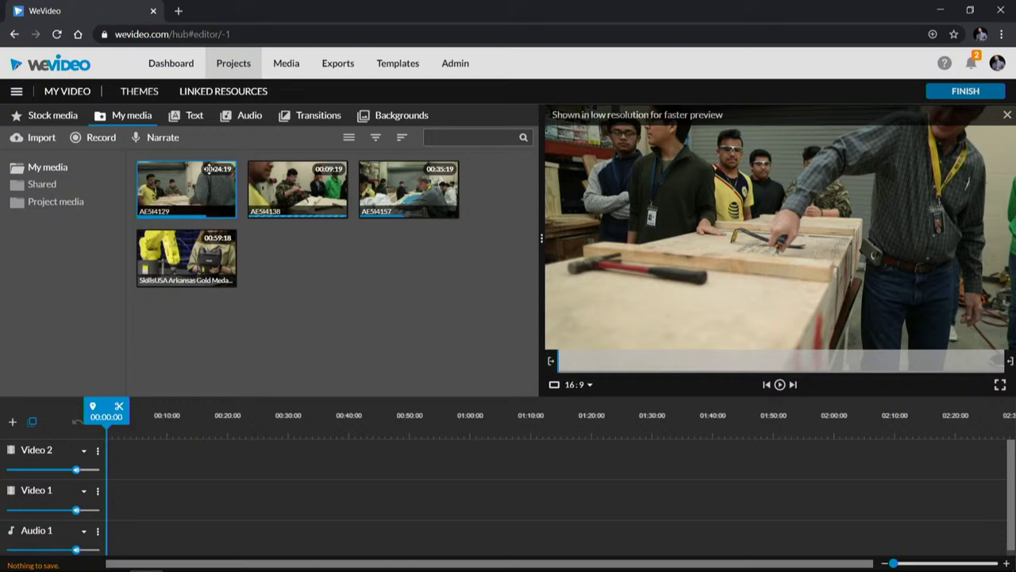
Step: Scrub the AE5I4129 preview to 00:04:03
{"action": "left_click_drag", "start_coordinate": [572, 361], "coordinate": [659, 361]}
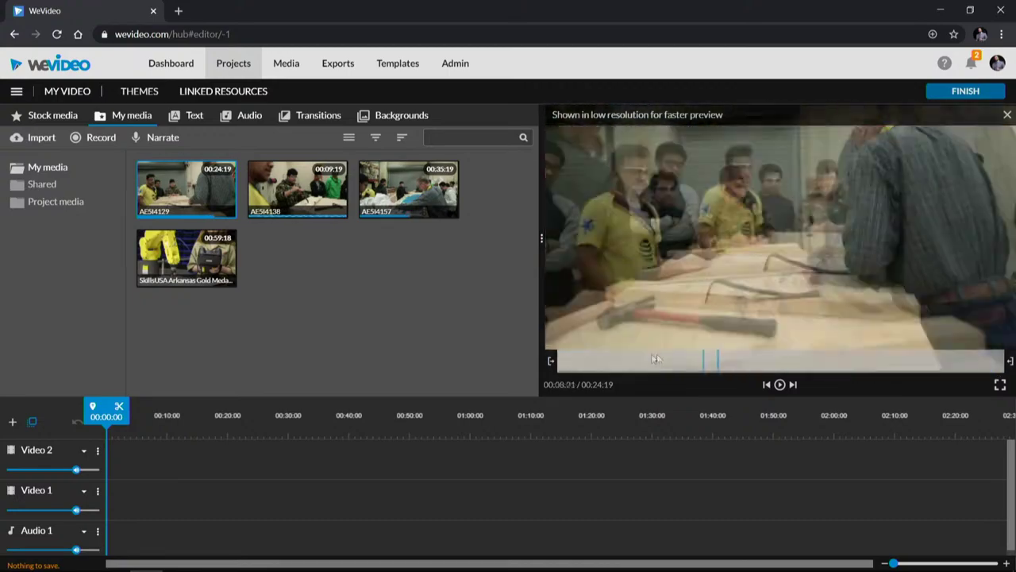
Step: Play and scrub the AE5I4129 preview, checking frames around 00:15:23 and 00:02:17
{"action": "left_click_drag", "start_coordinate": [728, 365], "coordinate": [846, 365]}
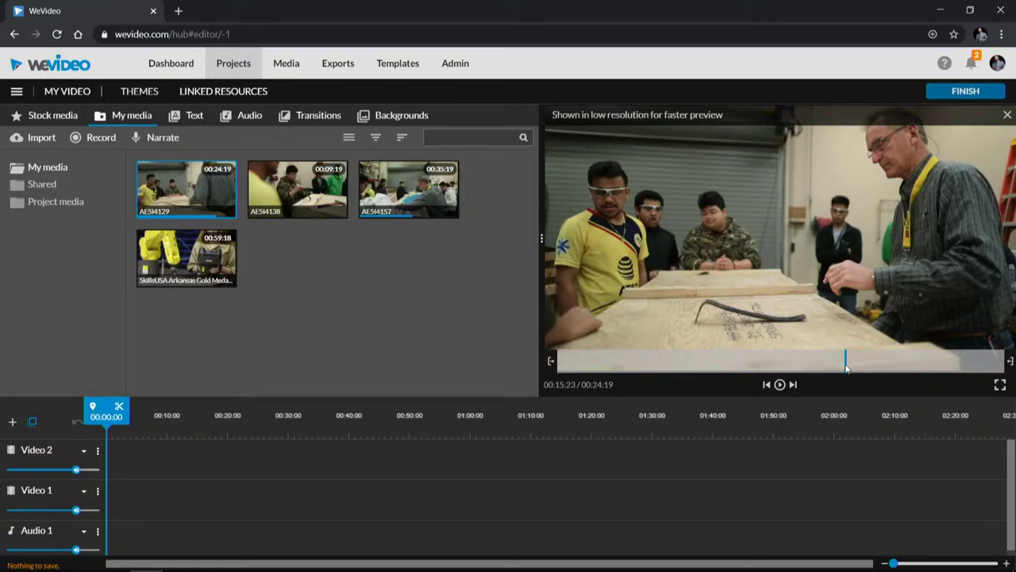
{"action": "key", "text": "space"}
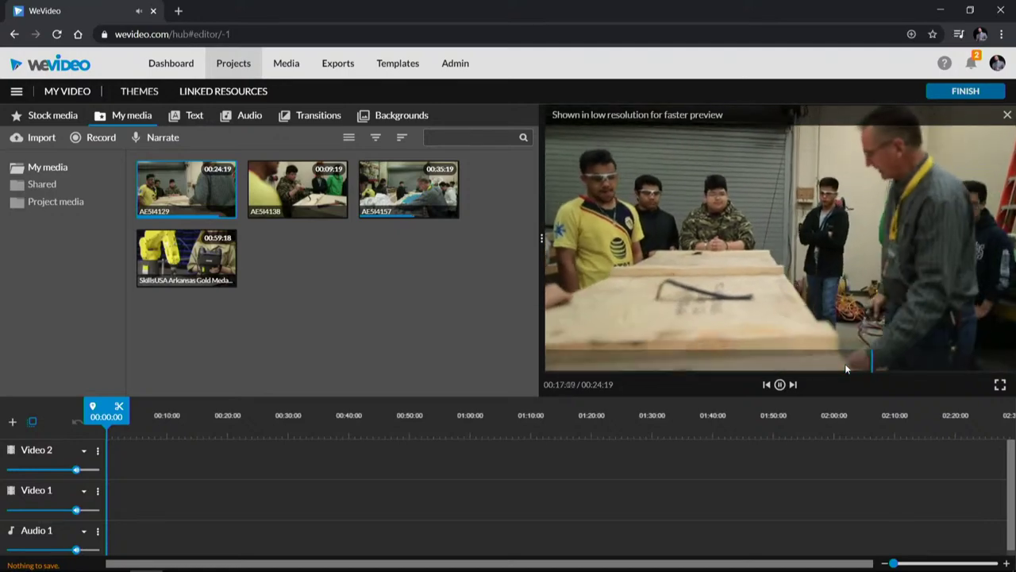
{"action": "key", "text": "space"}
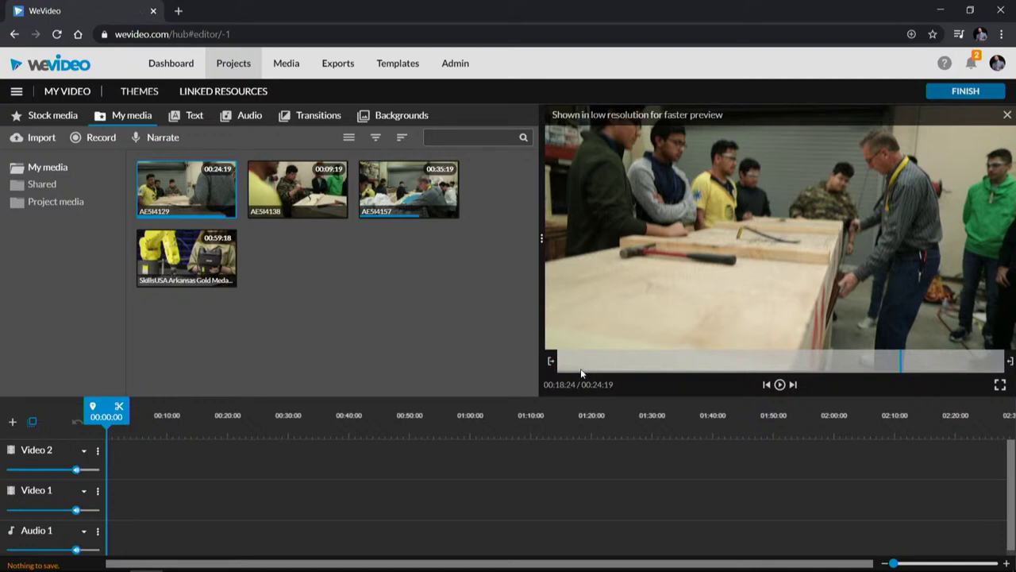
{"action": "left_click_drag", "start_coordinate": [627, 363], "coordinate": [551, 362]}
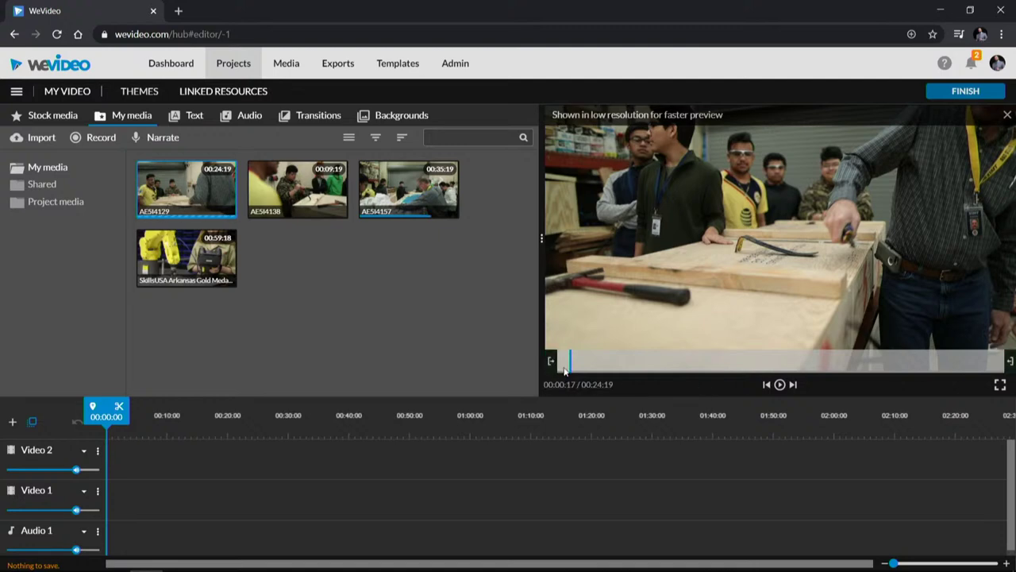
{"action": "left_click_drag", "start_coordinate": [573, 362], "coordinate": [775, 373]}
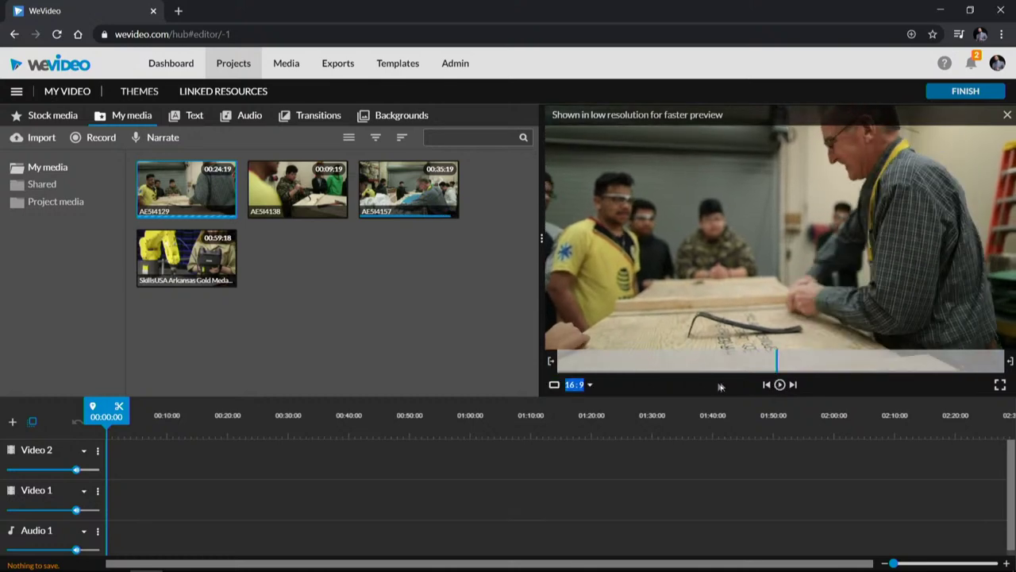
Step: Drag the green in and out trim markers to keep a section about 00:02:17 long
{"action": "left_click_drag", "start_coordinate": [551, 361], "coordinate": [788, 367]}
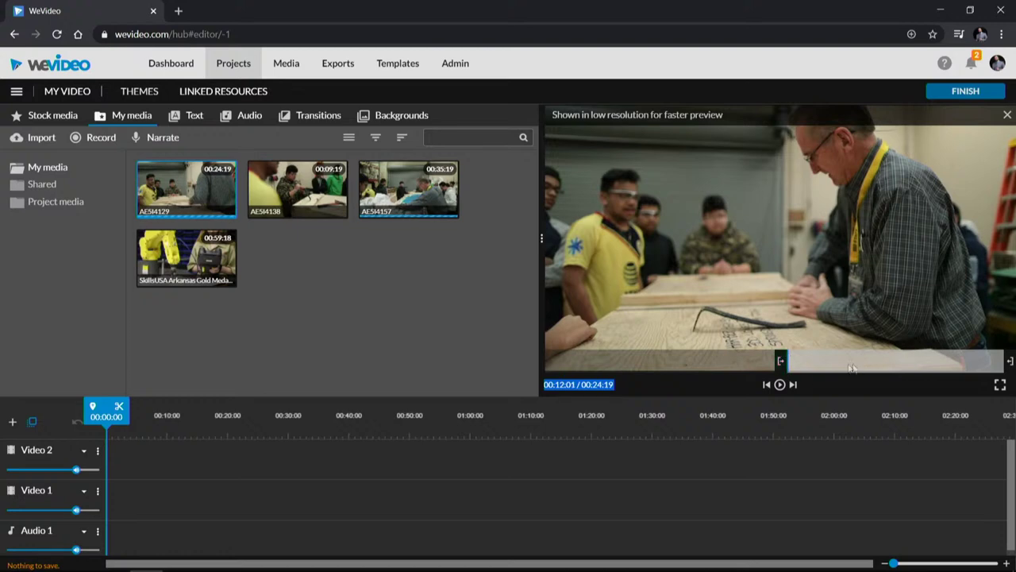
{"action": "left_click", "coordinate": [825, 362]}
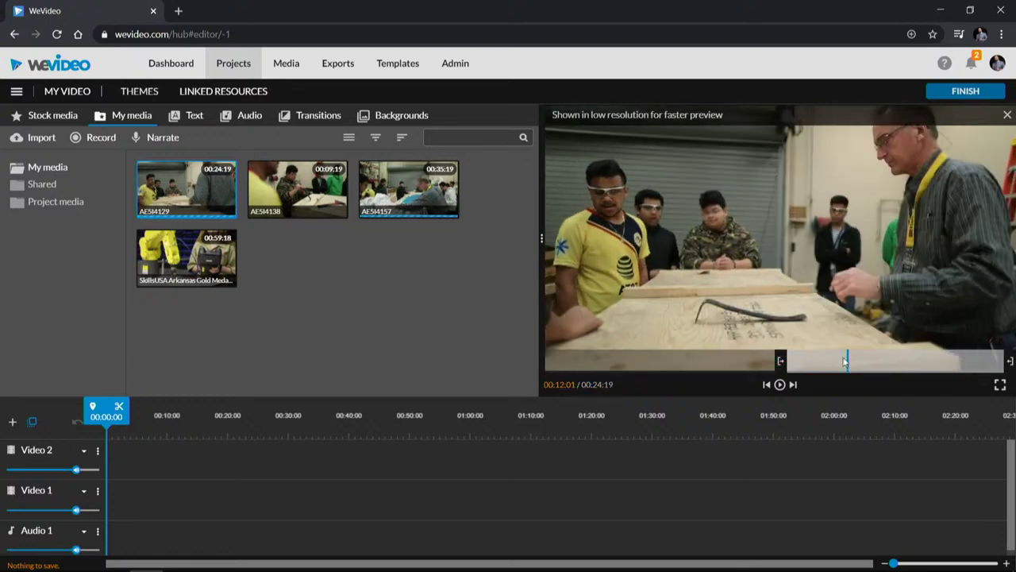
{"action": "left_click_drag", "start_coordinate": [830, 362], "coordinate": [860, 362]}
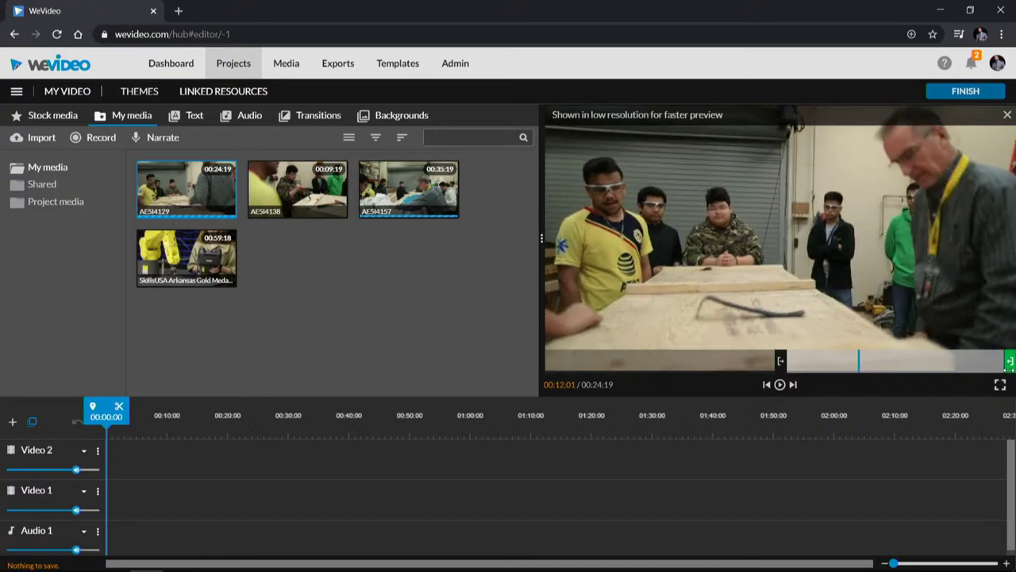
{"action": "left_click_drag", "start_coordinate": [1009, 362], "coordinate": [836, 361]}
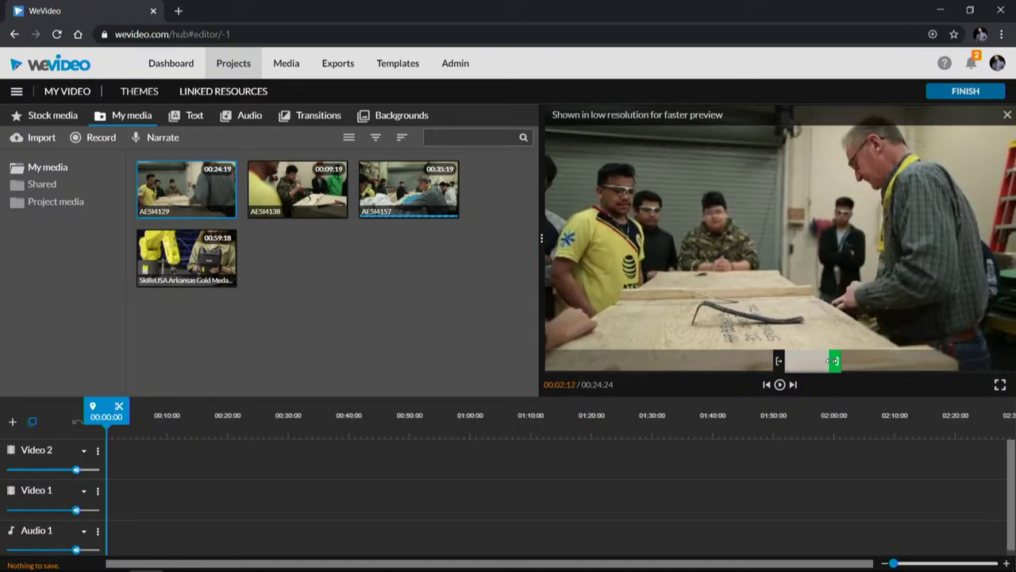
{"action": "left_click_drag", "start_coordinate": [831, 361], "coordinate": [836, 360]}
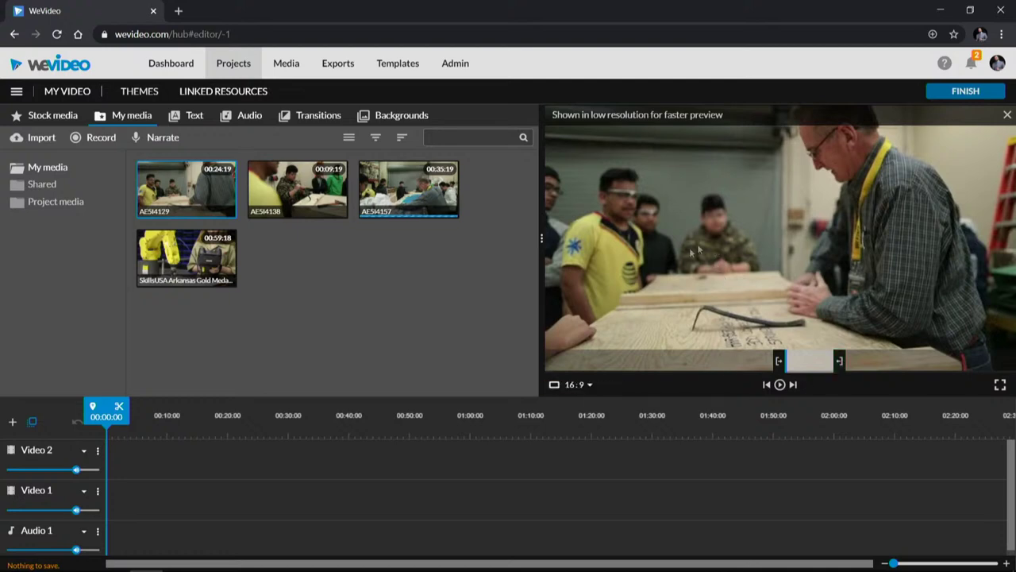
{"action": "triple_click", "coordinate": [143, 467]}
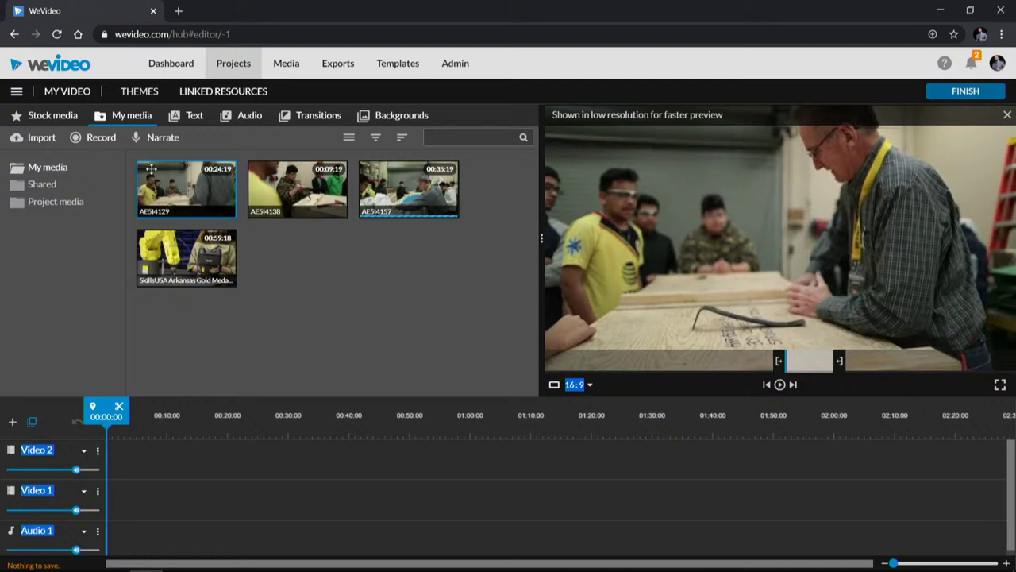
Step: Drop the trimmed AE5I4129 section at the start of Video 1 and play it back
{"action": "left_click_drag", "start_coordinate": [172, 185], "coordinate": [116, 485]}
{"action": "key", "text": "space"}
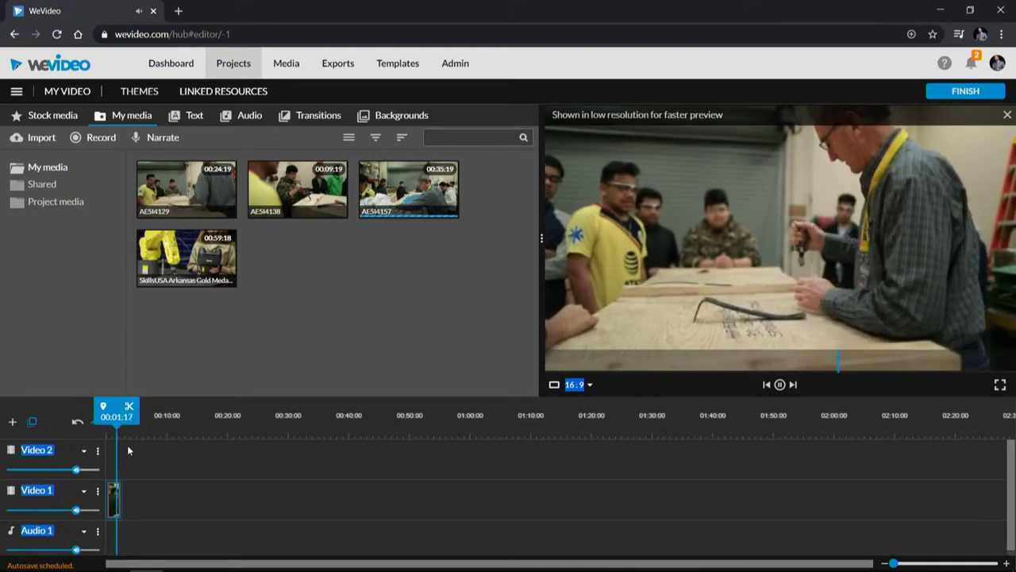
{"action": "key", "text": "space"}
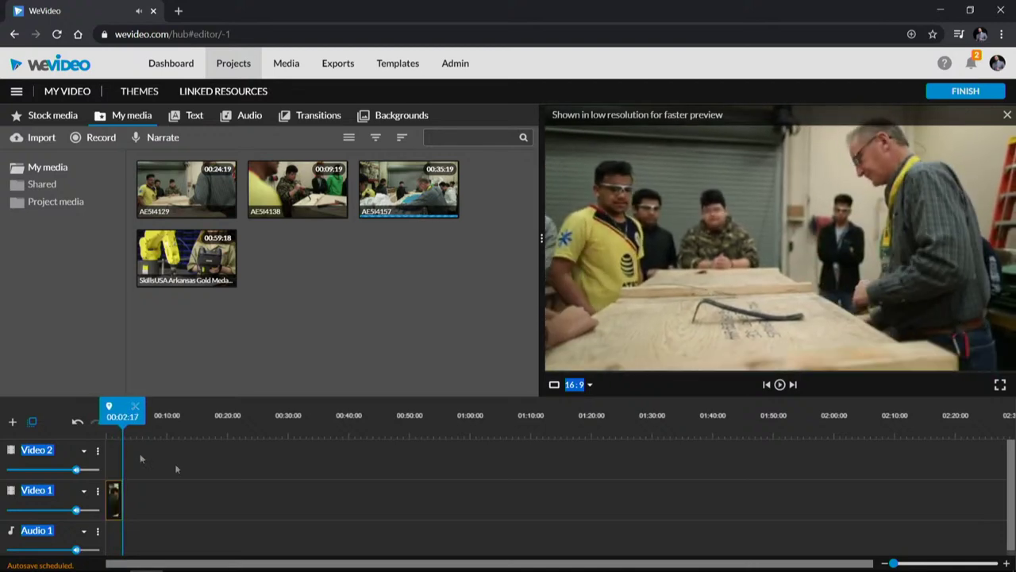
Step: Zoom the timeline in, scrub the playhead back to the clip's start, and reload AE5I4129
{"action": "left_click_drag", "start_coordinate": [894, 563], "coordinate": [907, 566]}
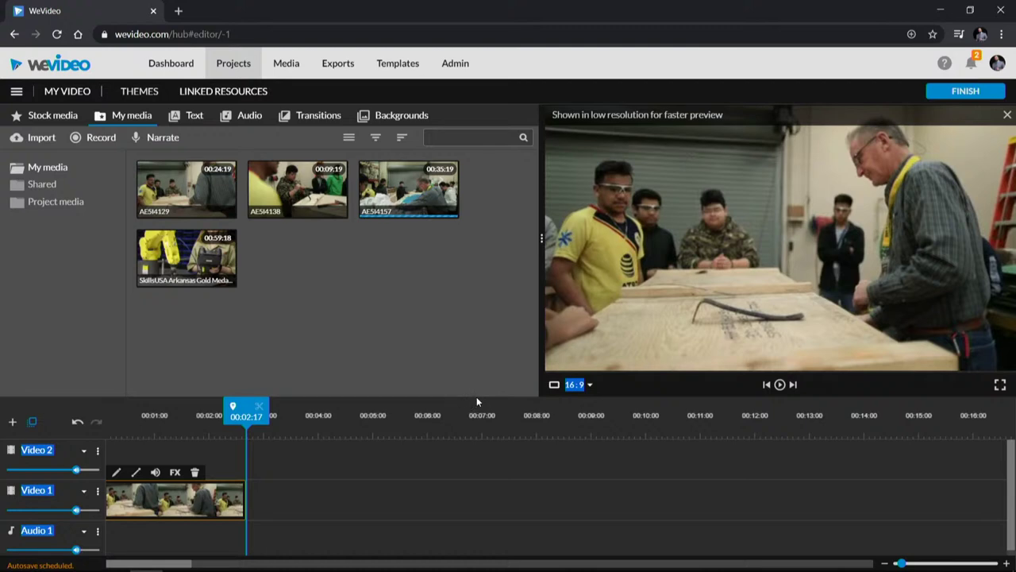
{"action": "left_click_drag", "start_coordinate": [233, 419], "coordinate": [146, 419]}
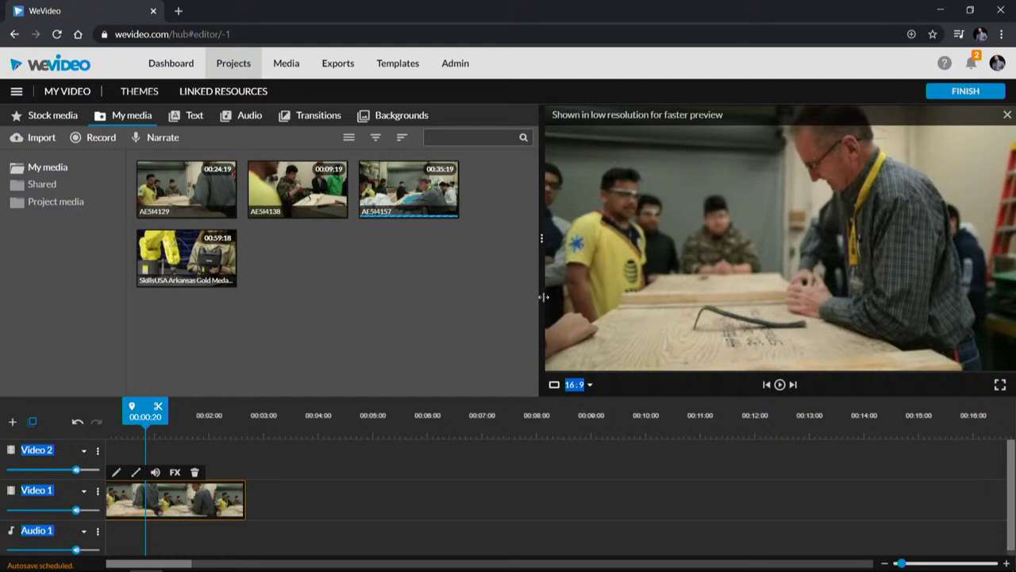
{"action": "left_click_drag", "start_coordinate": [543, 297], "coordinate": [471, 338]}
{"action": "left_click_drag", "start_coordinate": [146, 433], "coordinate": [106, 434]}
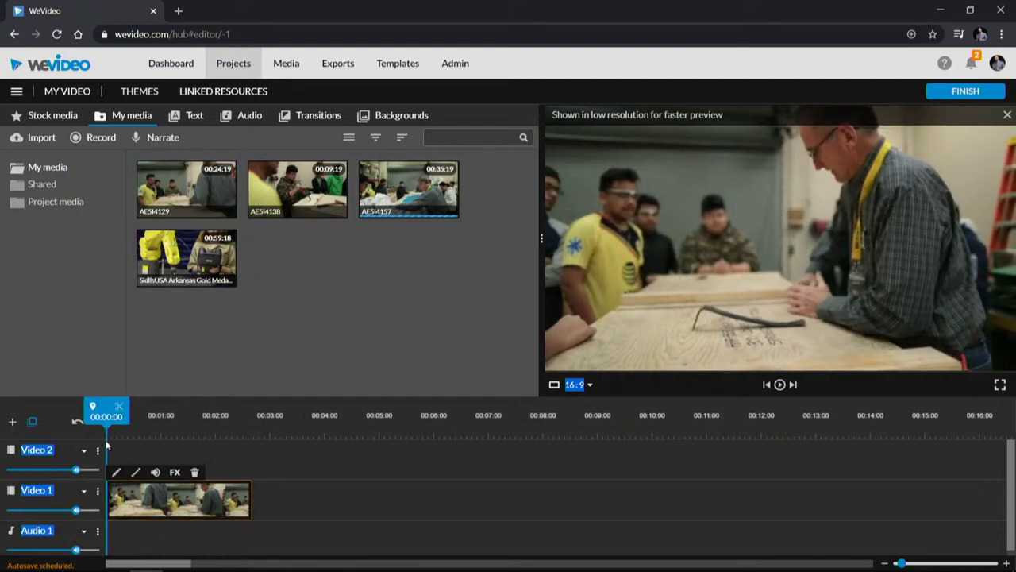
{"action": "left_click_drag", "start_coordinate": [108, 435], "coordinate": [91, 431]}
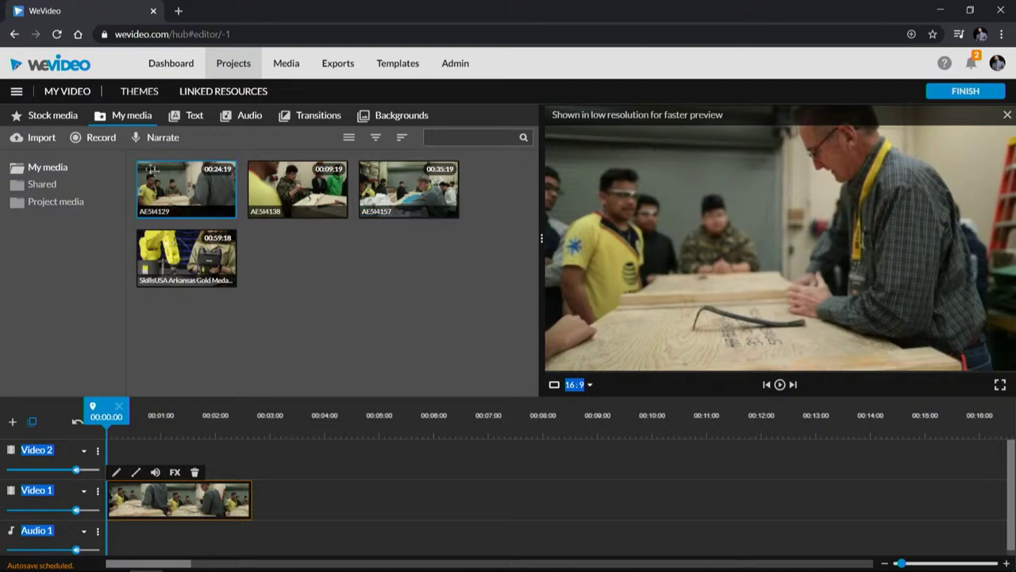
{"action": "left_click", "coordinate": [161, 184]}
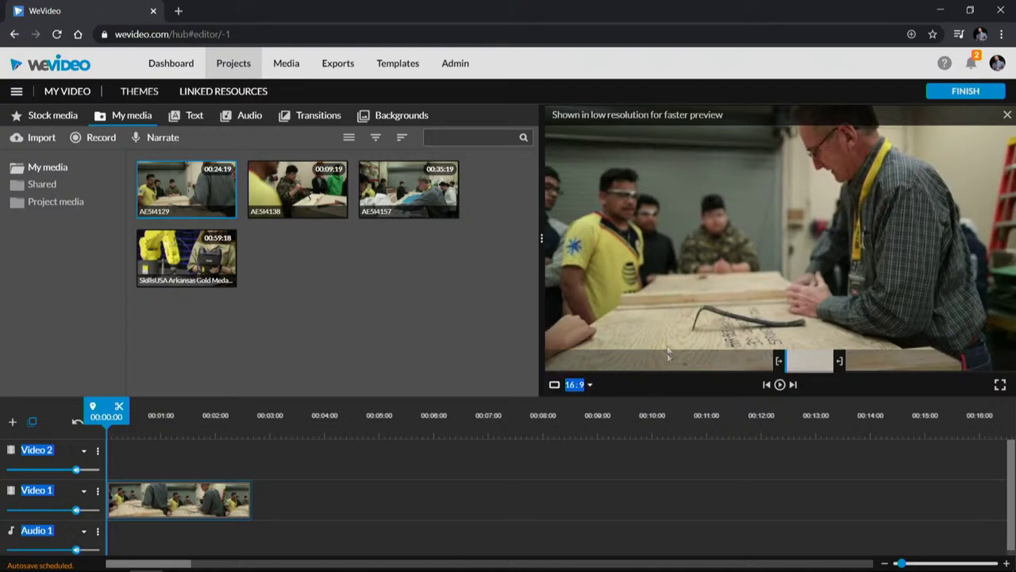
Step: Trim a new section of the clip near 00:02:17 and add it after the first clip
{"action": "left_click_drag", "start_coordinate": [675, 358], "coordinate": [626, 353]}
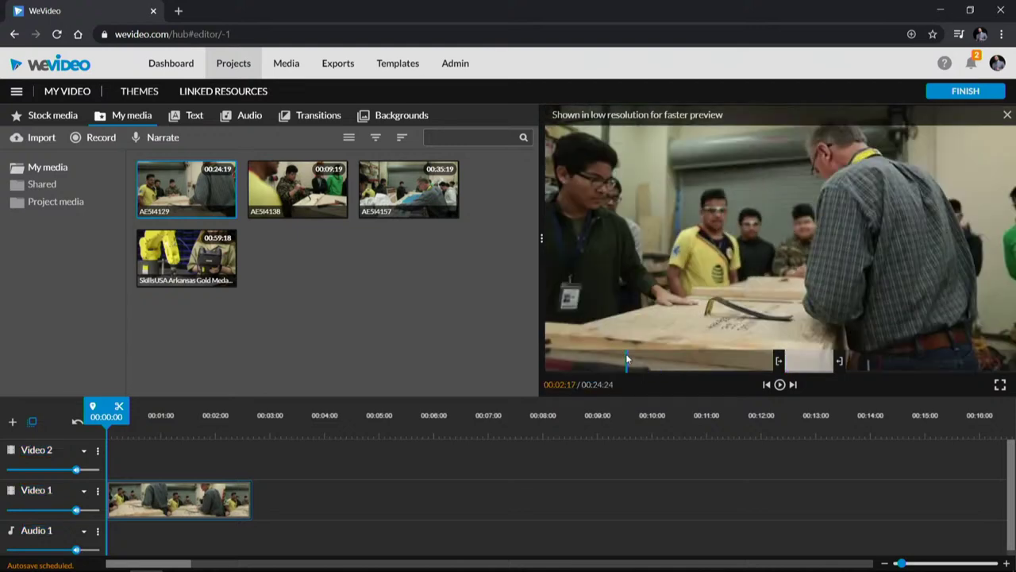
{"action": "left_click_drag", "start_coordinate": [779, 360], "coordinate": [607, 361]}
{"action": "left_click_drag", "start_coordinate": [840, 361], "coordinate": [682, 360]}
{"action": "left_click_drag", "start_coordinate": [185, 190], "coordinate": [325, 500]}
Step: Delete the added second clip so only the short AE5I4129 clip remains on Video 1
{"action": "left_click", "coordinate": [128, 418]}
{"action": "left_click_drag", "start_coordinate": [128, 417], "coordinate": [309, 433]}
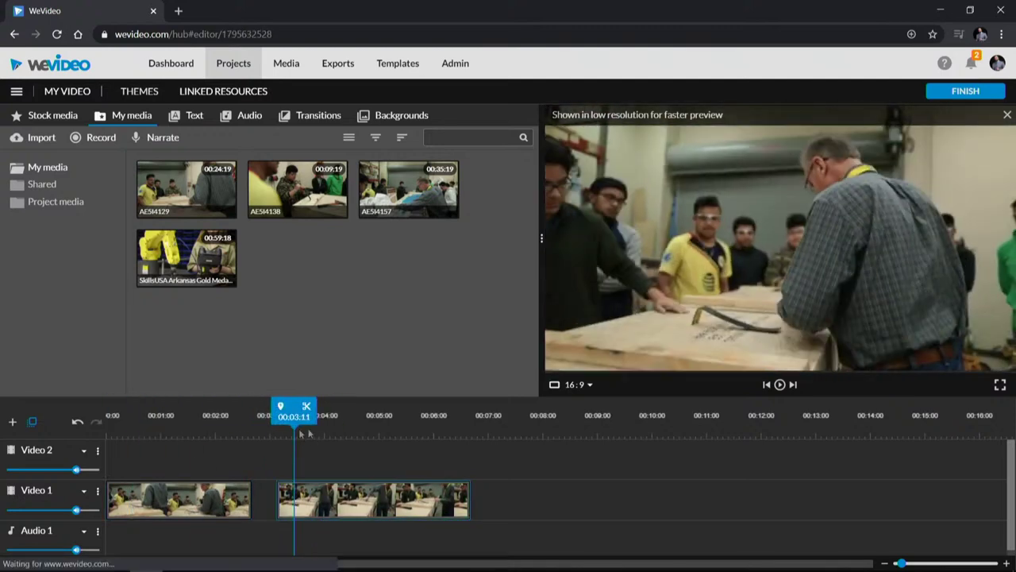
{"action": "left_click", "coordinate": [352, 498]}
{"action": "key", "text": "Delete"}
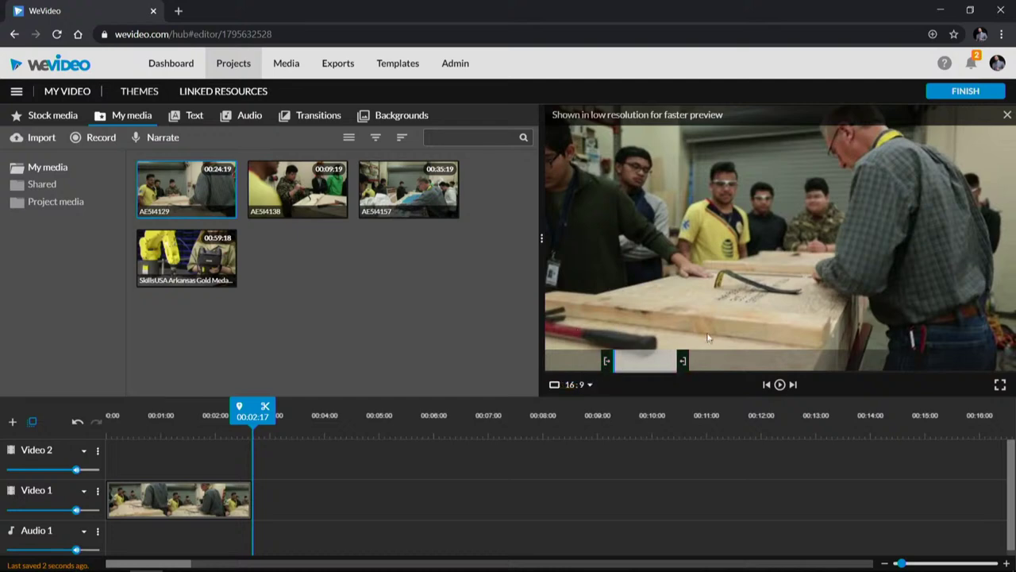
{"action": "left_click_drag", "start_coordinate": [205, 199], "coordinate": [223, 264]}
{"action": "left_click_drag", "start_coordinate": [125, 428], "coordinate": [237, 445]}
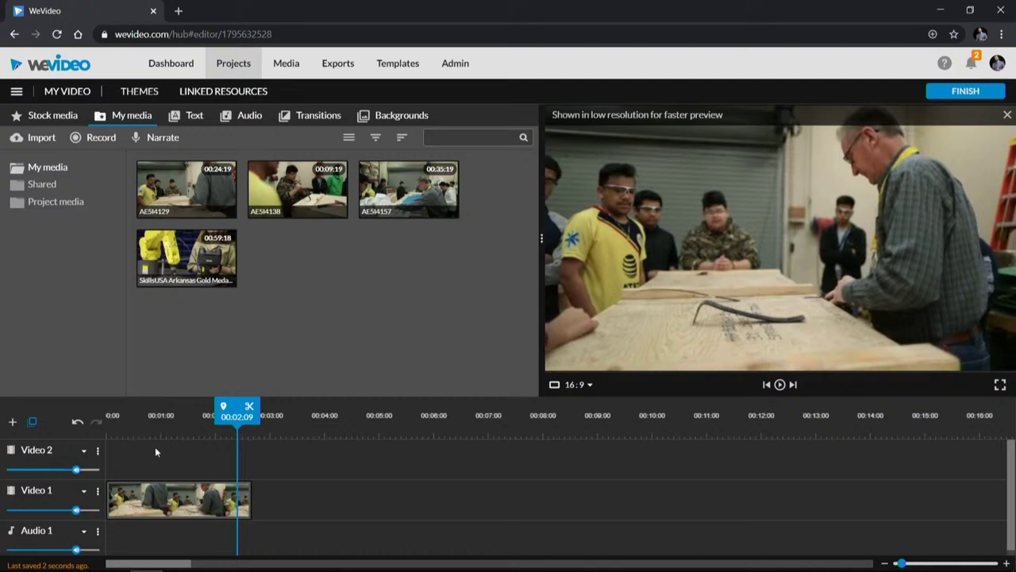
Step: Look through the Video 2 track options and the add-track dialog without changing anything
{"action": "left_click", "coordinate": [12, 449]}
{"action": "right_click", "coordinate": [56, 457]}
{"action": "left_click", "coordinate": [265, 488]}
{"action": "left_click", "coordinate": [97, 450]}
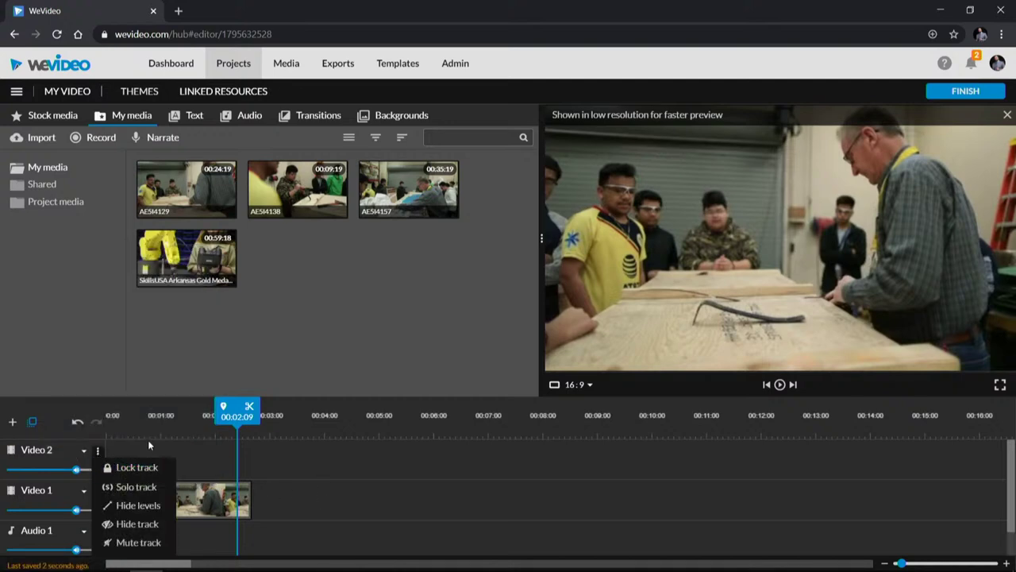
{"action": "left_click", "coordinate": [147, 440]}
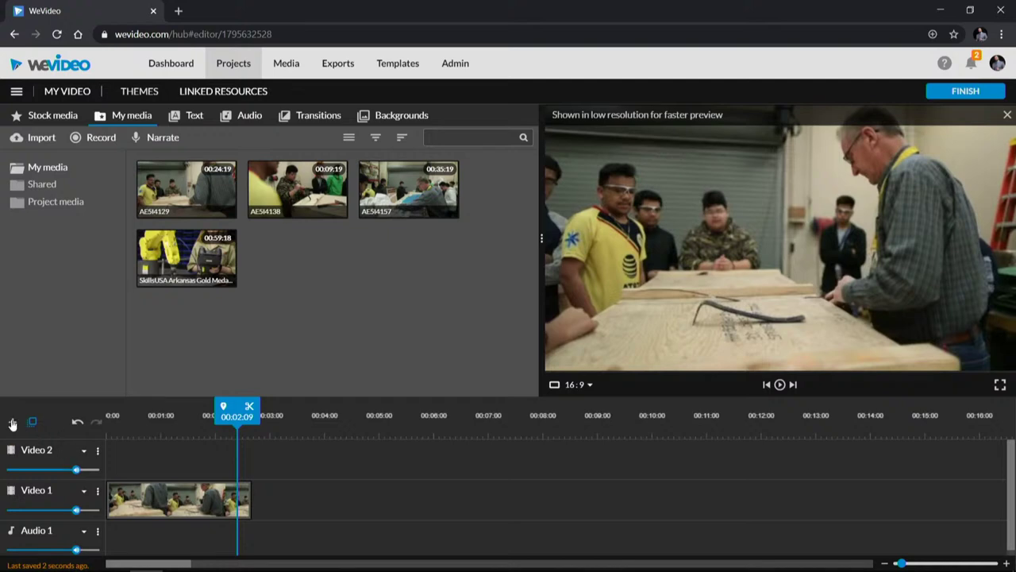
{"action": "left_click", "coordinate": [12, 424]}
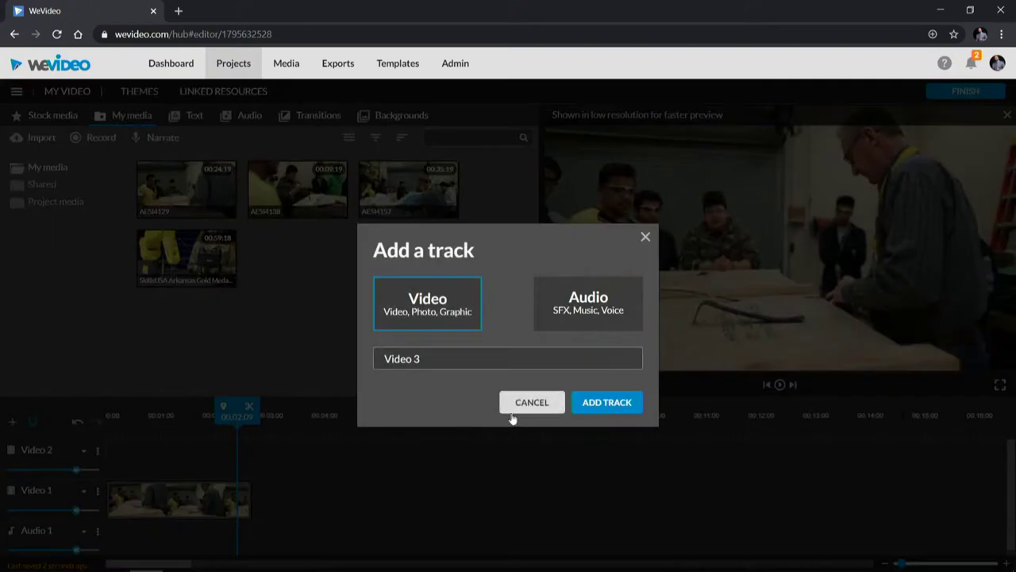
{"action": "left_click", "coordinate": [540, 409]}
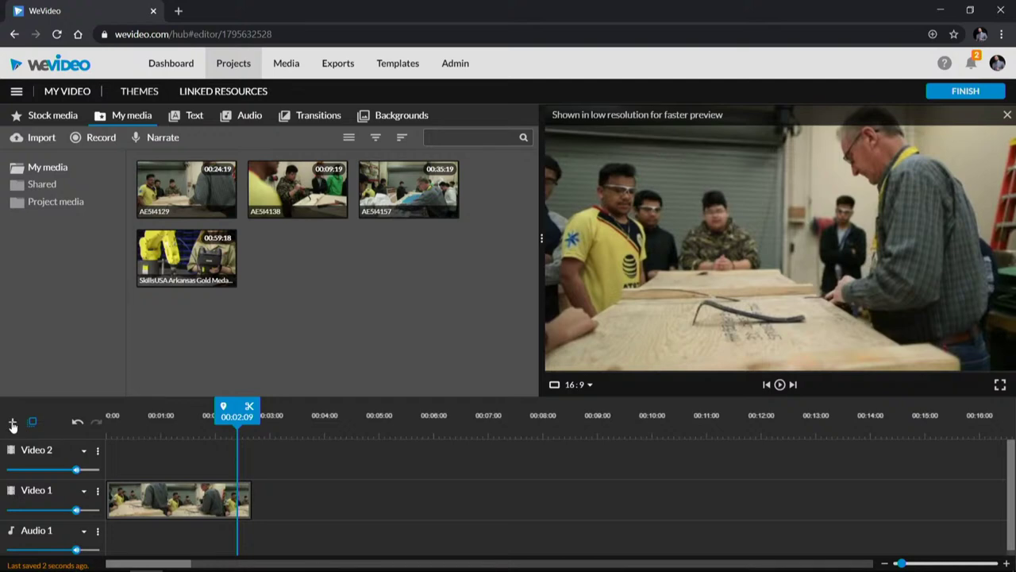
Step: Add a video track named Graphics, then undo and redo it to confirm
{"action": "left_click", "coordinate": [12, 423]}
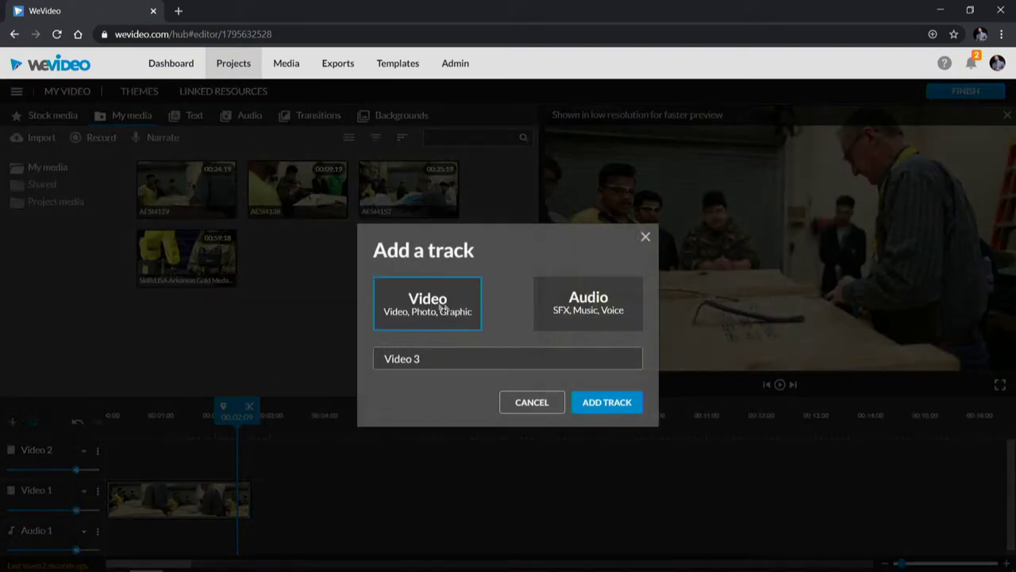
{"action": "left_click", "coordinate": [623, 299]}
{"action": "left_click", "coordinate": [426, 298]}
{"action": "left_click_drag", "start_coordinate": [431, 356], "coordinate": [356, 352]}
{"action": "type", "text": "Graphics"}
{"action": "key", "text": "Return"}
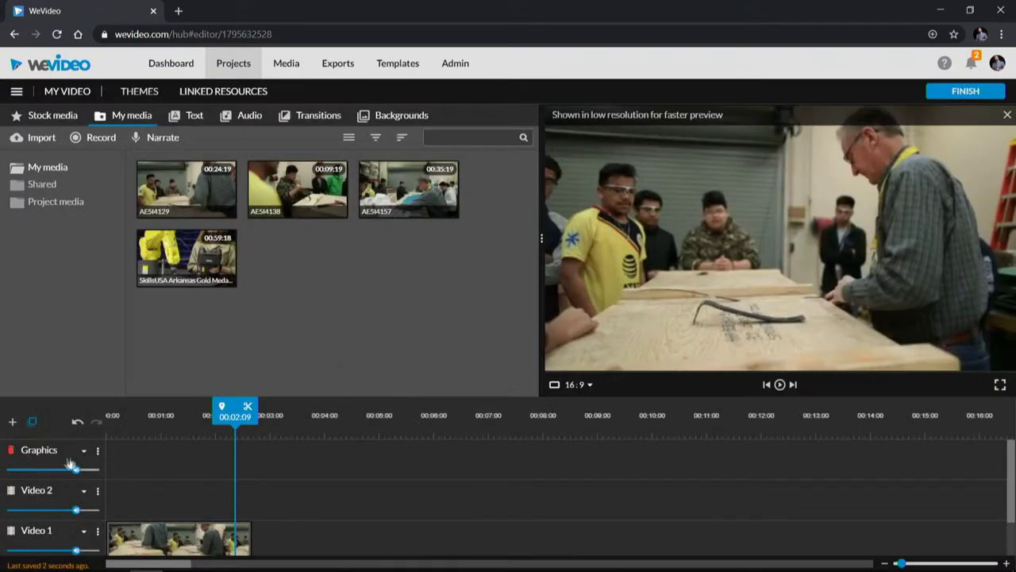
{"action": "left_click_drag", "start_coordinate": [165, 424], "coordinate": [203, 429]}
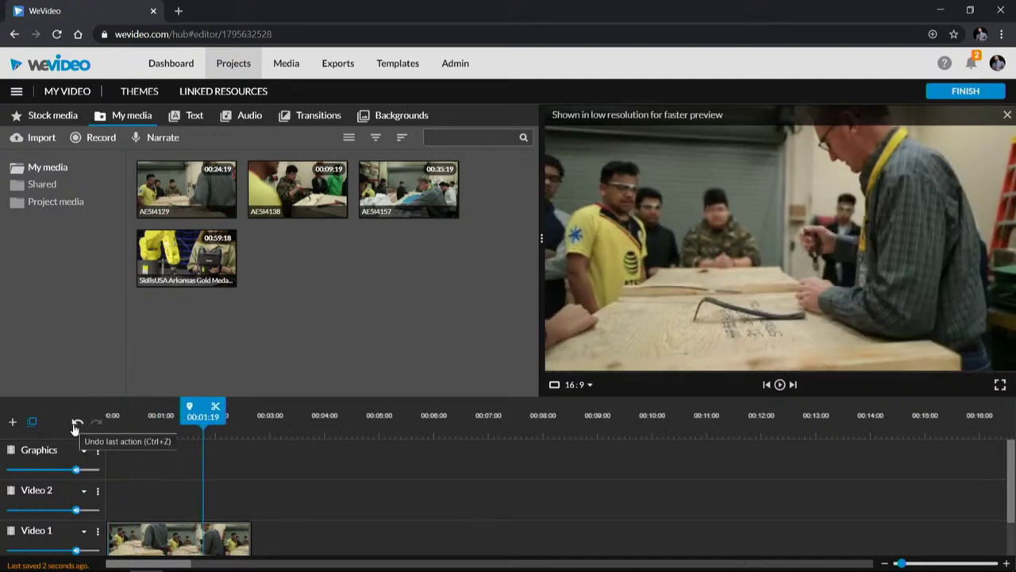
{"action": "left_click", "coordinate": [76, 424]}
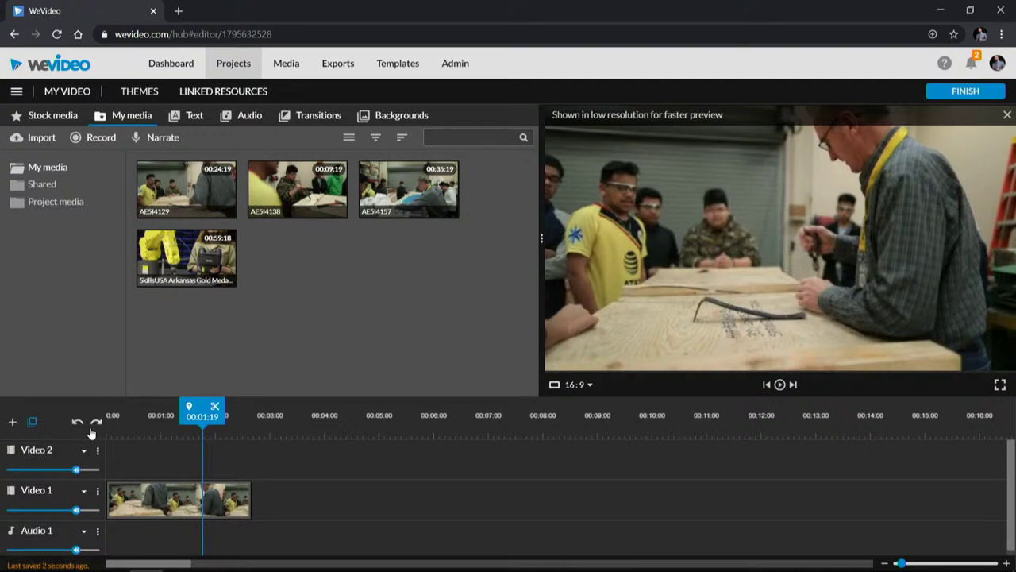
{"action": "left_click", "coordinate": [96, 423]}
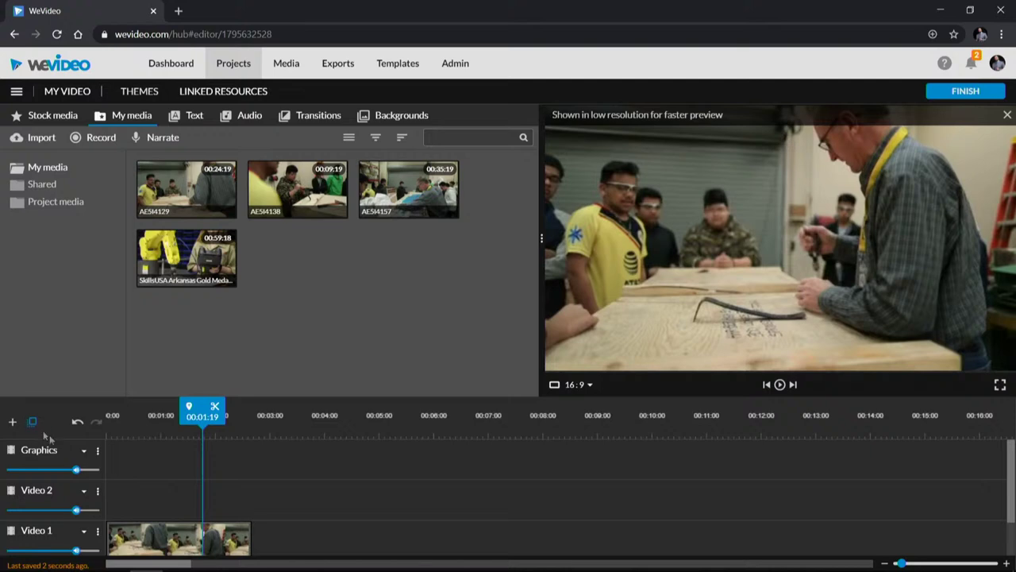
Step: Preview the SkillsUSA Arkansas clip and set in and out points for a short excerpt
{"action": "left_click", "coordinate": [85, 494]}
{"action": "left_click_drag", "start_coordinate": [541, 354], "coordinate": [585, 352]}
{"action": "left_click", "coordinate": [526, 197]}
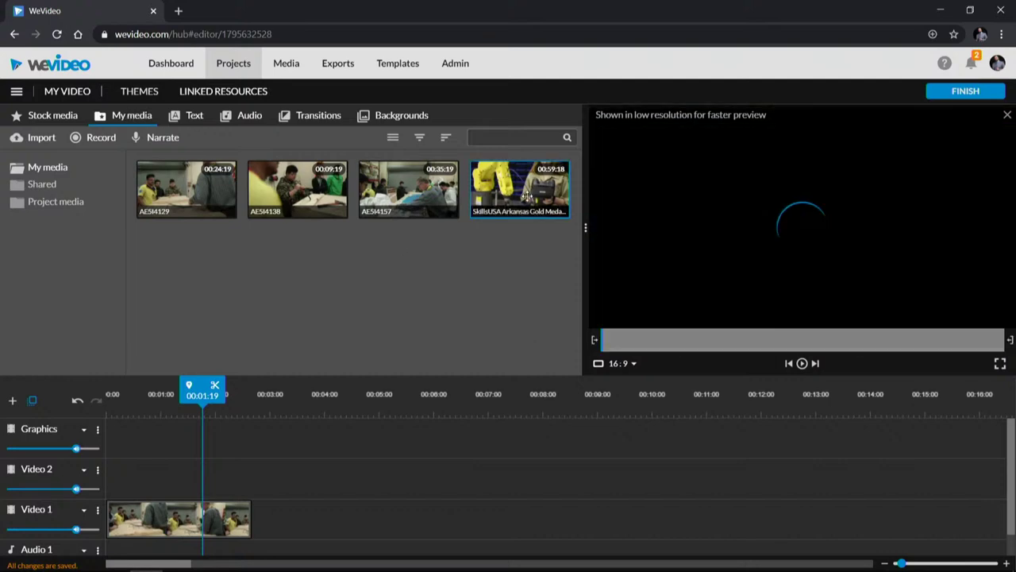
{"action": "left_click_drag", "start_coordinate": [611, 338], "coordinate": [747, 350]}
{"action": "left_click_drag", "start_coordinate": [595, 340], "coordinate": [746, 348]}
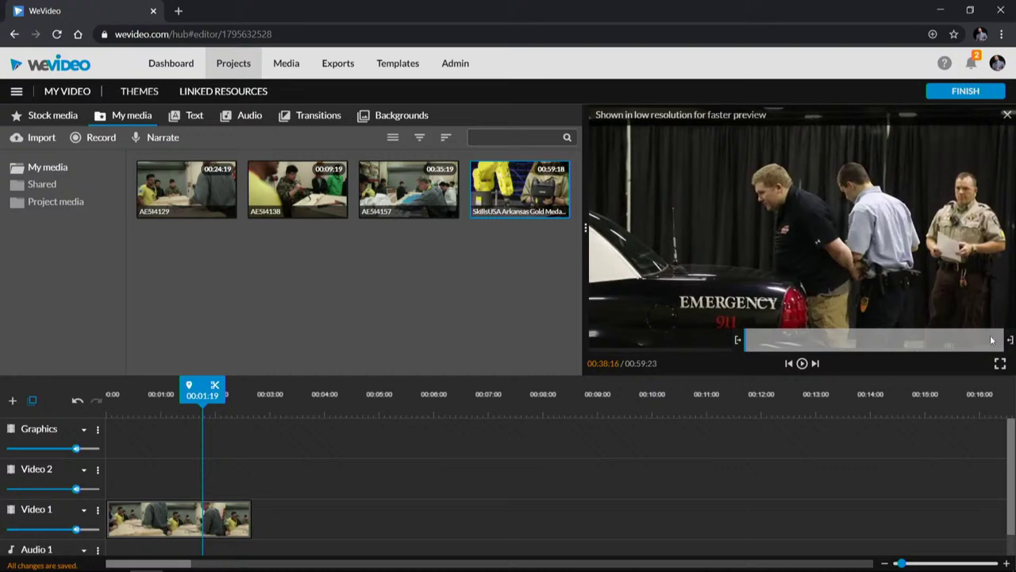
{"action": "left_click_drag", "start_coordinate": [1010, 340], "coordinate": [771, 340]}
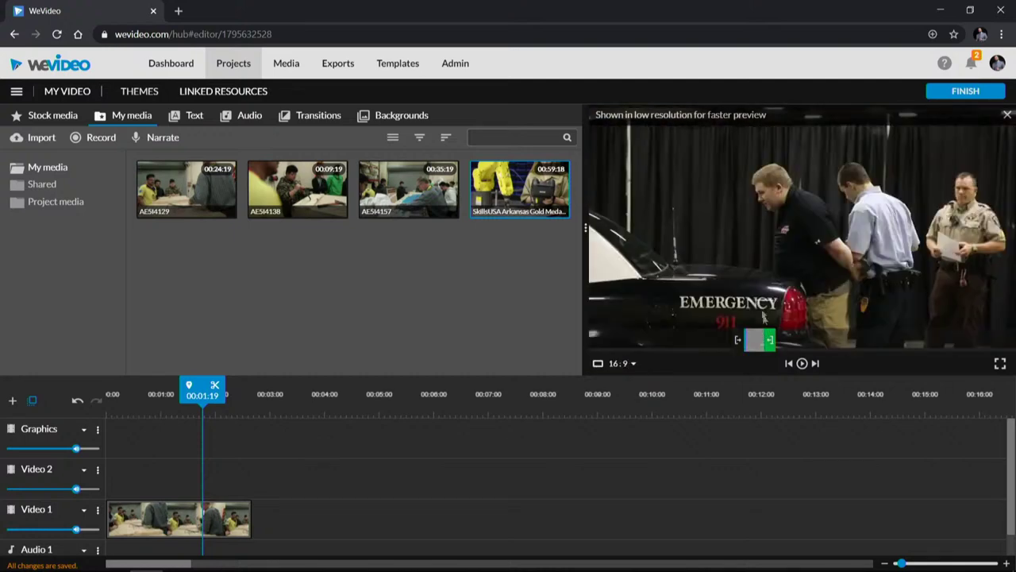
Step: Place the excerpt after the first clip on Video 1 and play from the start
{"action": "left_click_drag", "start_coordinate": [520, 198], "coordinate": [282, 516]}
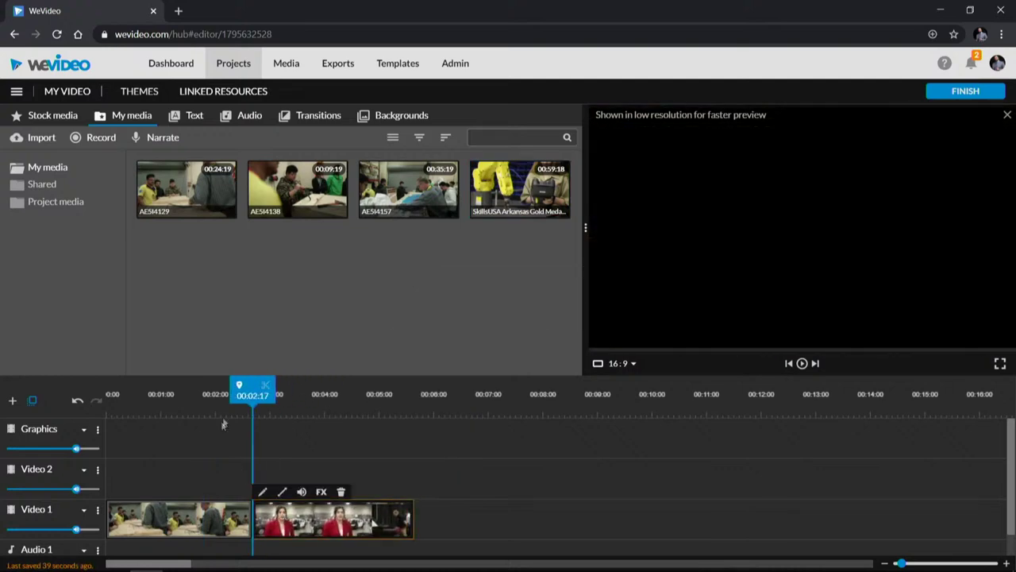
{"action": "left_click_drag", "start_coordinate": [218, 399], "coordinate": [54, 414]}
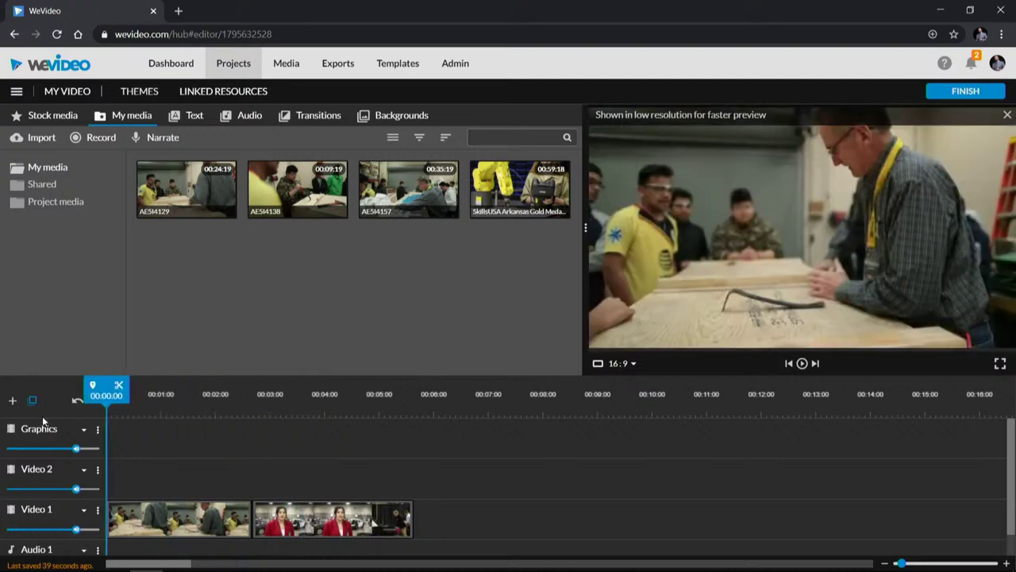
{"action": "key", "text": "space"}
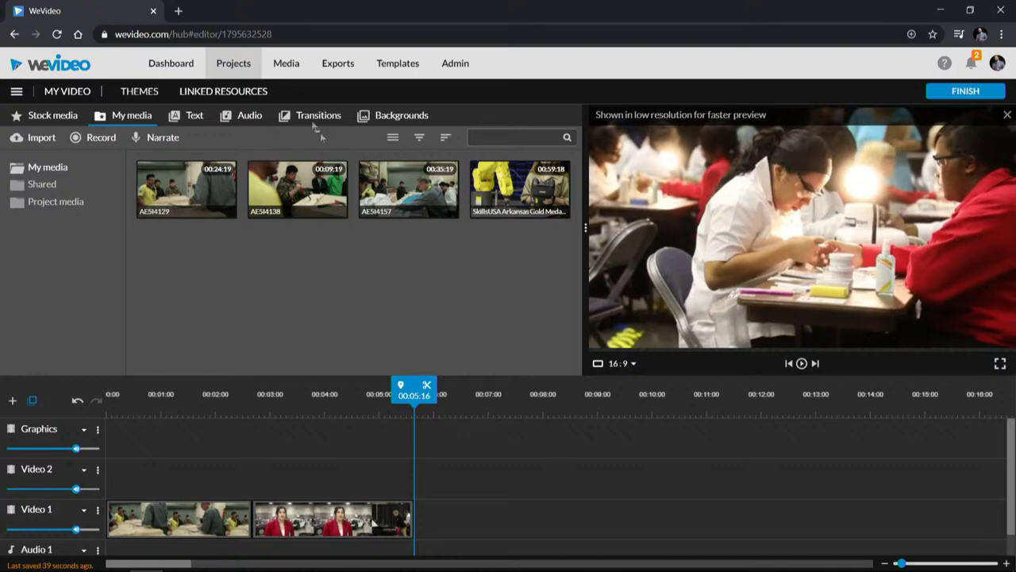
{"action": "left_click", "coordinate": [248, 116]}
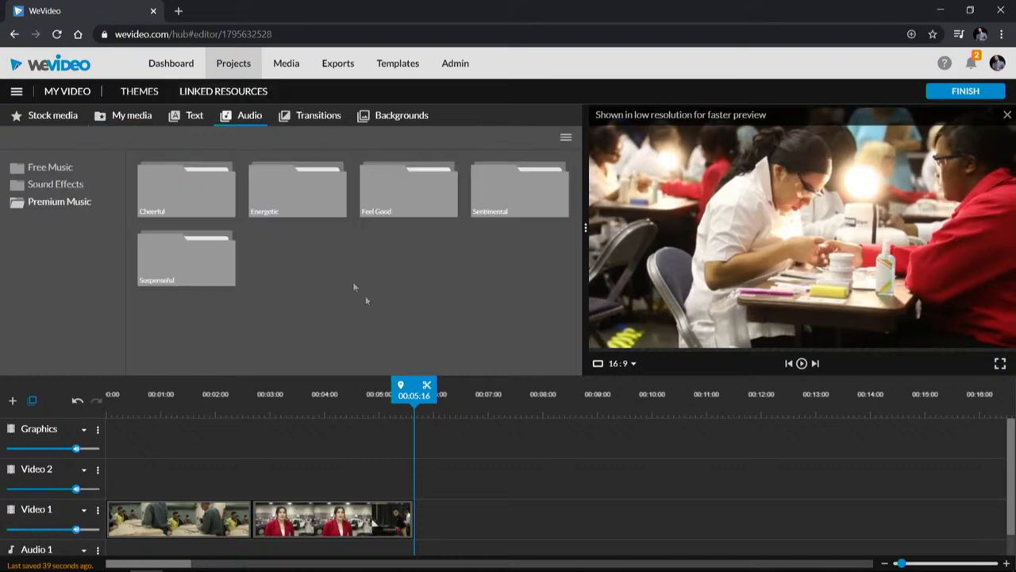
Step: Preview Clear Inspiration in Free Music and drop it onto the timeline as background music
{"action": "left_click_drag", "start_coordinate": [415, 393], "coordinate": [192, 393]}
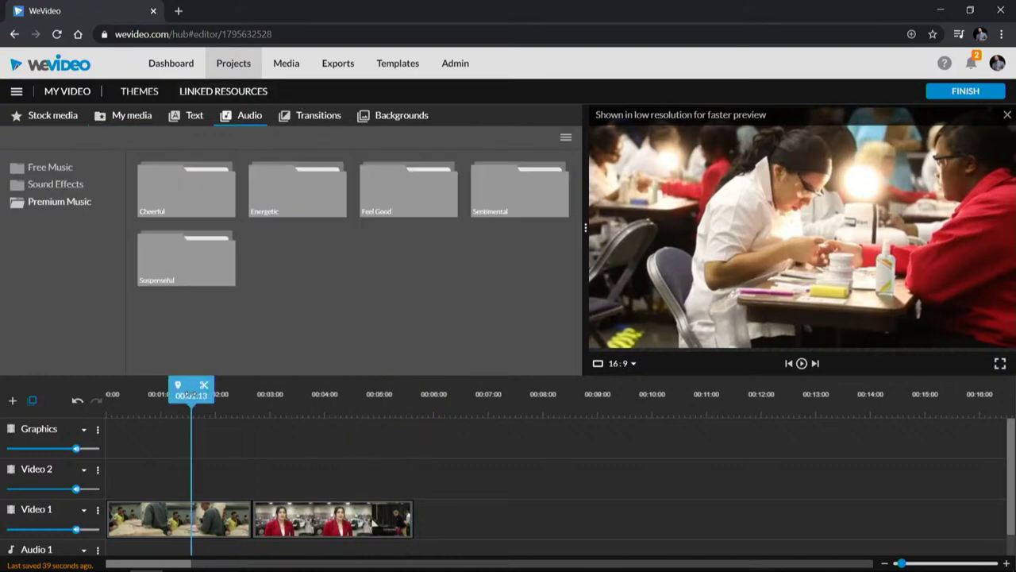
{"action": "left_click", "coordinate": [35, 173]}
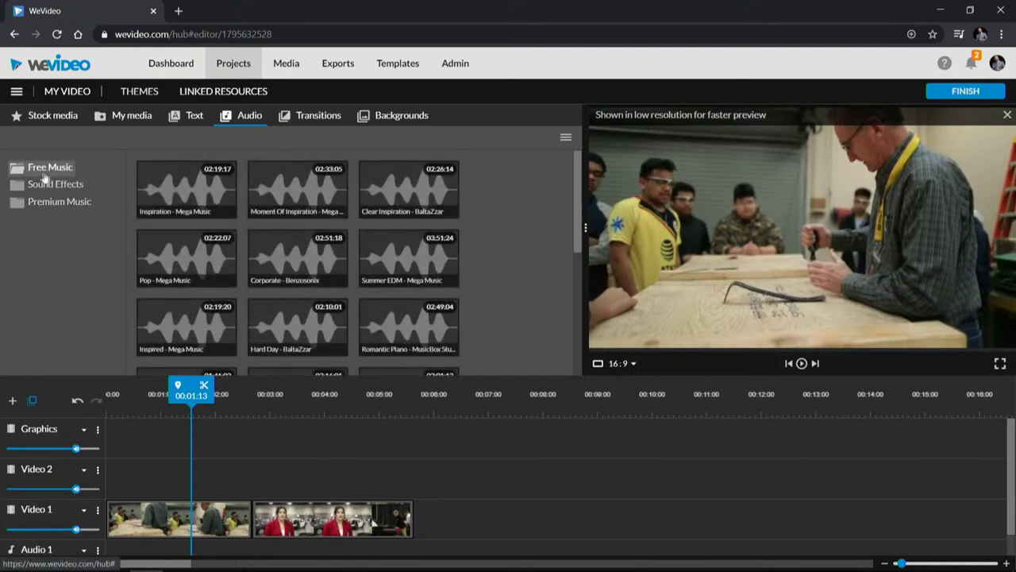
{"action": "left_click", "coordinate": [395, 192]}
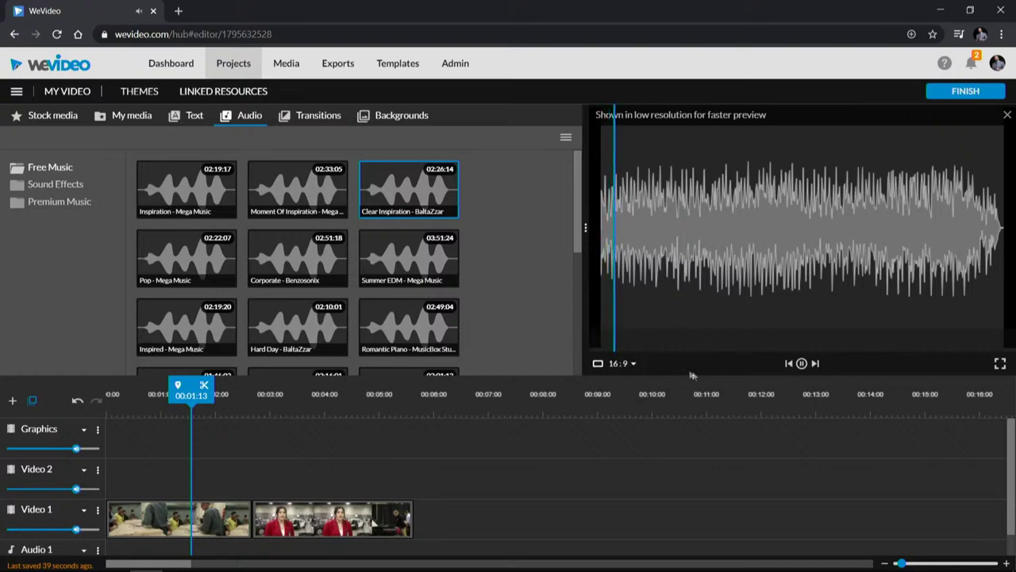
{"action": "left_click", "coordinate": [801, 363]}
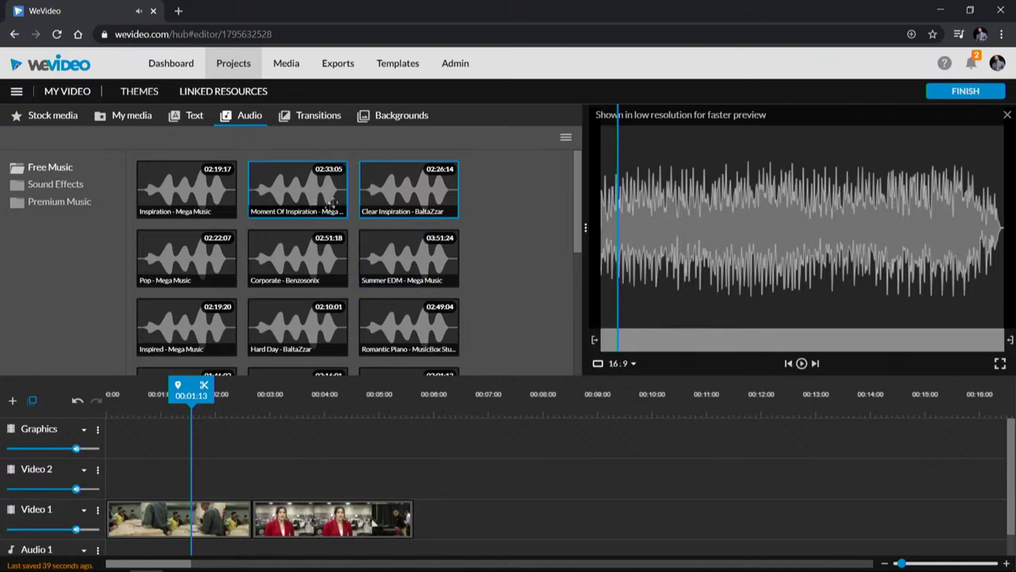
{"action": "left_click_drag", "start_coordinate": [418, 196], "coordinate": [123, 533]}
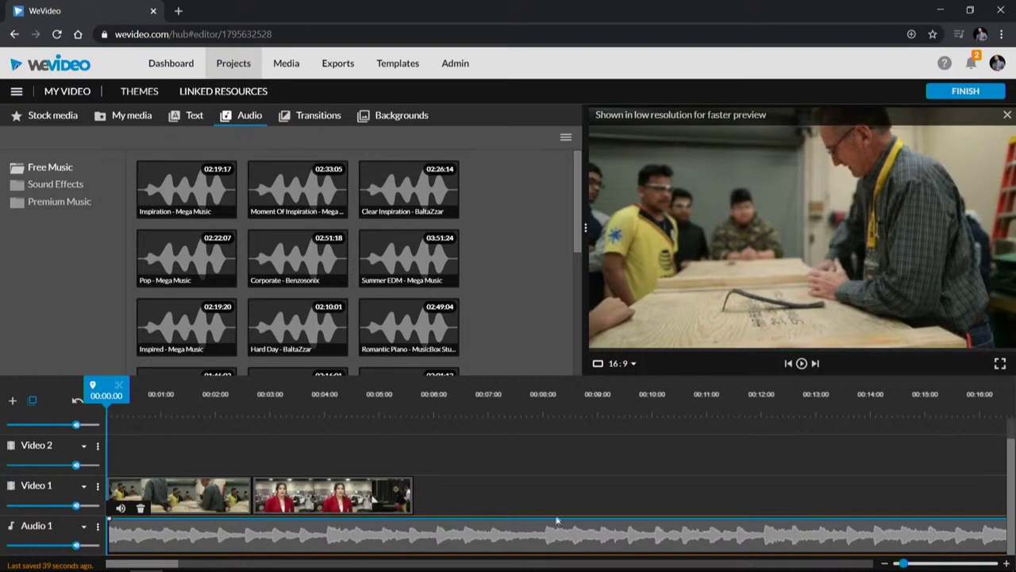
Step: Trim the music's end to match the video clips and play the project from the start
{"action": "left_click_drag", "start_coordinate": [897, 563], "coordinate": [890, 563]}
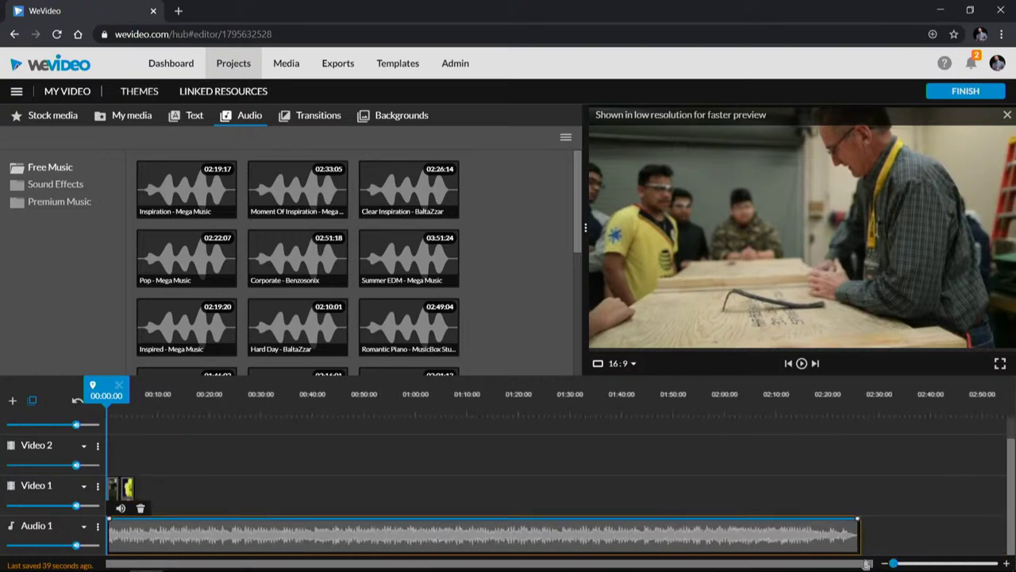
{"action": "left_click_drag", "start_coordinate": [857, 532], "coordinate": [135, 508]}
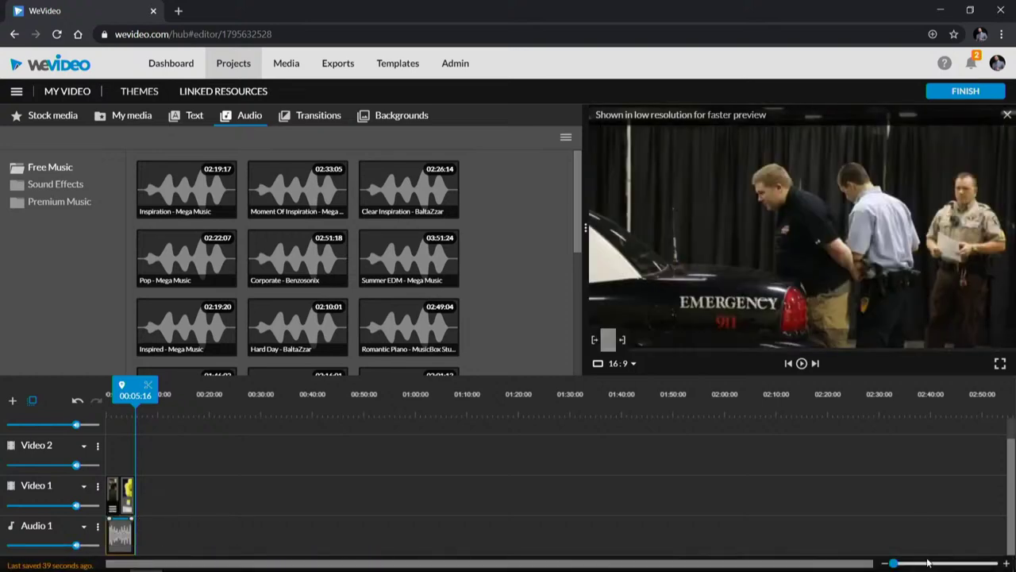
{"action": "left_click_drag", "start_coordinate": [893, 563], "coordinate": [903, 563]}
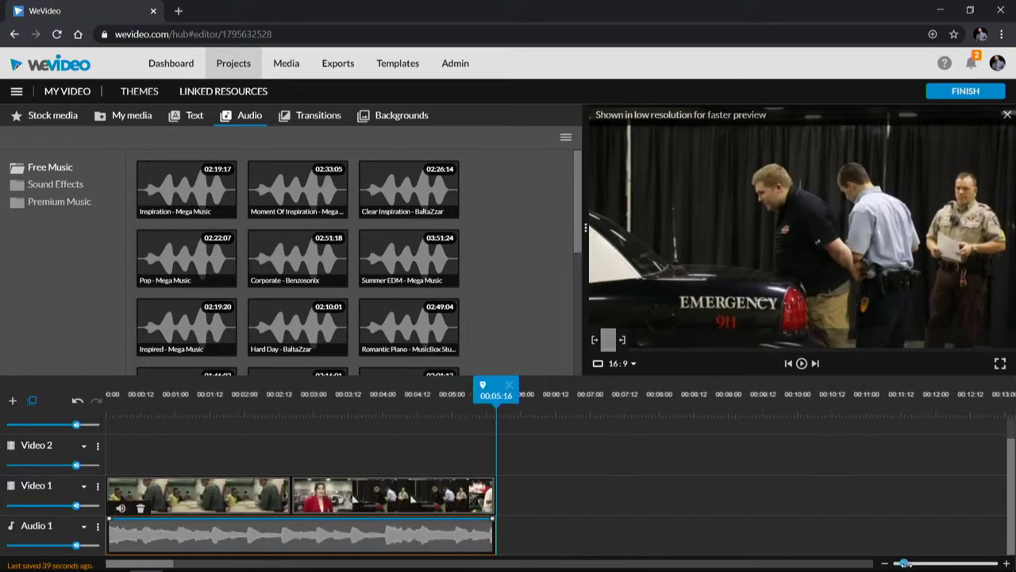
{"action": "left_click", "coordinate": [216, 426]}
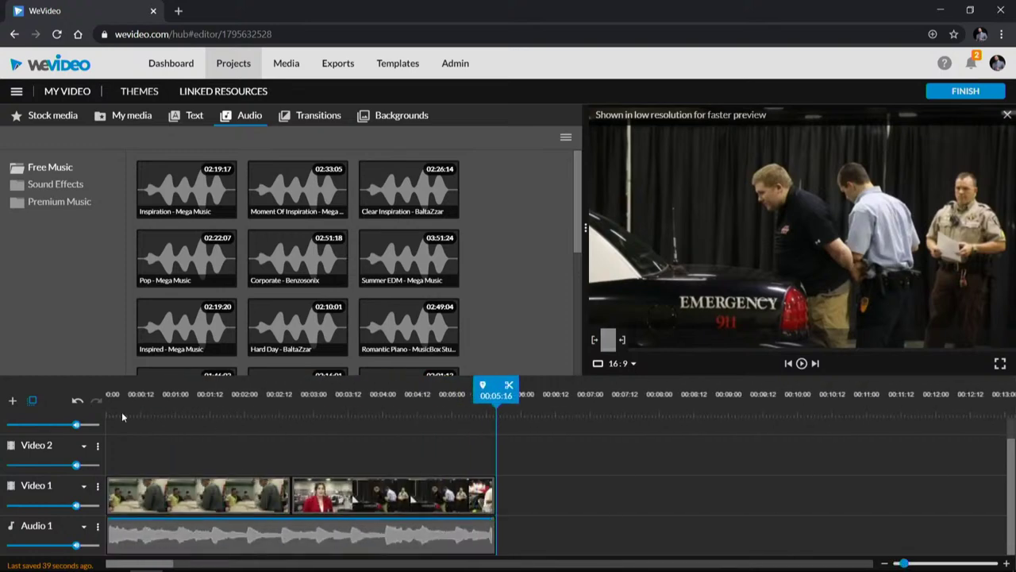
{"action": "left_click_drag", "start_coordinate": [492, 389], "coordinate": [20, 382]}
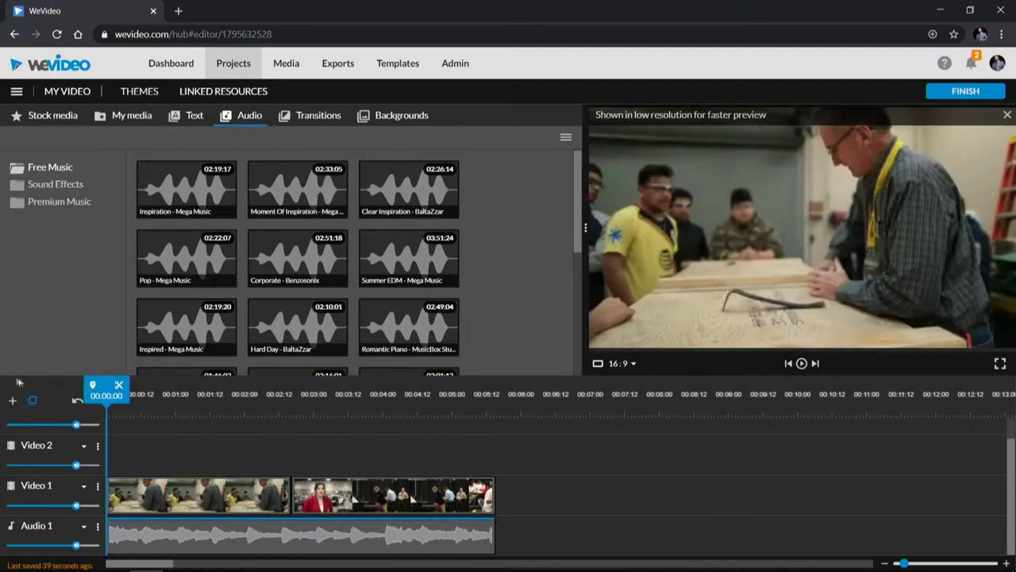
{"action": "key", "text": "space"}
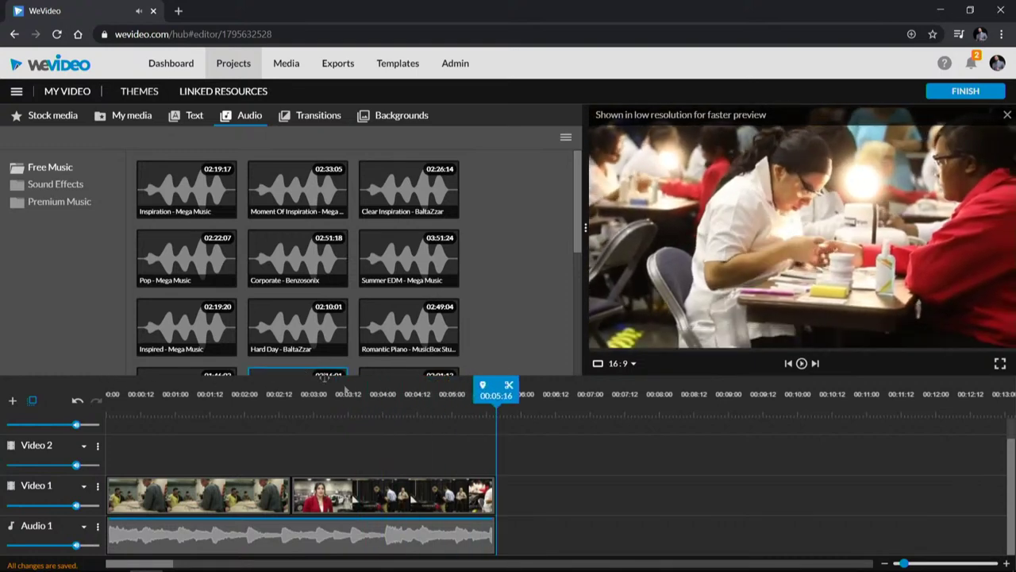
{"action": "left_click_drag", "start_coordinate": [496, 389], "coordinate": [50, 389]}
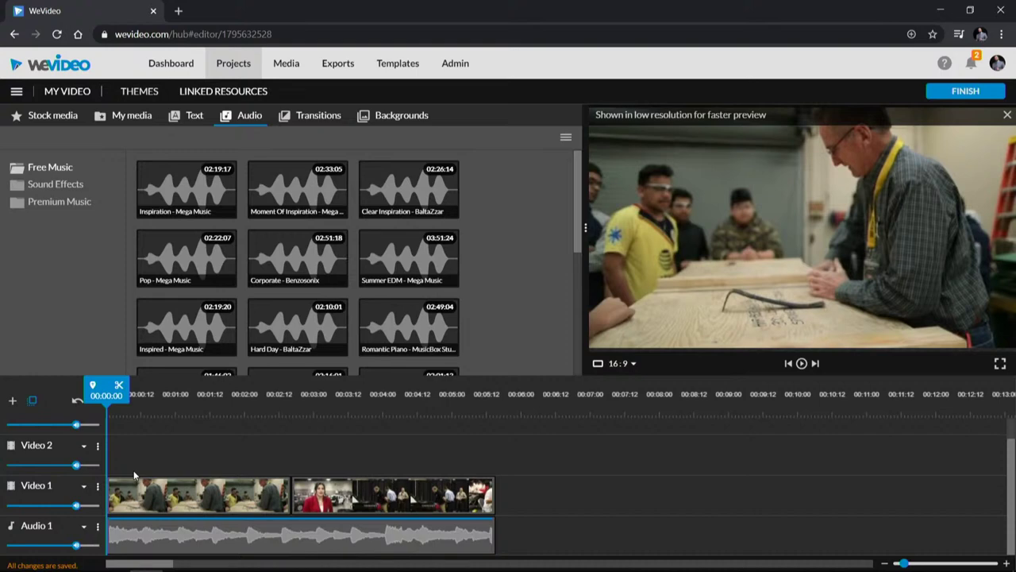
{"action": "left_click", "coordinate": [309, 116]}
Step: Add a Cross fade at the start and a Cross blur at the end of Video 1, then preview
{"action": "left_click_drag", "start_coordinate": [179, 194], "coordinate": [118, 498]}
{"action": "key", "text": "space"}
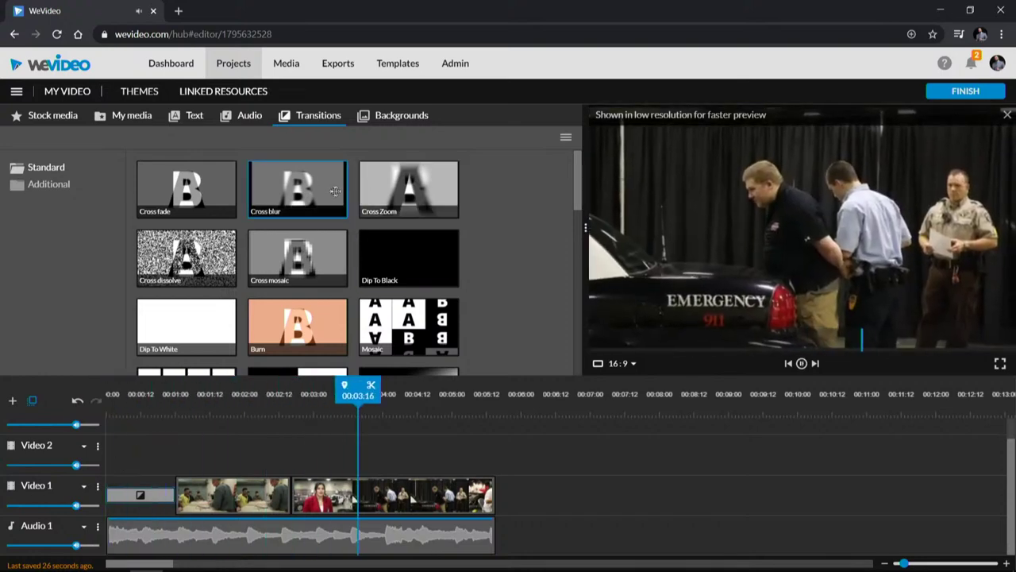
{"action": "left_click_drag", "start_coordinate": [315, 193], "coordinate": [488, 513]}
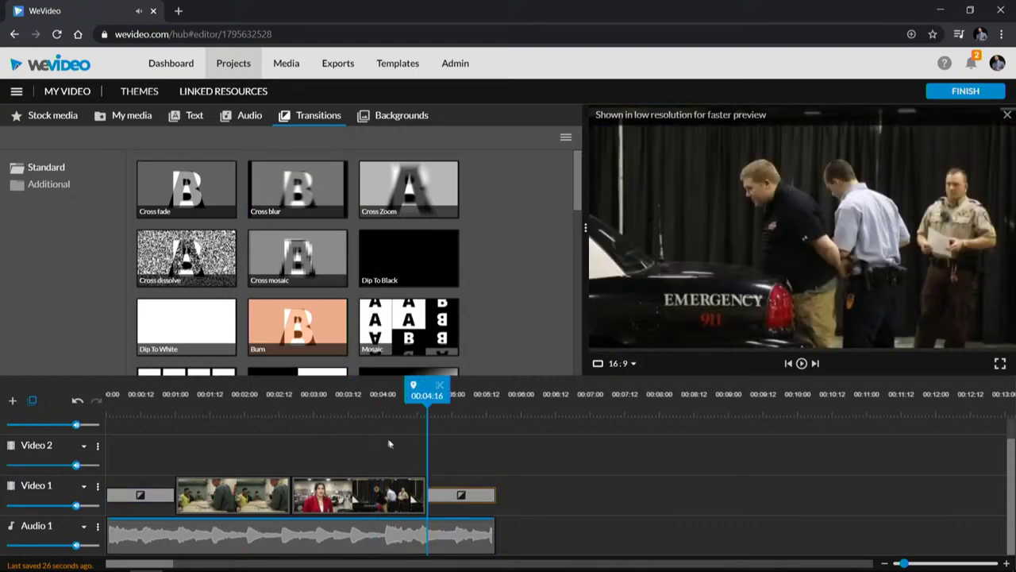
{"action": "left_click", "coordinate": [324, 405]}
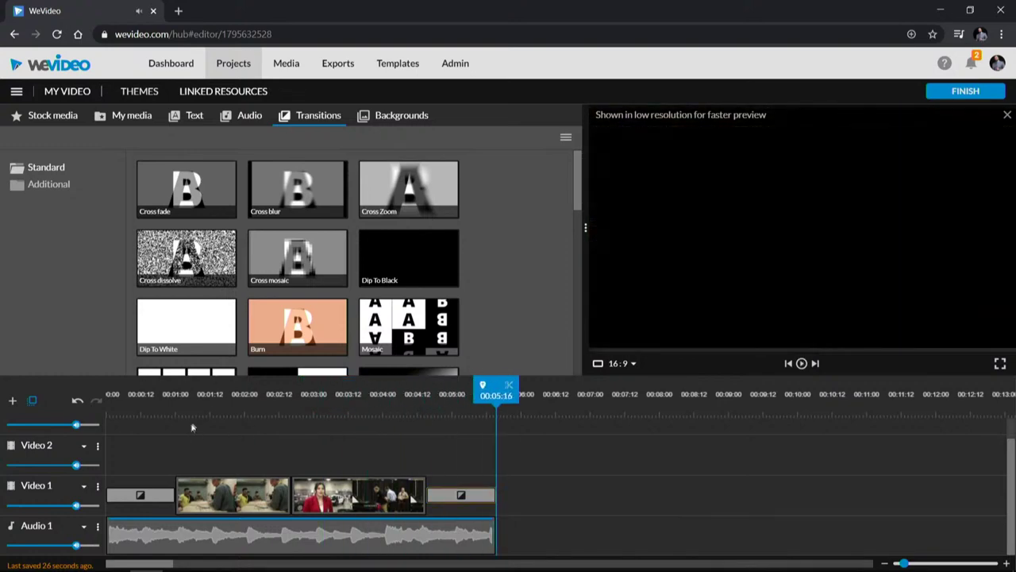
{"action": "left_click", "coordinate": [237, 411]}
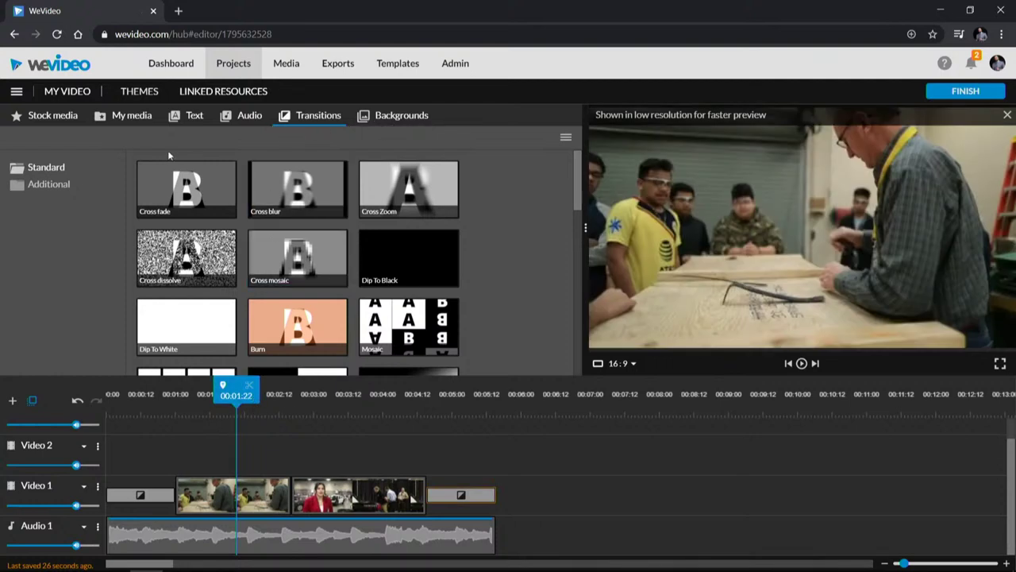
{"action": "left_click", "coordinate": [193, 119]}
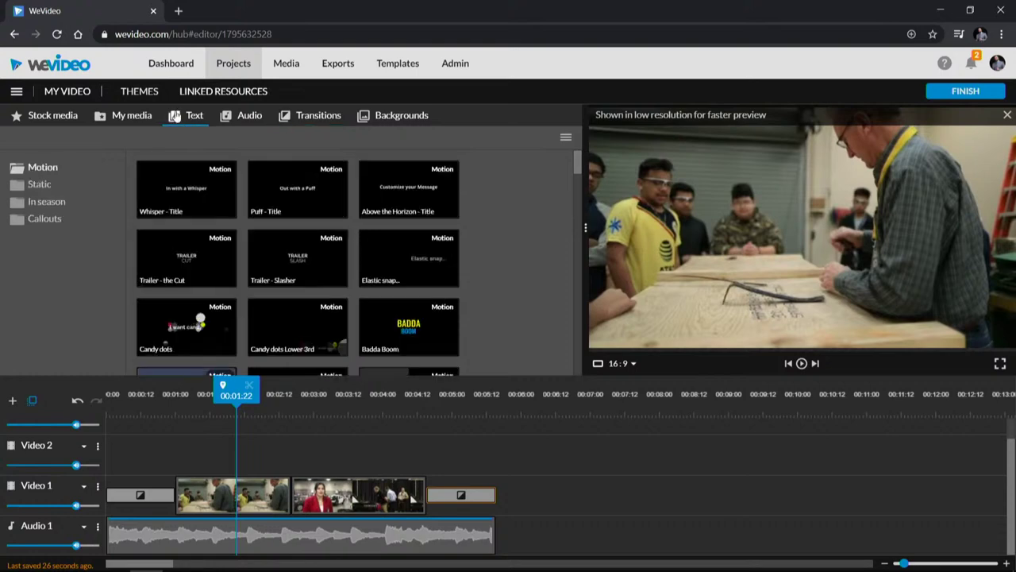
Step: Place the In season 'Graduation day transparent' title on Video 2 and play it back
{"action": "left_click", "coordinate": [46, 201]}
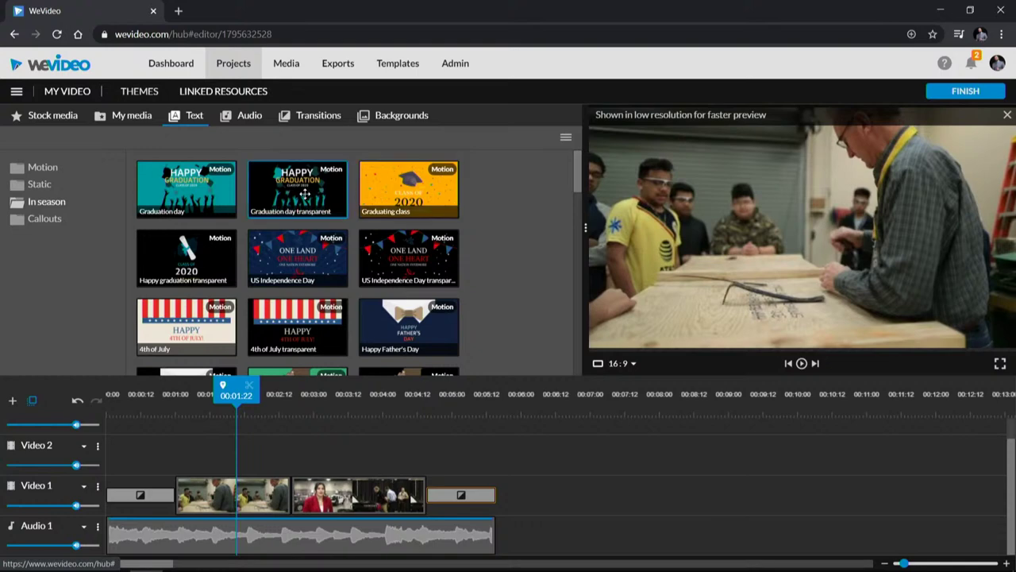
{"action": "left_click_drag", "start_coordinate": [304, 193], "coordinate": [110, 460]}
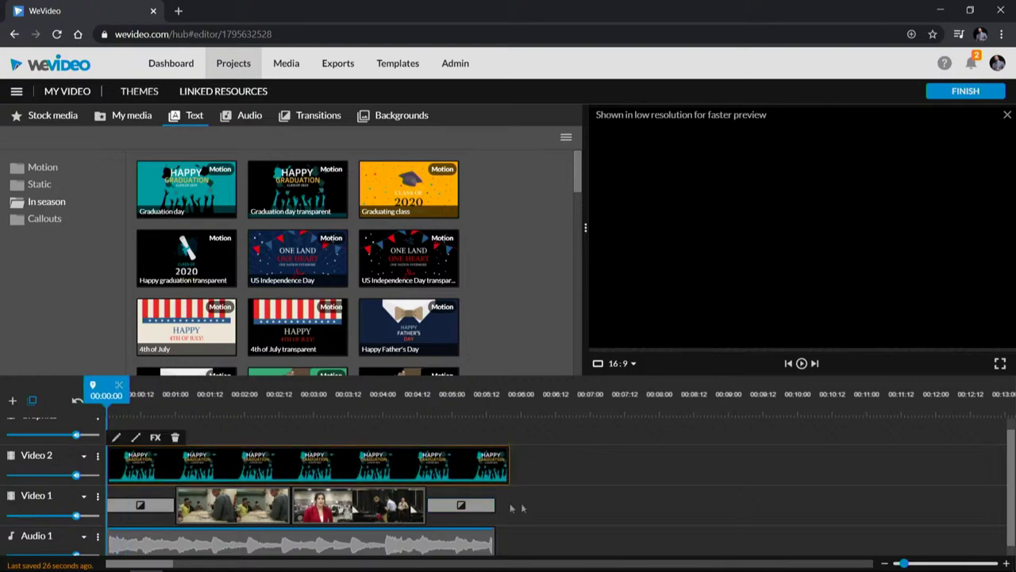
{"action": "key", "text": "space"}
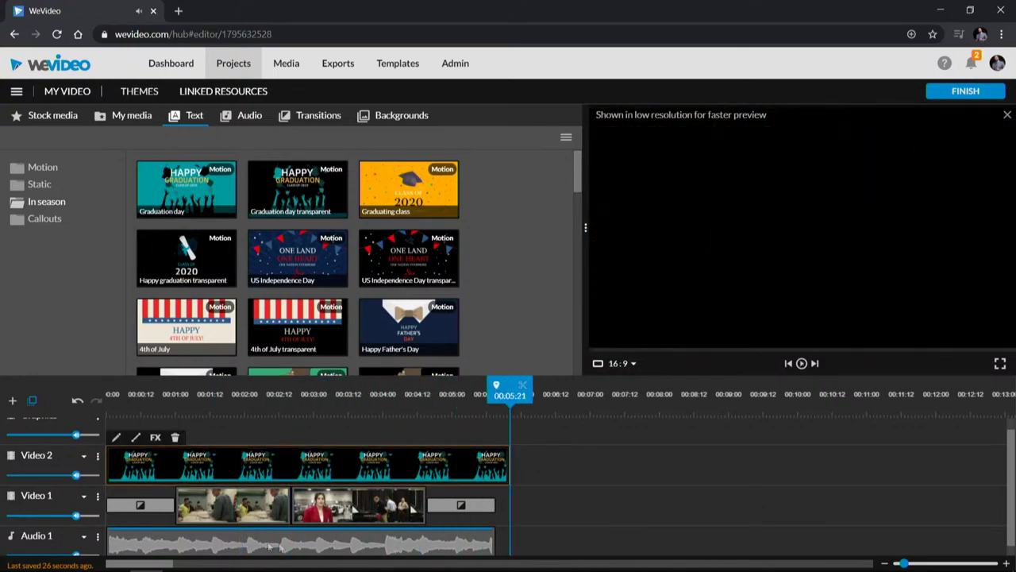
{"action": "left_click_drag", "start_coordinate": [254, 411], "coordinate": [454, 395]}
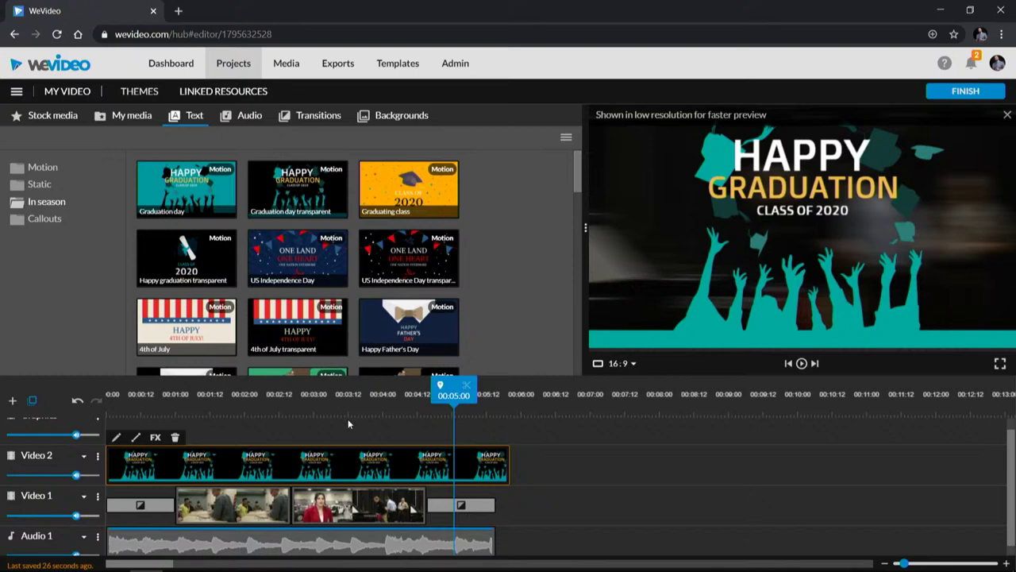
{"action": "double_click", "coordinate": [344, 466]}
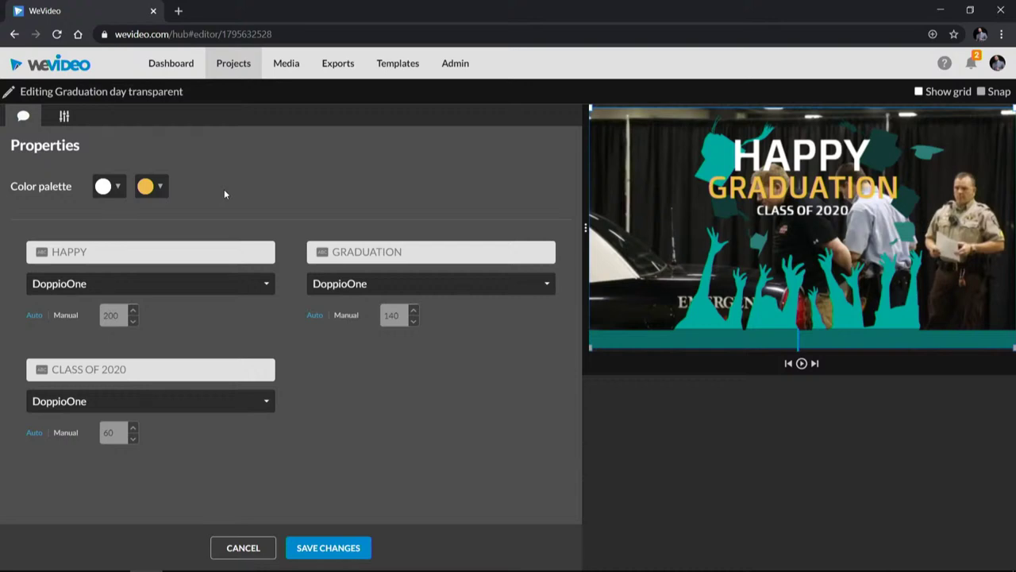
Step: Make the title's accent colour red and replace HAPPY with a possessive name
{"action": "left_click", "coordinate": [152, 187]}
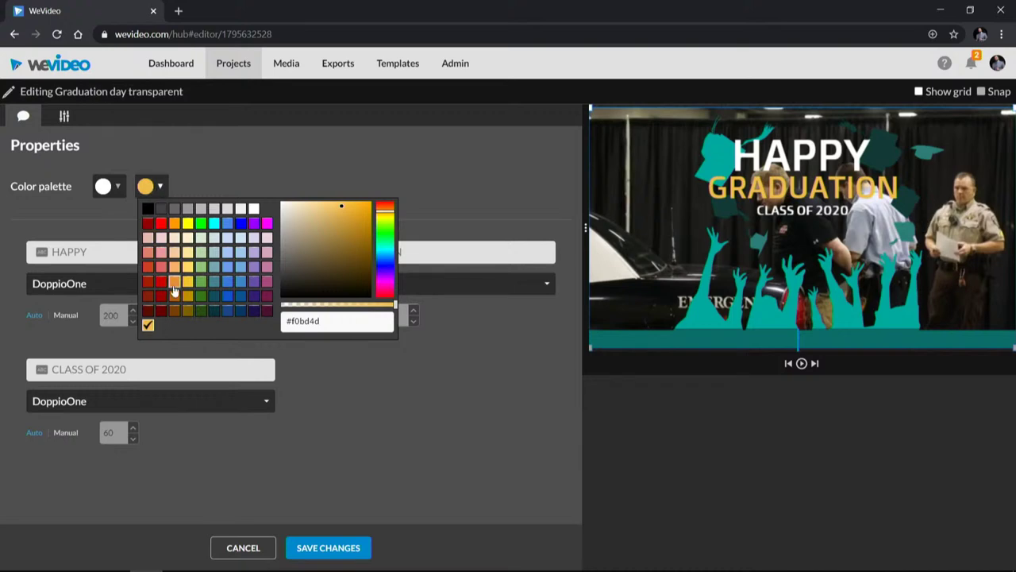
{"action": "left_click", "coordinate": [159, 224]}
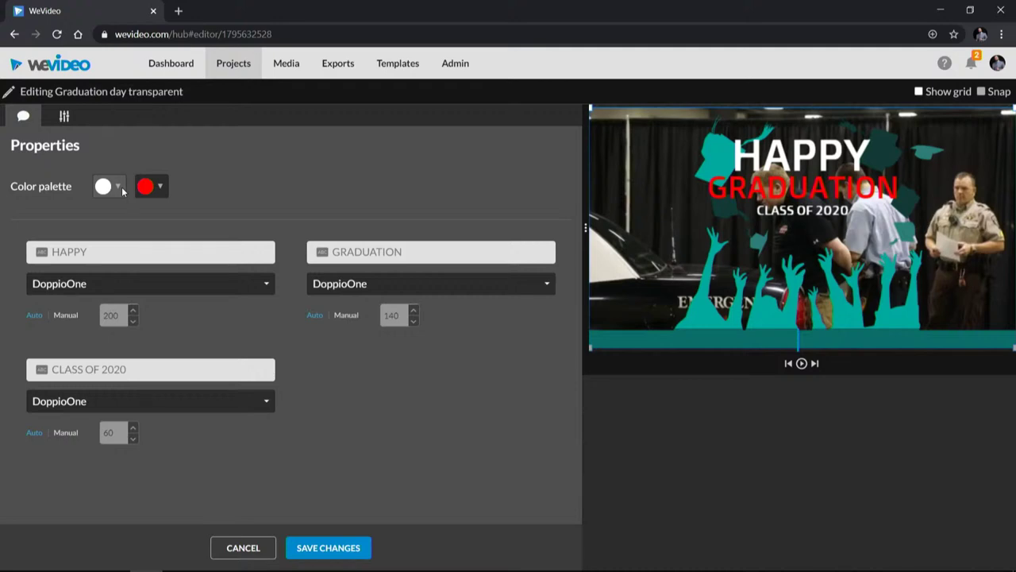
{"action": "left_click_drag", "start_coordinate": [100, 250], "coordinate": [26, 247]}
{"action": "key", "text": "BackSpace"}
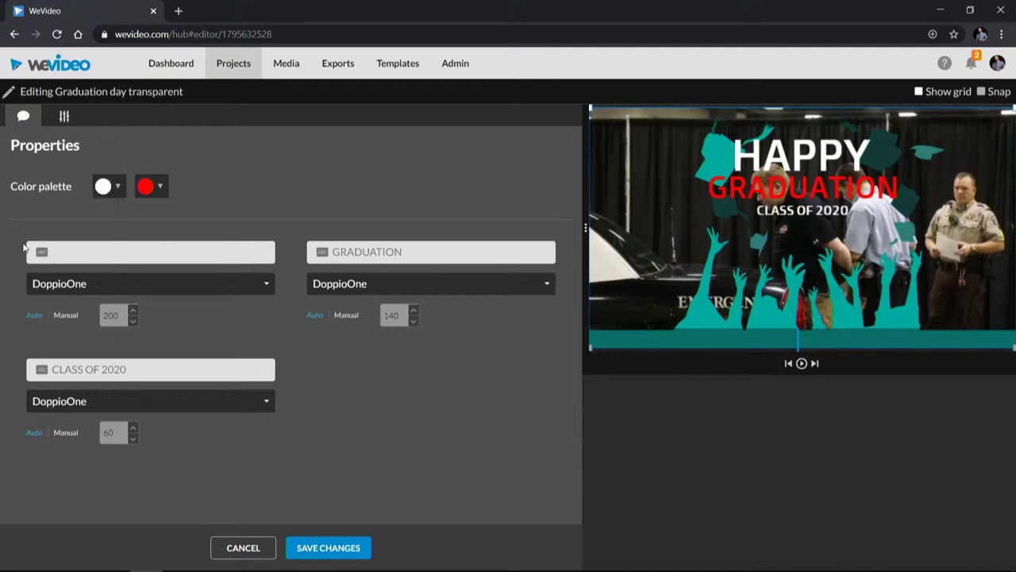
{"action": "type", "text": "Sherman"}
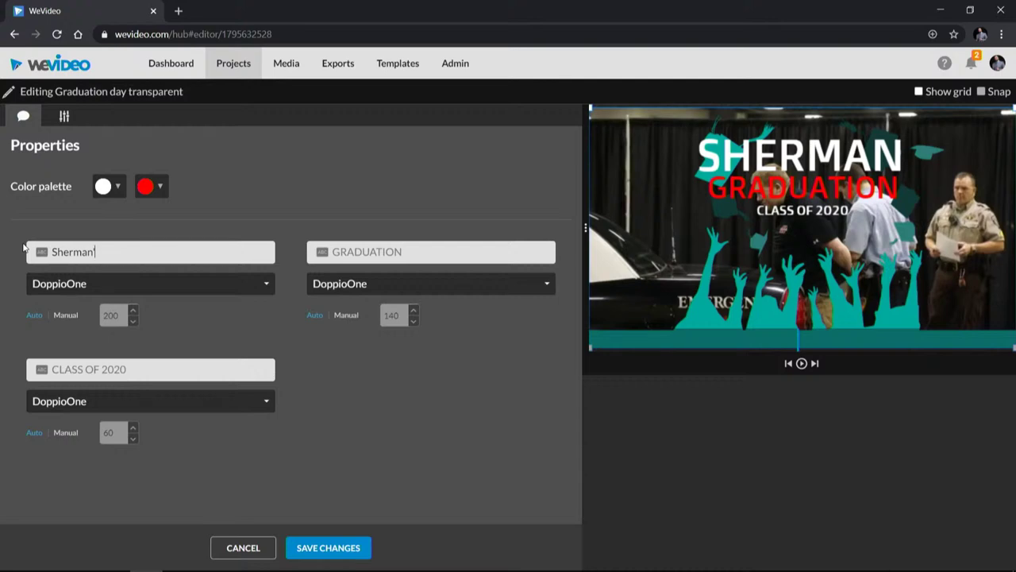
{"action": "type", "text": "'s"}
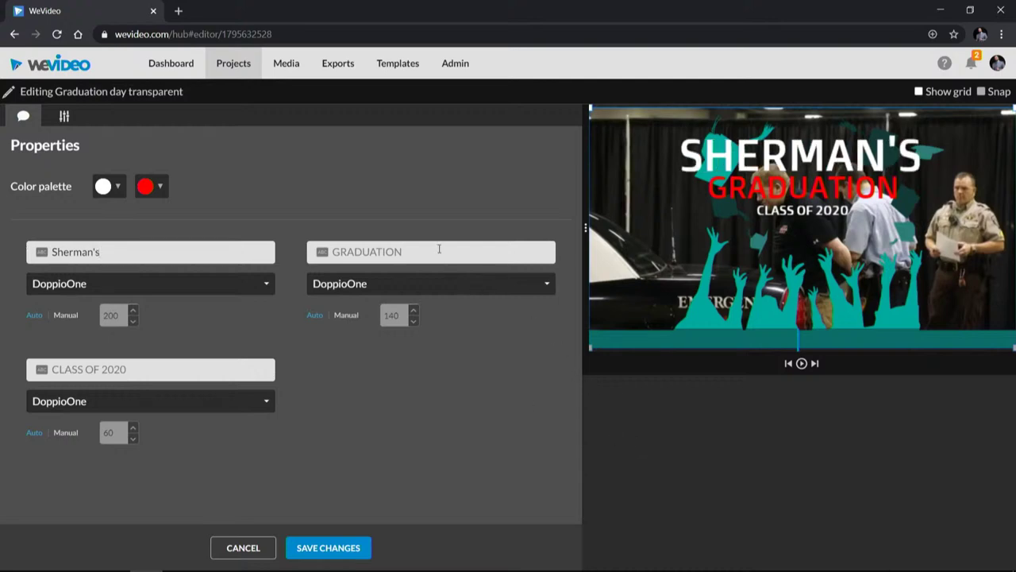
Step: Change the other lines to 'INCREDIBLE video' and 'seriously', then save the title
{"action": "left_click", "coordinate": [439, 248]}
{"action": "type", "text": "INCREDIBLE video"}
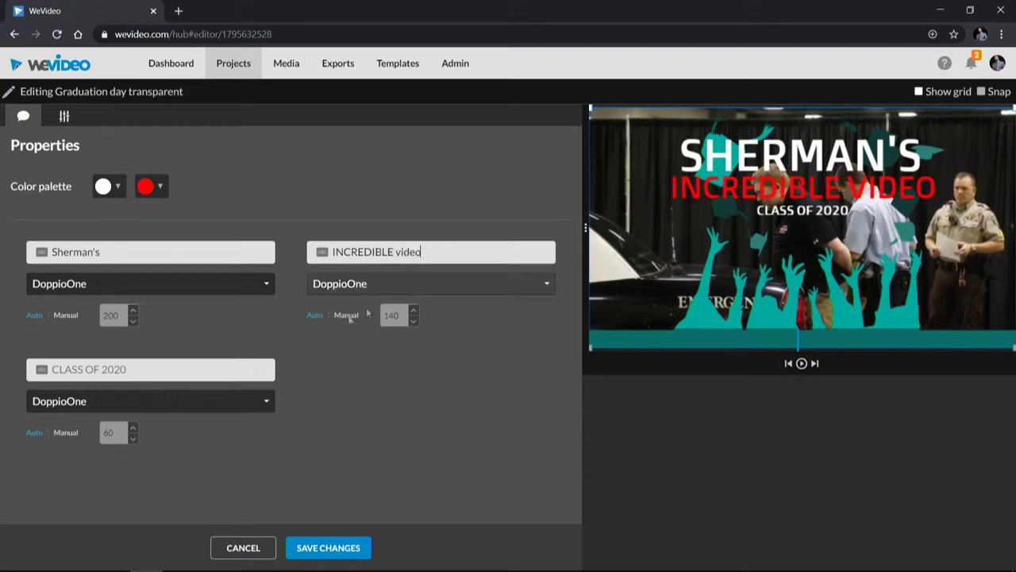
{"action": "left_click", "coordinate": [192, 372]}
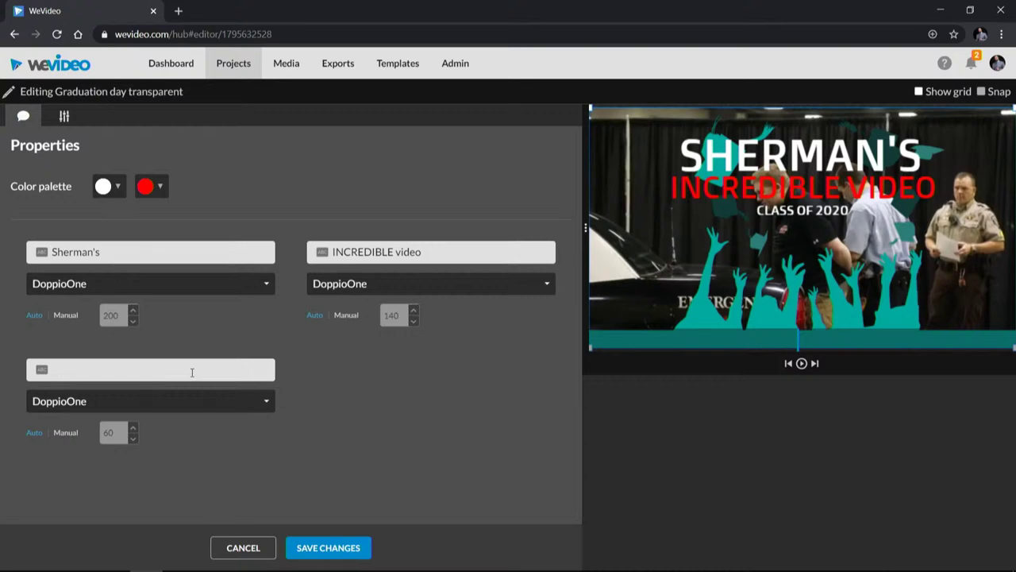
{"action": "type", "text": "seriously...."}
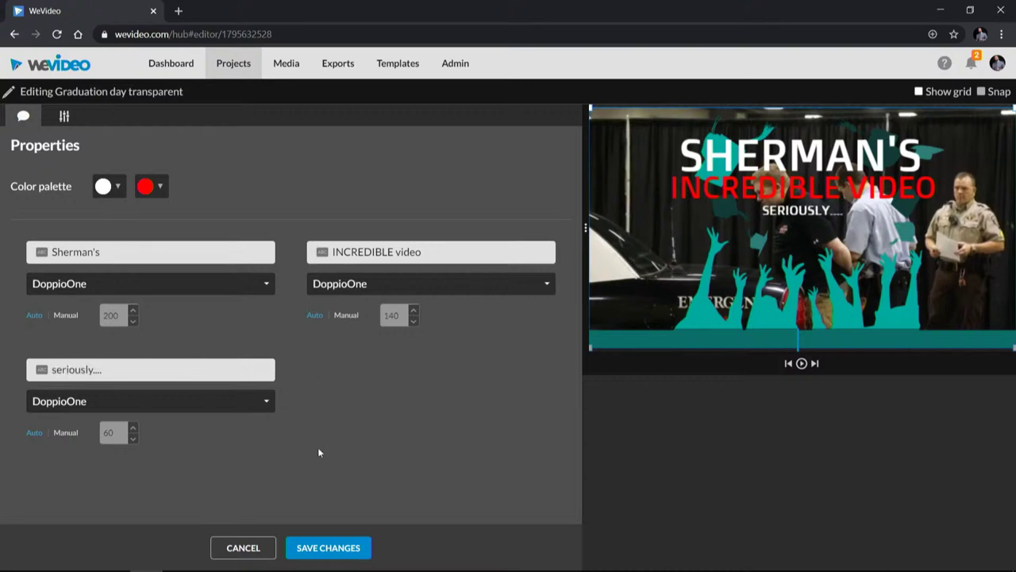
{"action": "left_click", "coordinate": [329, 549]}
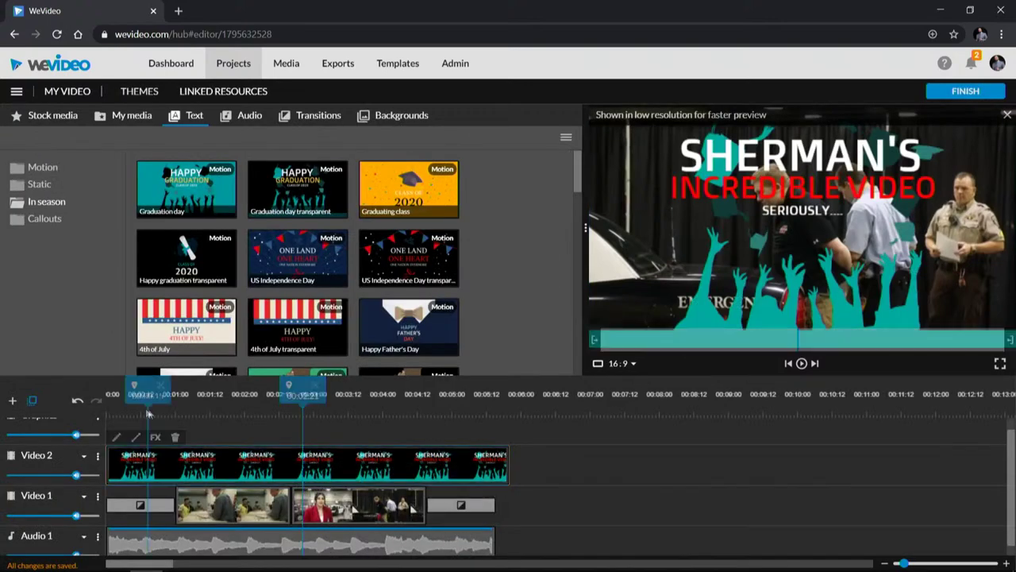
{"action": "key", "text": "space"}
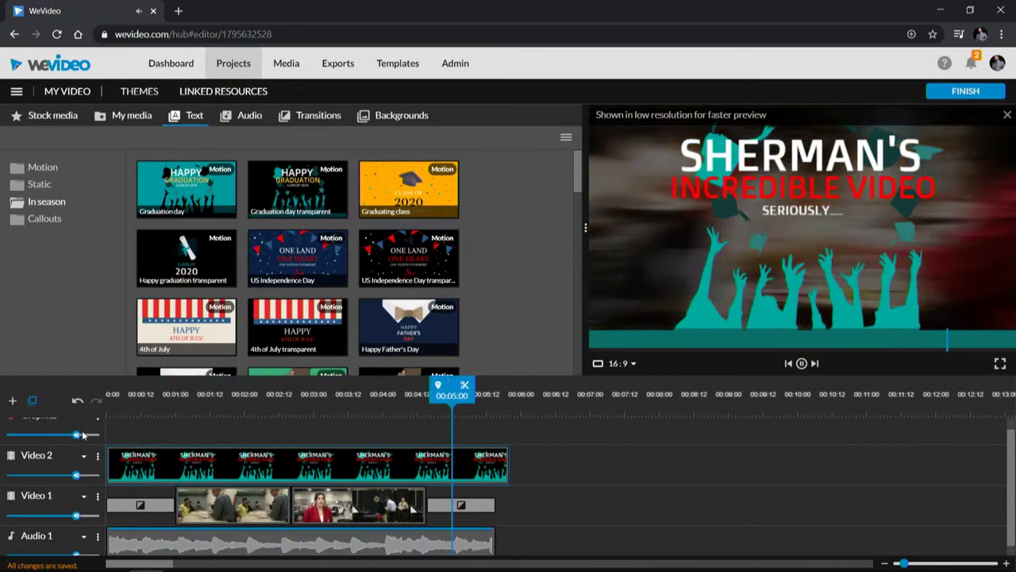
{"action": "mouse_move", "coordinate": [246, 438]}
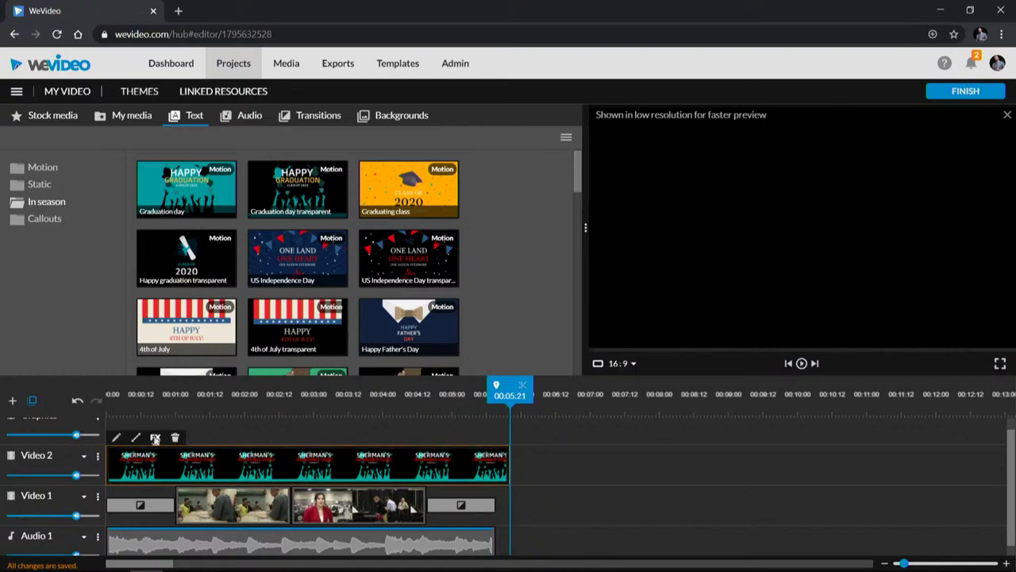
{"action": "left_click", "coordinate": [155, 438]}
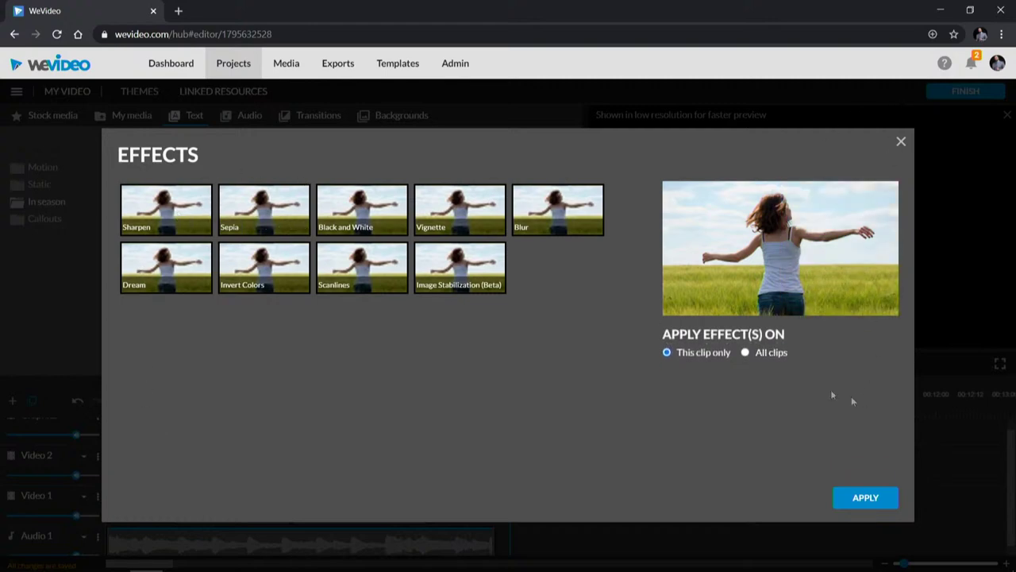
{"action": "left_click", "coordinate": [264, 208]}
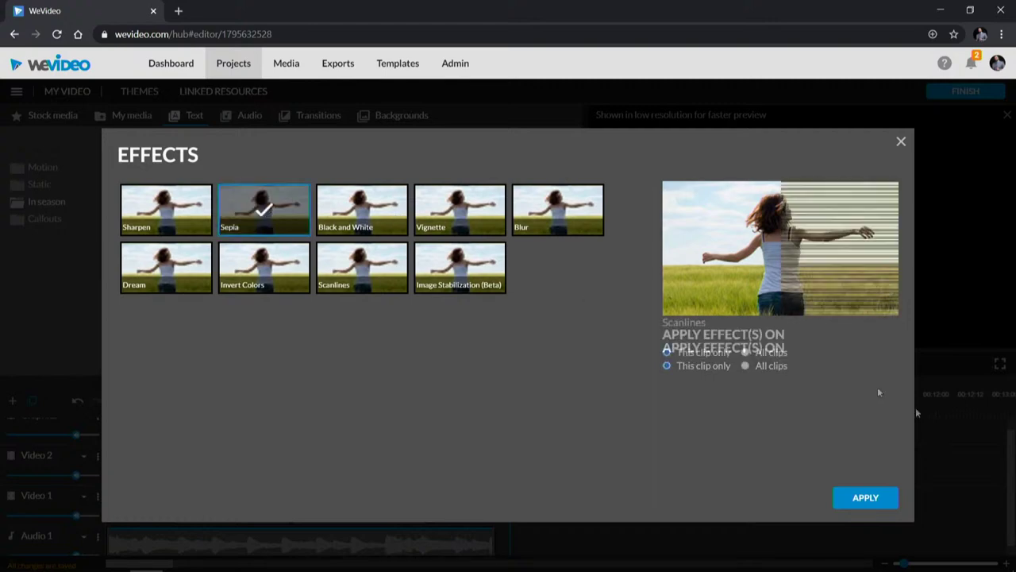
{"action": "left_click", "coordinate": [881, 505]}
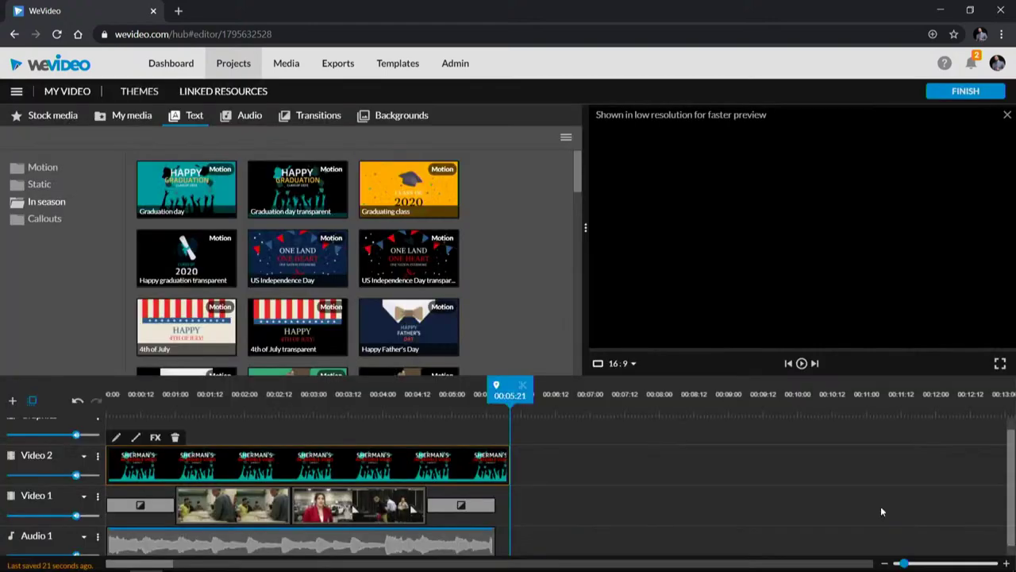
{"action": "left_click", "coordinate": [198, 409]}
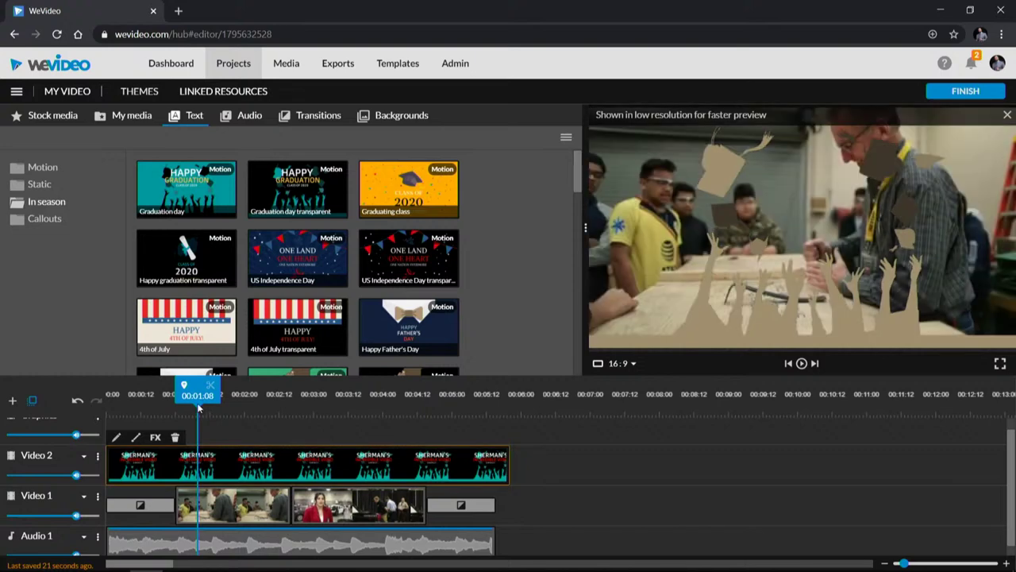
{"action": "left_click_drag", "start_coordinate": [199, 407], "coordinate": [179, 407]}
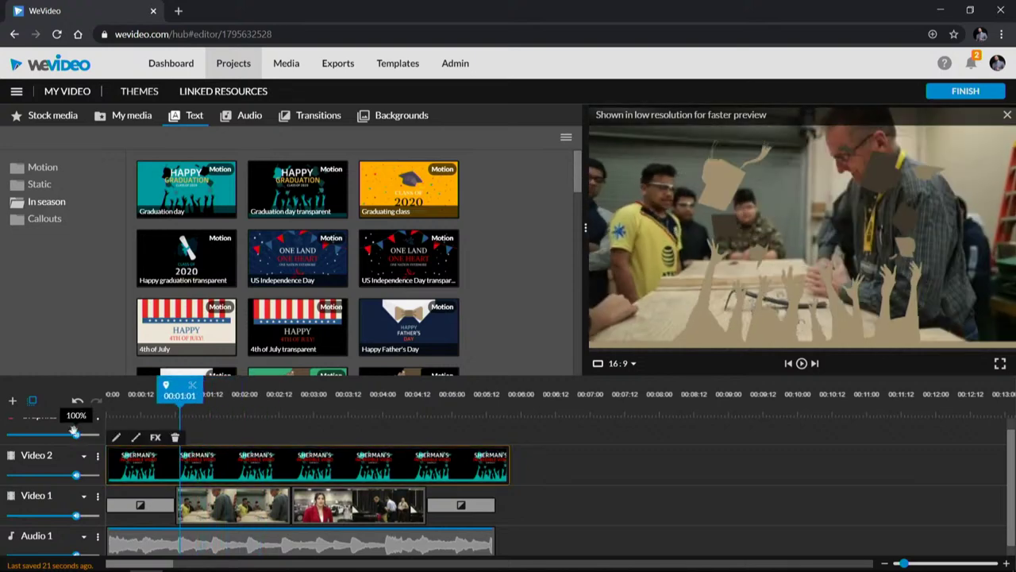
{"action": "left_click", "coordinate": [76, 403]}
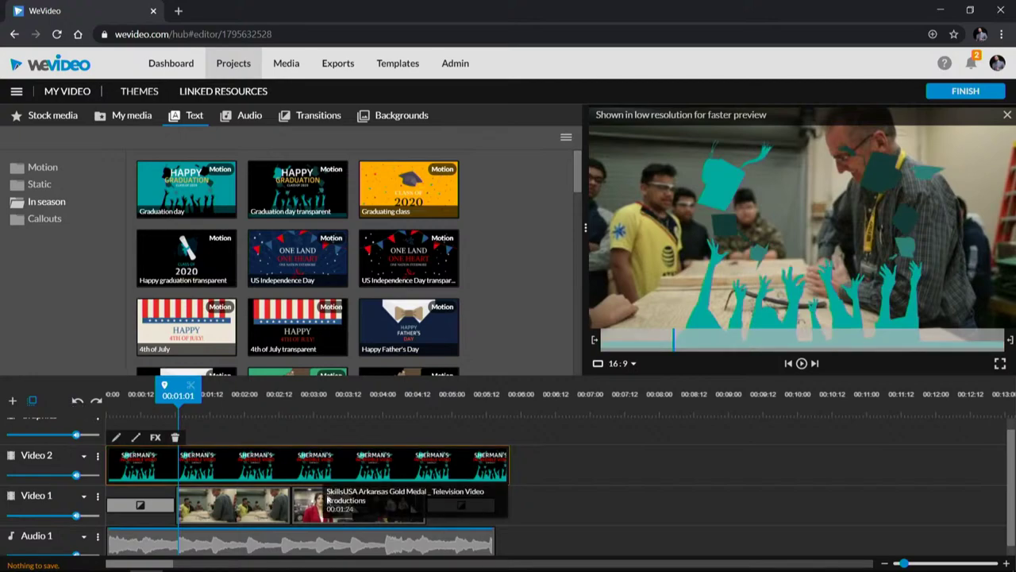
{"action": "key", "text": "space"}
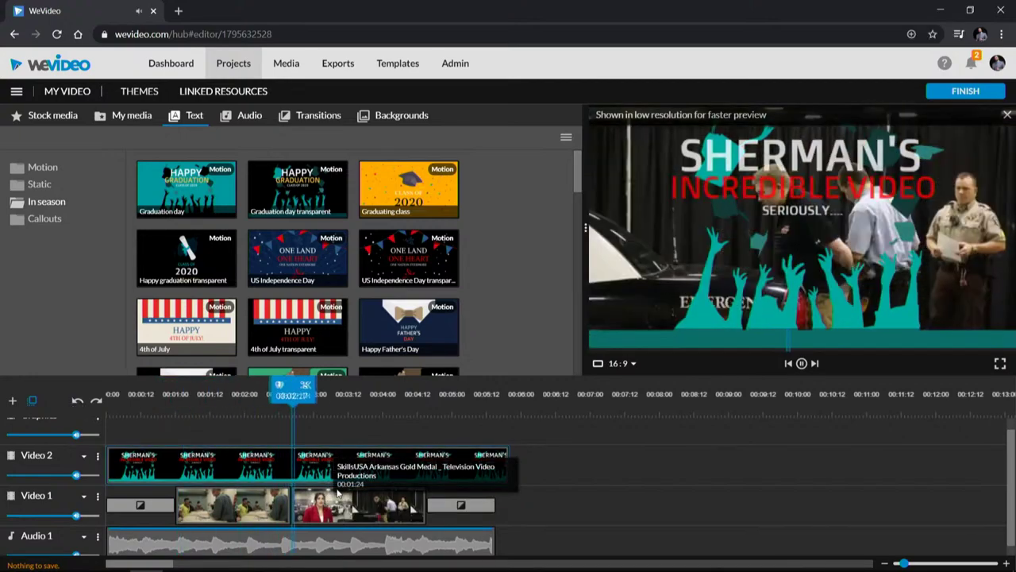
{"action": "mouse_move", "coordinate": [580, 568]}
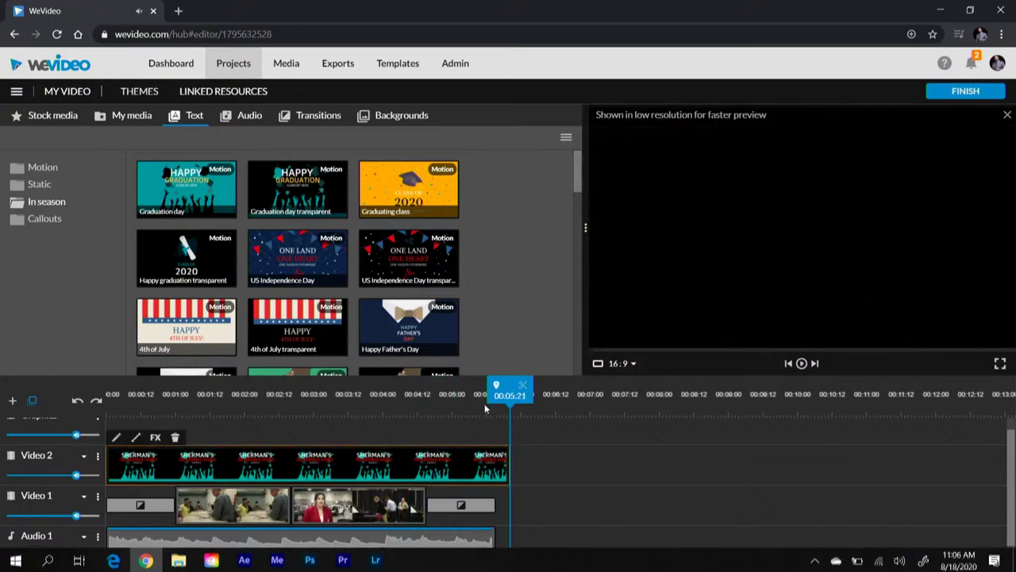
{"action": "left_click", "coordinate": [250, 404]}
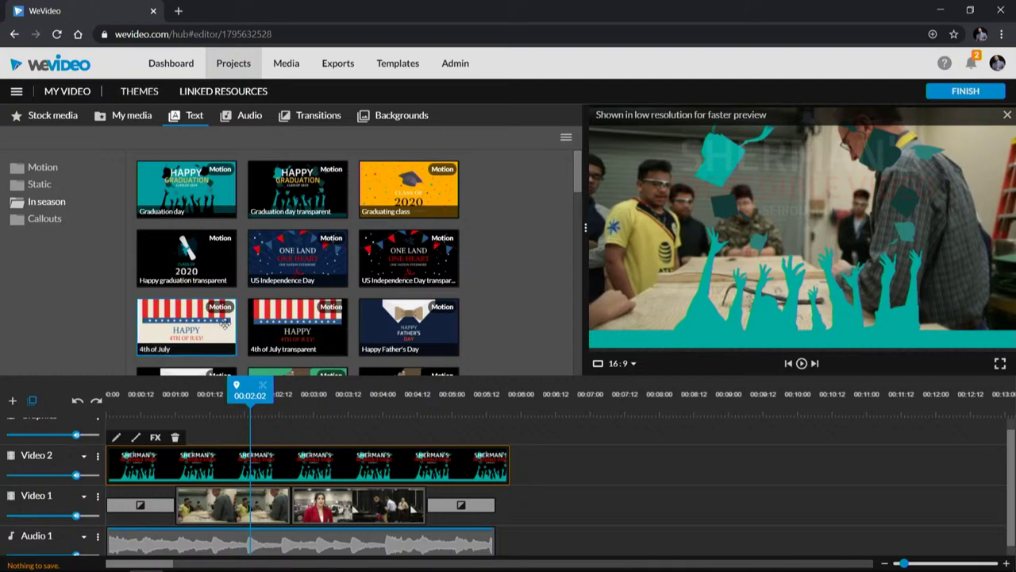
Step: Try shrinking AE5I4129 to 0.54 scale and moving it, then reset it to full frame
{"action": "double_click", "coordinate": [218, 517]}
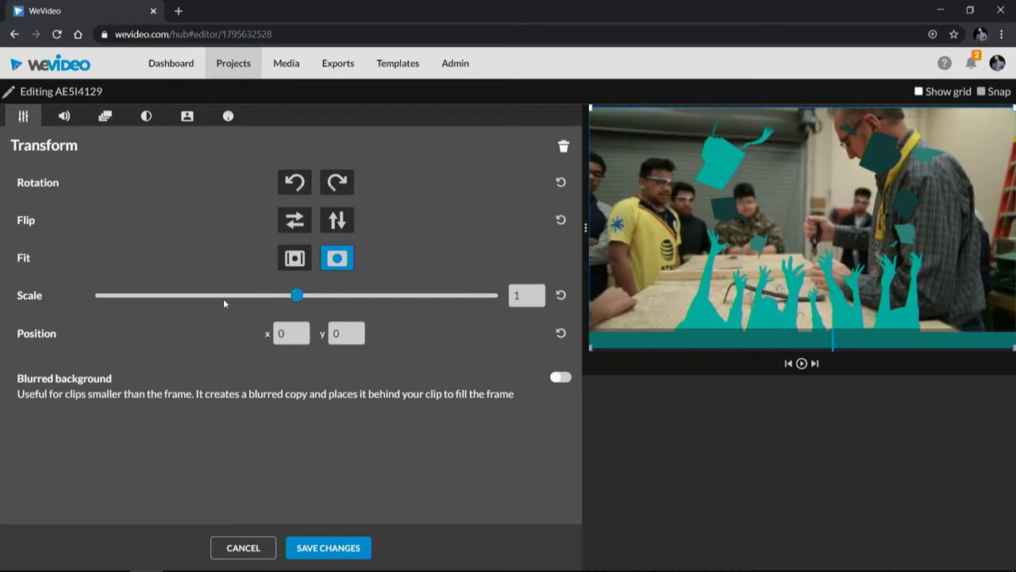
{"action": "left_click_drag", "start_coordinate": [296, 294], "coordinate": [201, 292]}
{"action": "left_click_drag", "start_coordinate": [810, 193], "coordinate": [712, 114]}
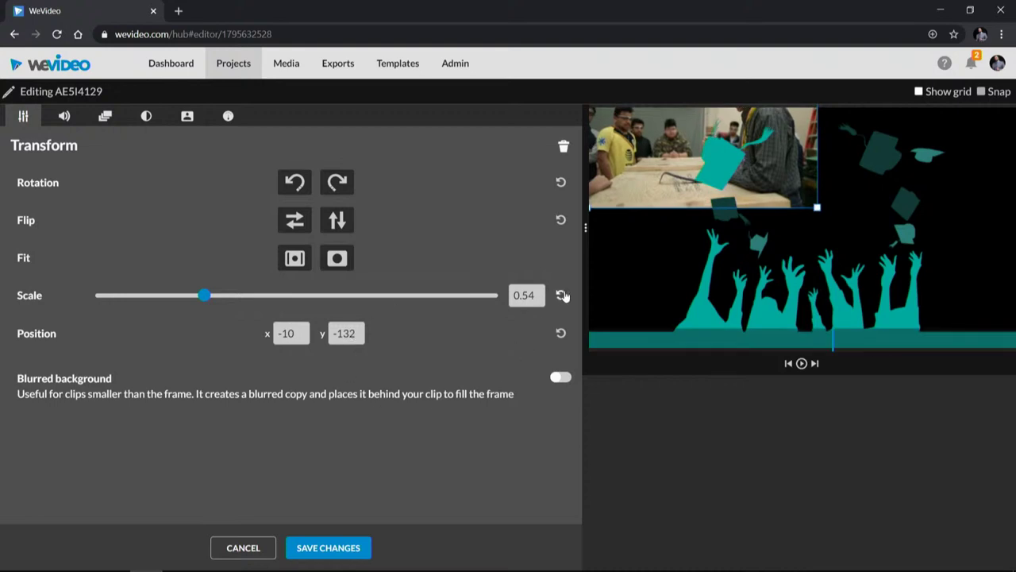
{"action": "left_click", "coordinate": [561, 296]}
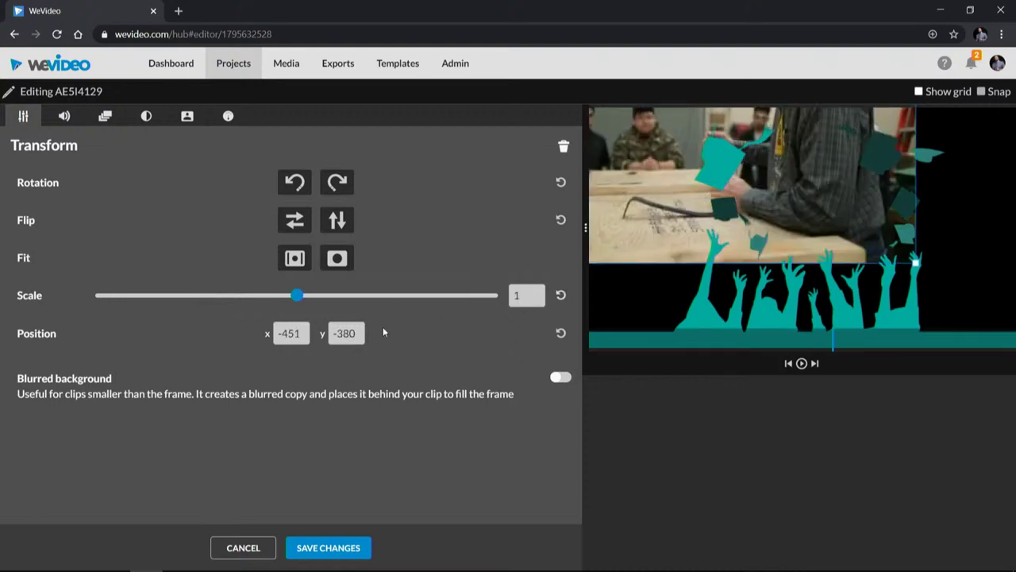
{"action": "left_click", "coordinate": [560, 333]}
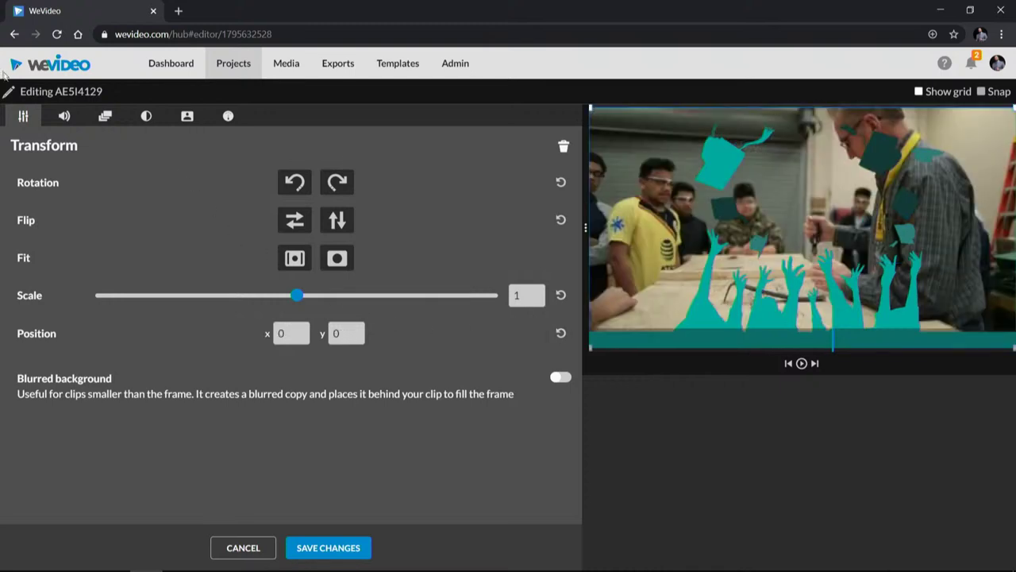
Step: Lower the clip's audio level from 100% to about 67%
{"action": "left_click", "coordinate": [64, 118]}
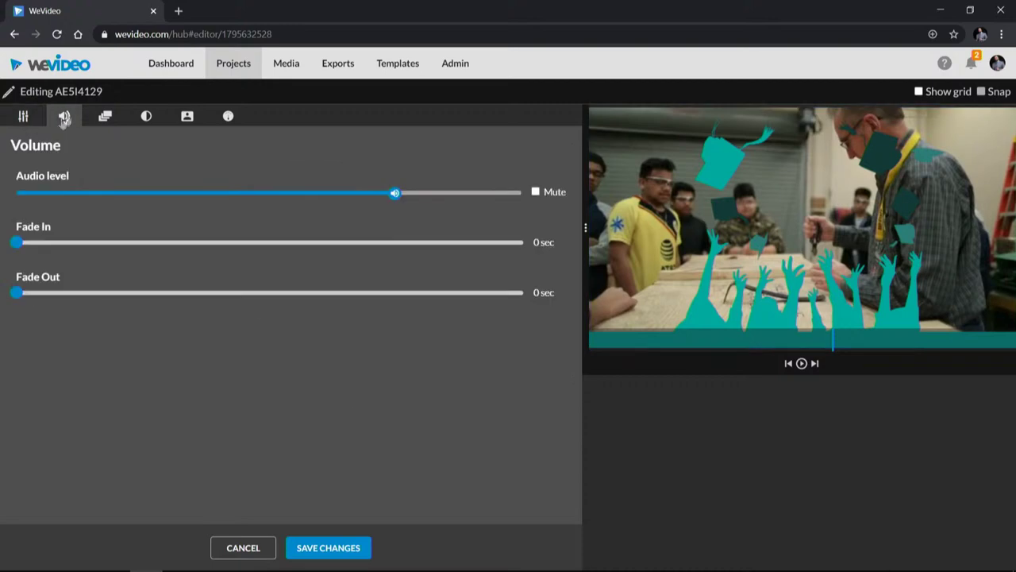
{"action": "mouse_move", "coordinate": [395, 193]}
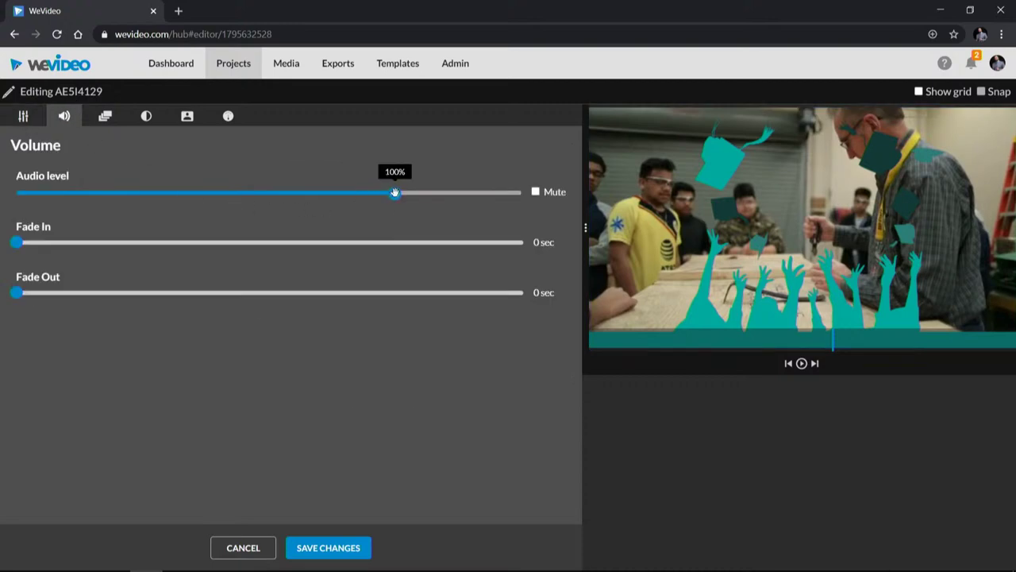
{"action": "left_click_drag", "start_coordinate": [395, 193], "coordinate": [243, 193]}
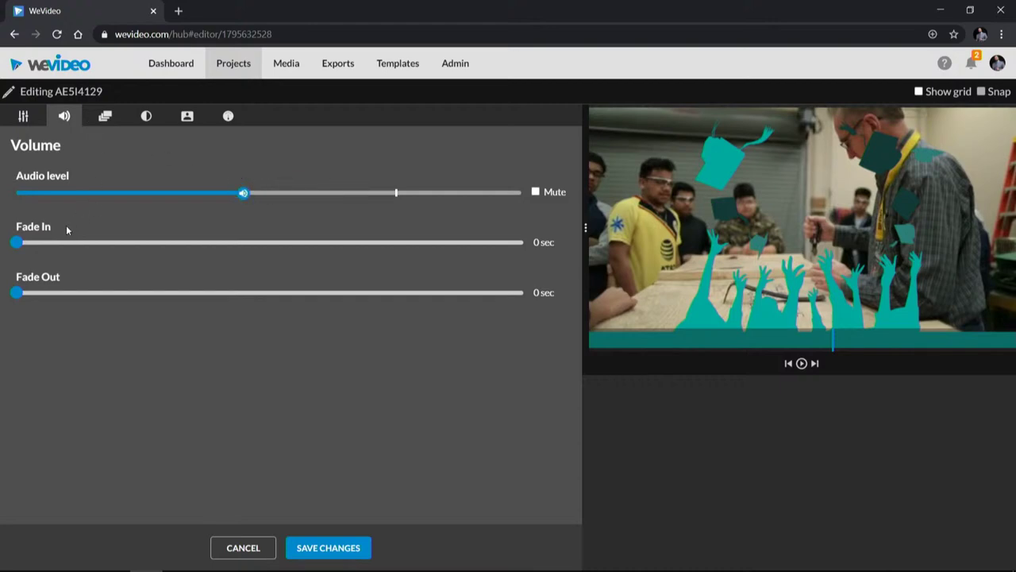
{"action": "left_click", "coordinate": [106, 117]}
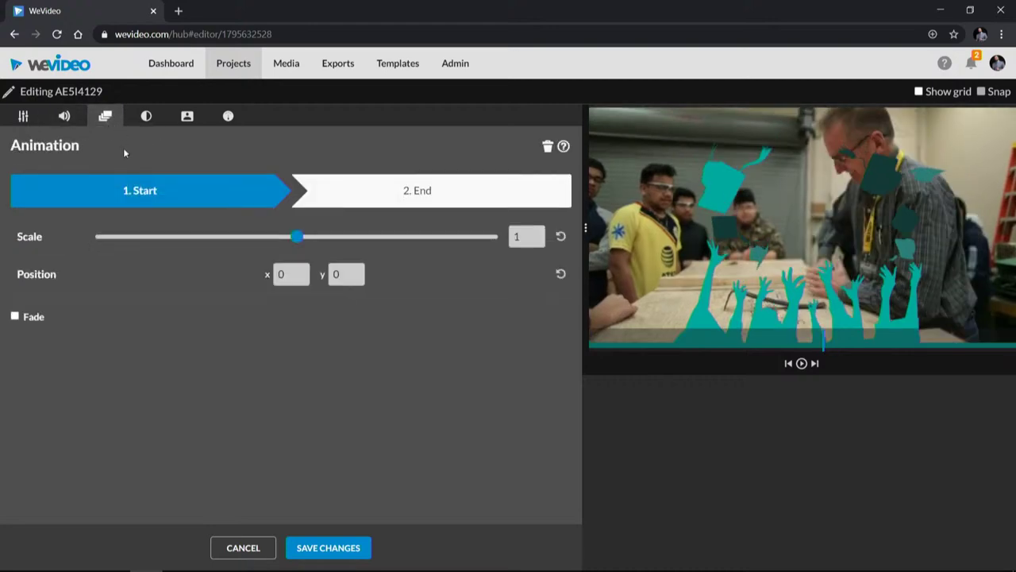
Step: Discard edits, reopen the classroom clip, and save a zoom from 0.31 start scale to full frame
{"action": "left_click", "coordinate": [242, 555]}
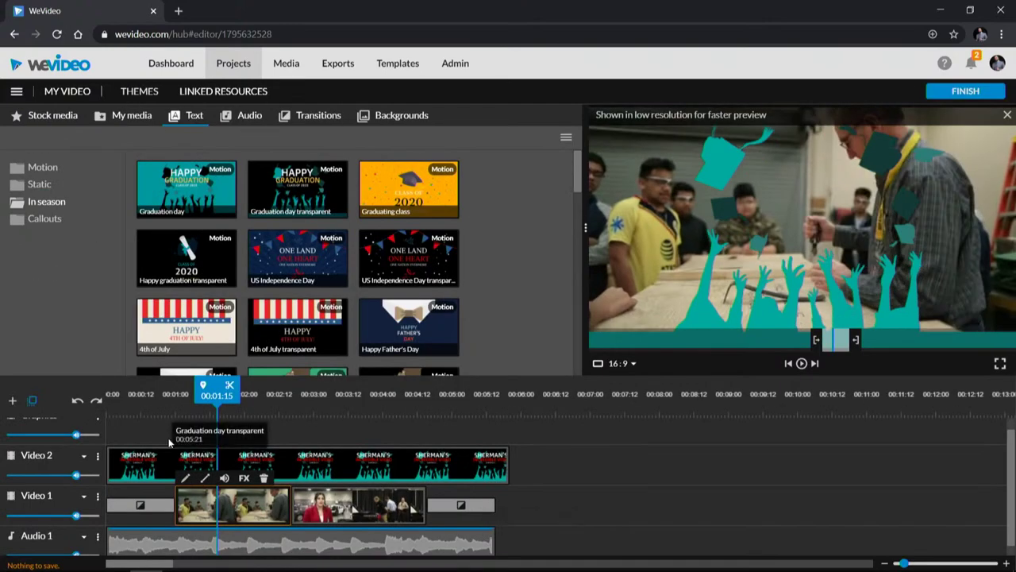
{"action": "left_click_drag", "start_coordinate": [202, 389], "coordinate": [94, 391]}
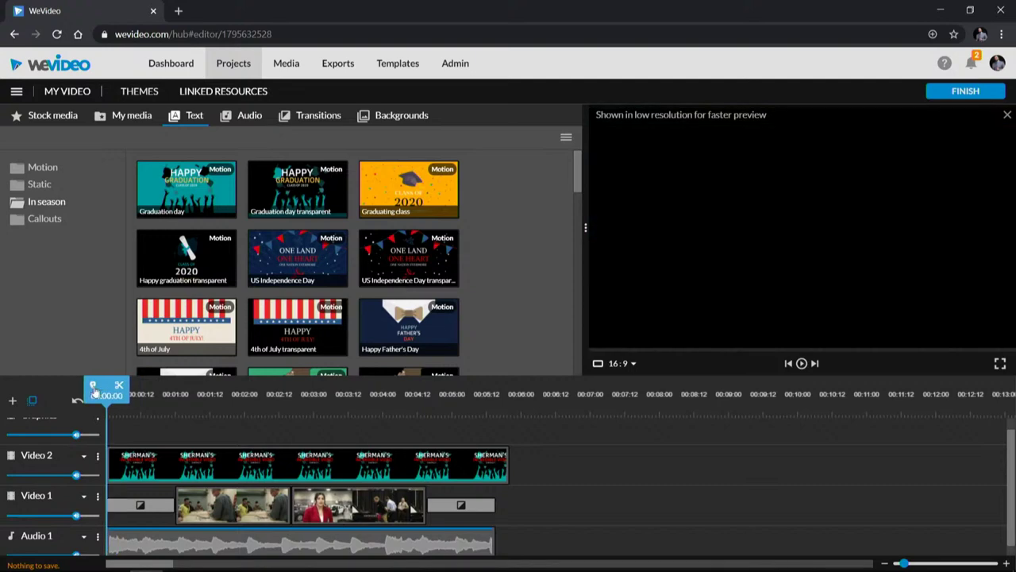
{"action": "double_click", "coordinate": [244, 513]}
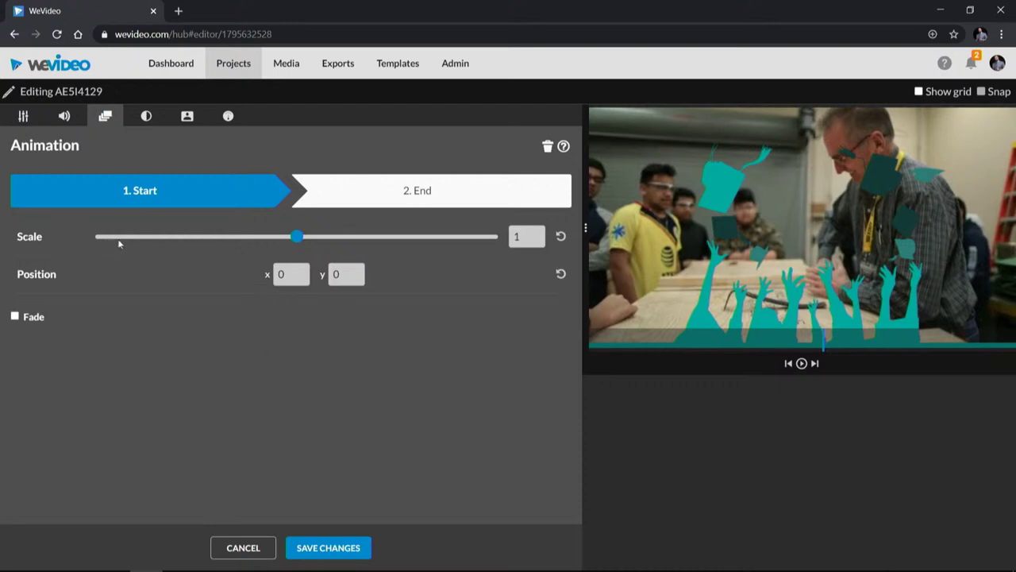
{"action": "left_click_drag", "start_coordinate": [296, 237], "coordinate": [155, 236]}
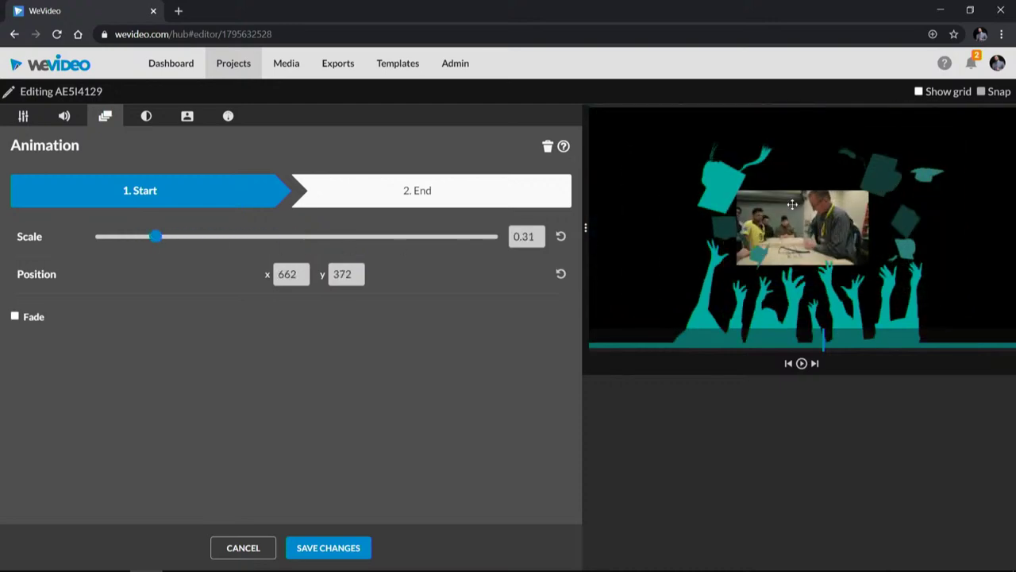
{"action": "left_click_drag", "start_coordinate": [819, 223], "coordinate": [820, 206]}
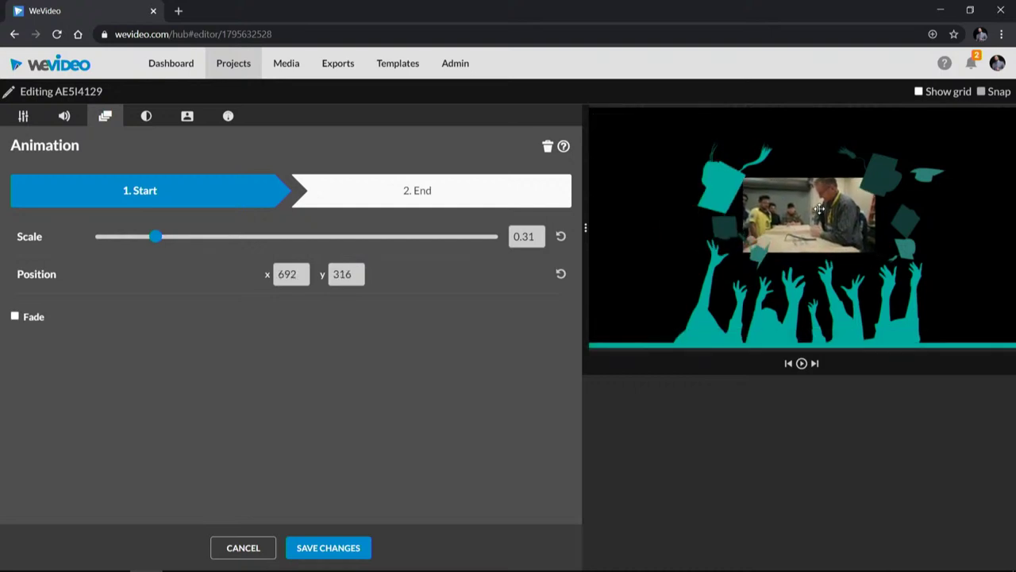
{"action": "left_click", "coordinate": [347, 191]}
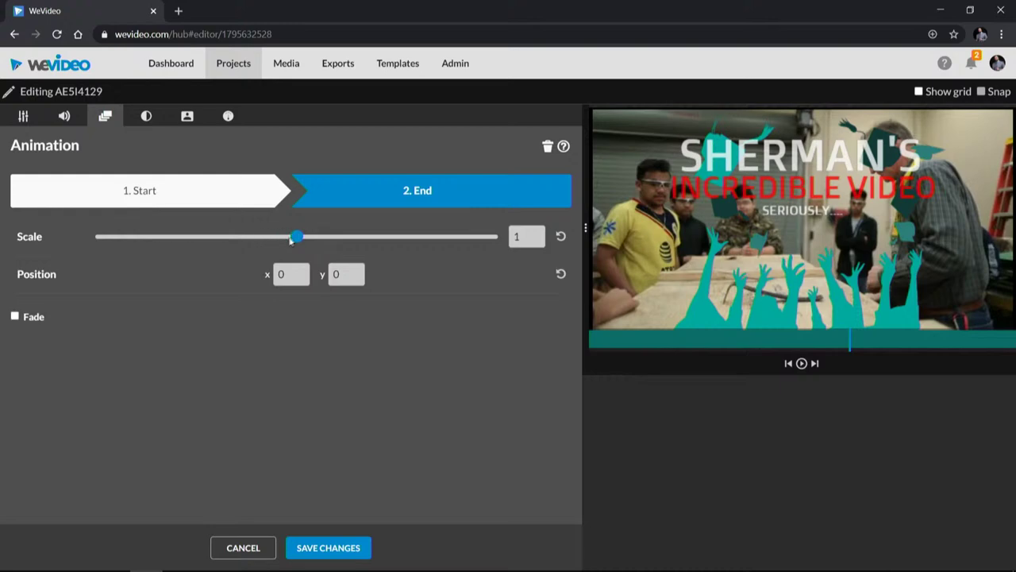
{"action": "left_click", "coordinate": [328, 548]}
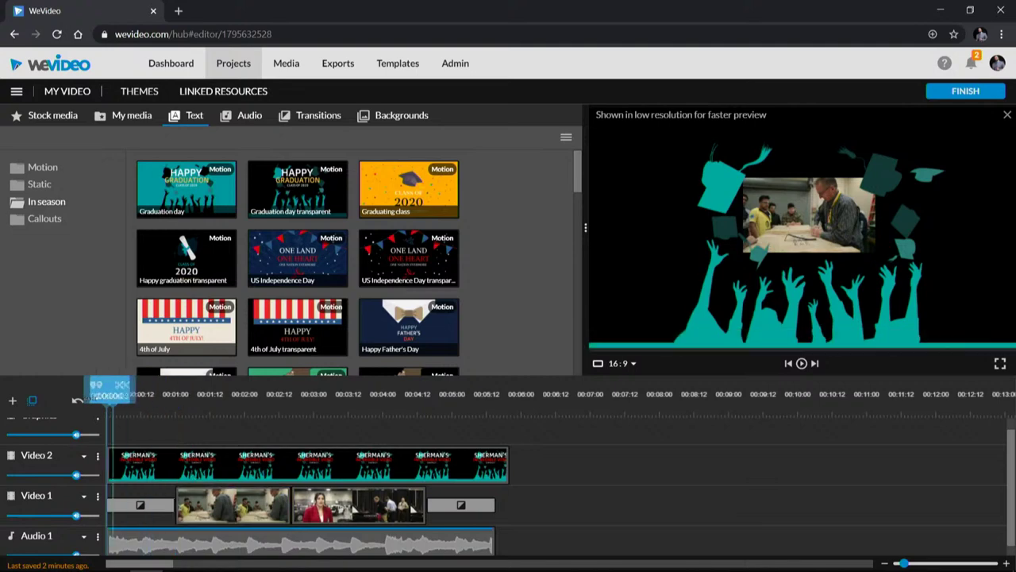
Step: Play the zoom-in animation and reopen the classroom clip's settings
{"action": "key", "text": "space"}
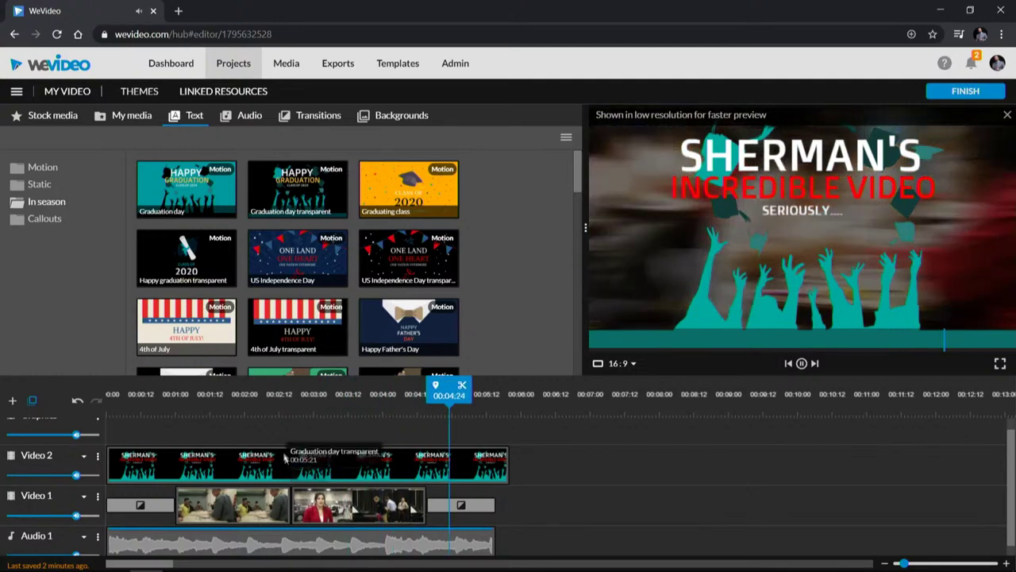
{"action": "left_click", "coordinate": [265, 406]}
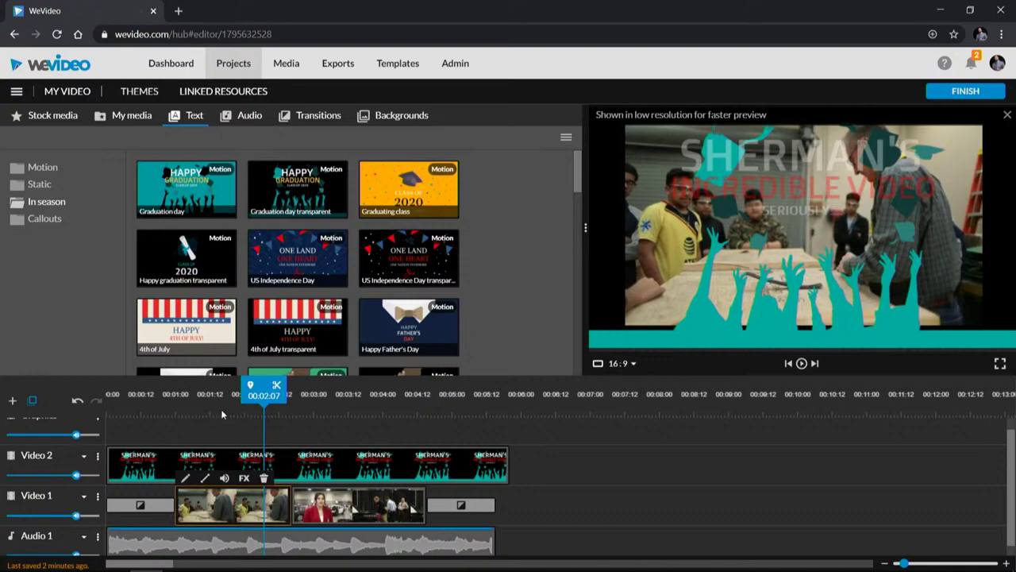
{"action": "double_click", "coordinate": [243, 514]}
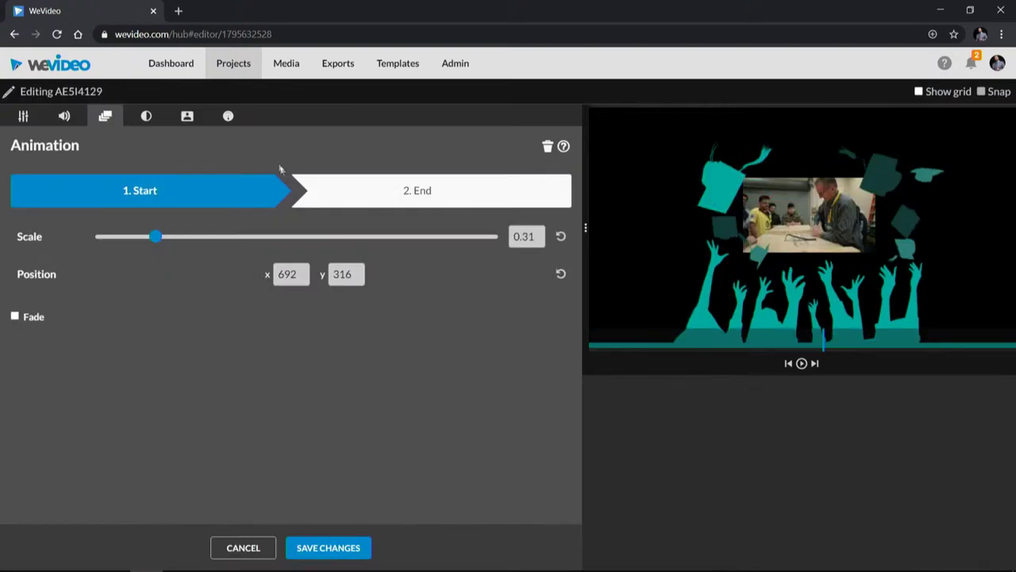
{"action": "left_click", "coordinate": [151, 116]}
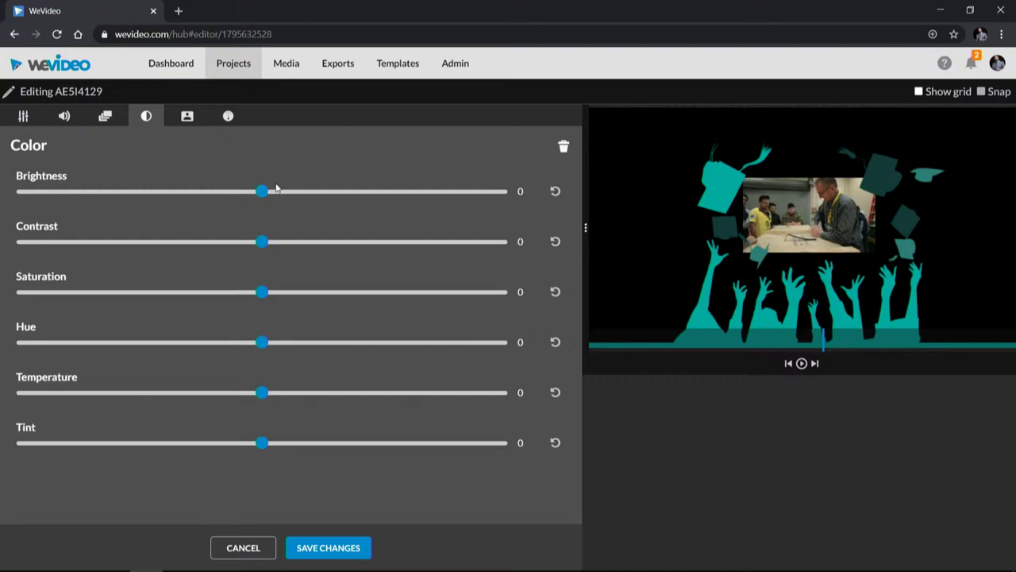
Step: Set the clip's brightness to 10, contrast to 13 and saturation to 3
{"action": "left_click_drag", "start_coordinate": [263, 195], "coordinate": [287, 195]}
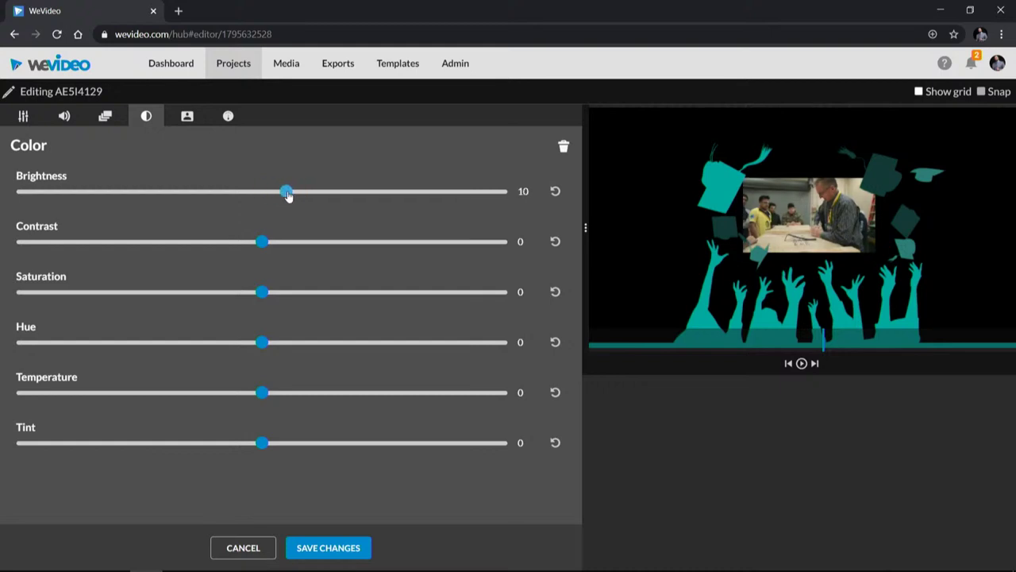
{"action": "left_click_drag", "start_coordinate": [266, 244], "coordinate": [293, 243]}
{"action": "left_click_drag", "start_coordinate": [263, 294], "coordinate": [288, 292]}
{"action": "left_click_drag", "start_coordinate": [284, 292], "coordinate": [276, 290]}
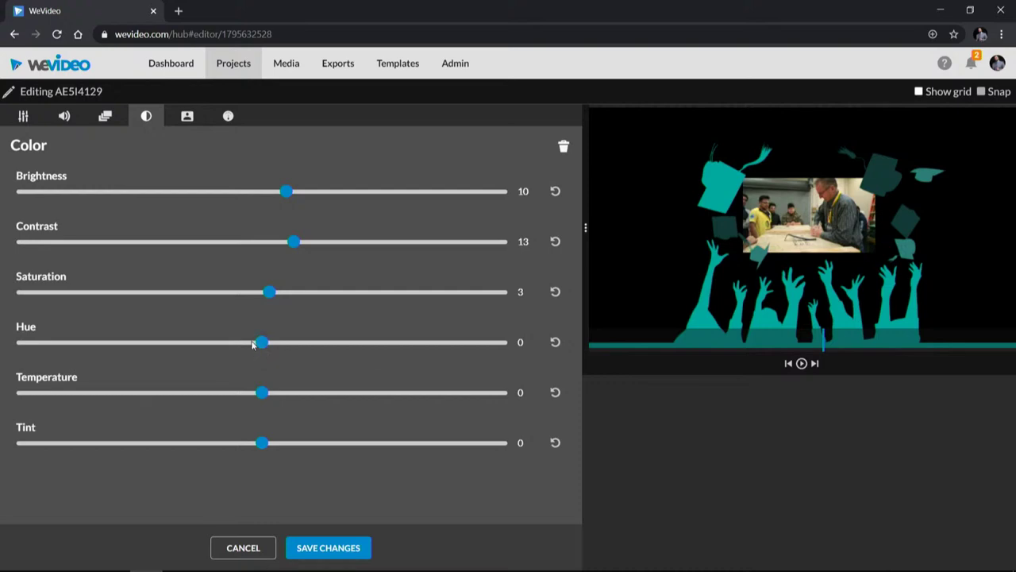
Step: Cool the temperature to -18, keeping hue and tint at 0
{"action": "left_click_drag", "start_coordinate": [262, 349], "coordinate": [182, 350]}
{"action": "left_click", "coordinate": [556, 342]}
{"action": "left_click_drag", "start_coordinate": [262, 394], "coordinate": [211, 390]}
{"action": "left_click_drag", "start_coordinate": [258, 446], "coordinate": [271, 437]}
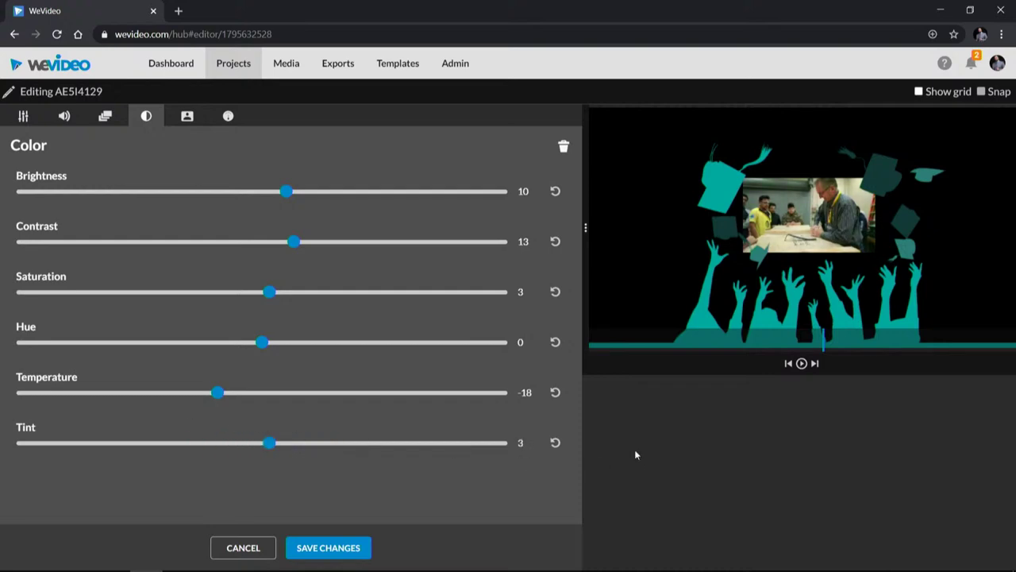
{"action": "left_click", "coordinate": [555, 443]}
{"action": "left_click", "coordinate": [185, 117]}
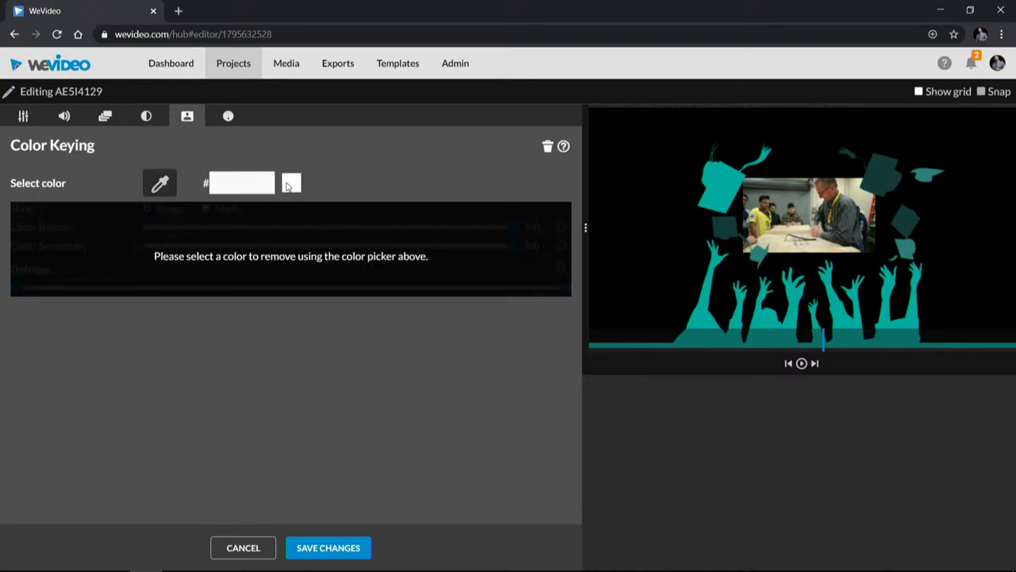
Step: Save the clip's edits, return to the timeline, and replay the preview from the title section
{"action": "left_click", "coordinate": [157, 187]}
{"action": "left_click", "coordinate": [228, 117]}
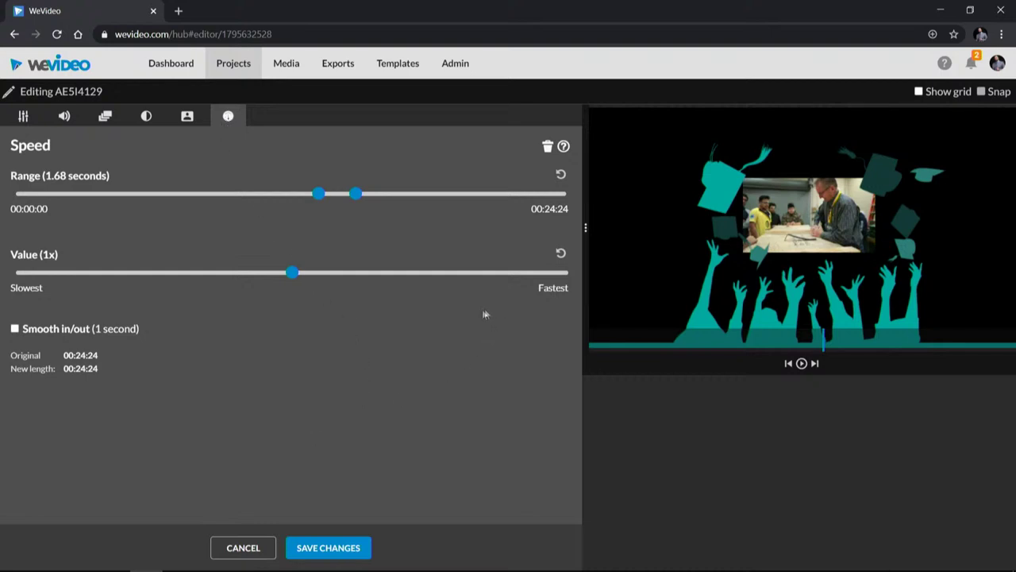
{"action": "left_click", "coordinate": [329, 546]}
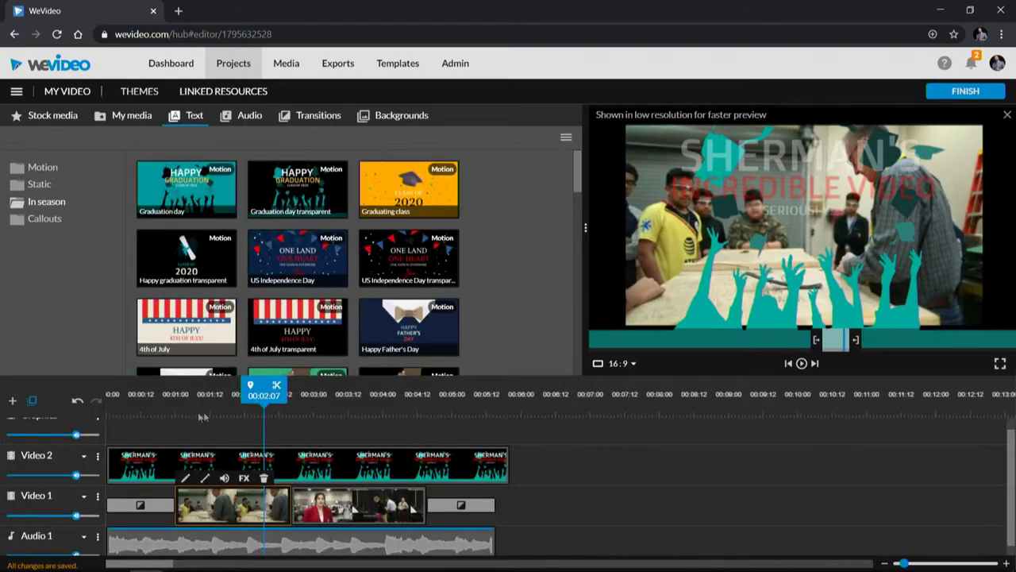
{"action": "key", "text": "space"}
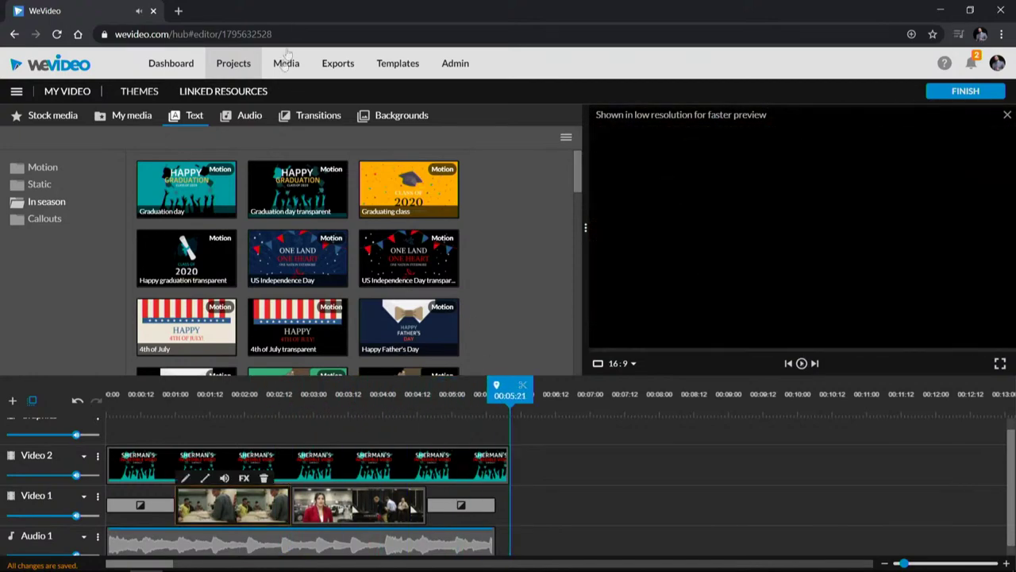
{"action": "left_click_drag", "start_coordinate": [443, 399], "coordinate": [315, 394]}
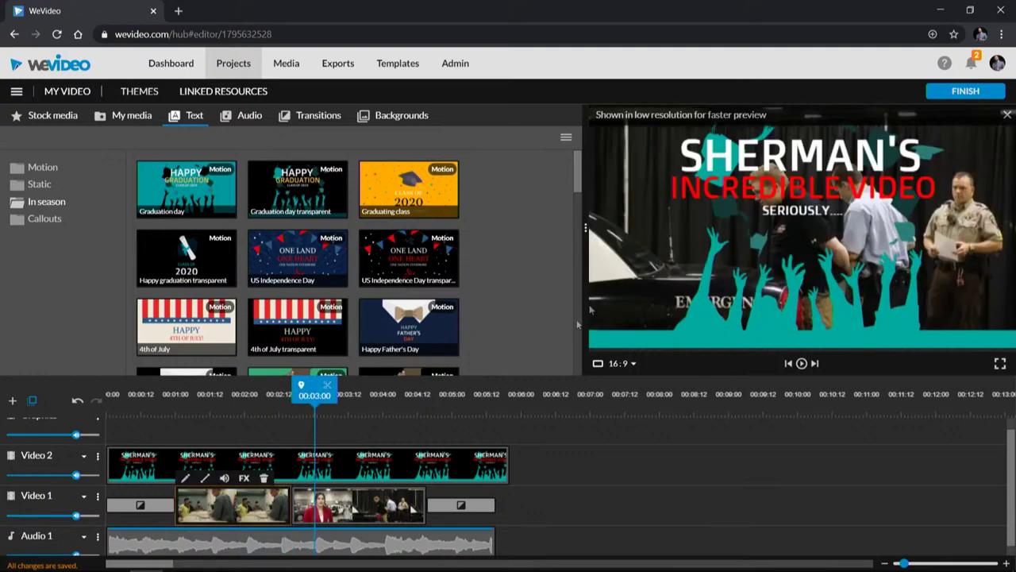
Step: Begin the export and retitle it from 'My Video 1' to 'Incredible Video'
{"action": "left_click", "coordinate": [972, 90]}
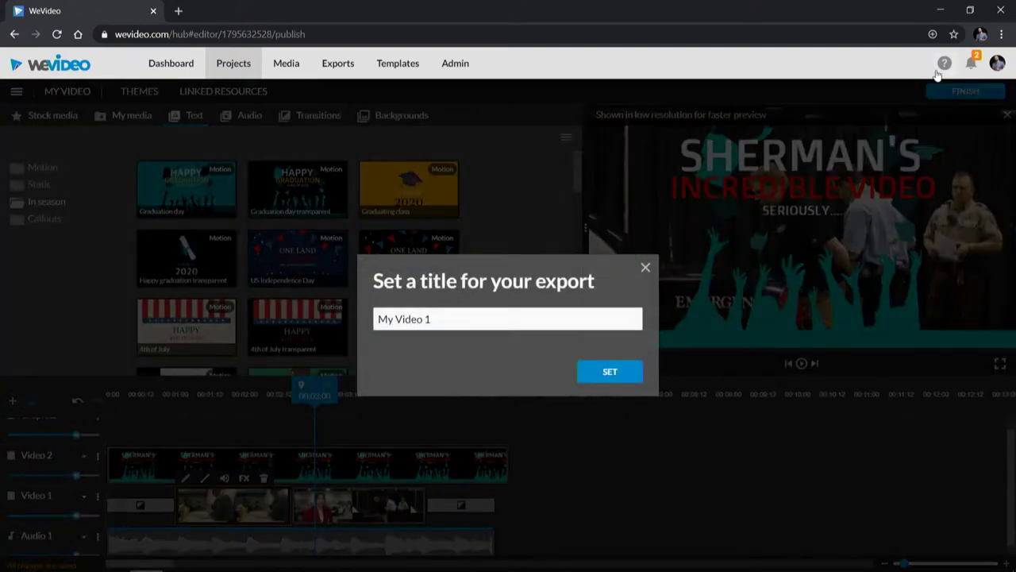
{"action": "left_click", "coordinate": [453, 318]}
{"action": "left_click_drag", "start_coordinate": [453, 318], "coordinate": [311, 294]}
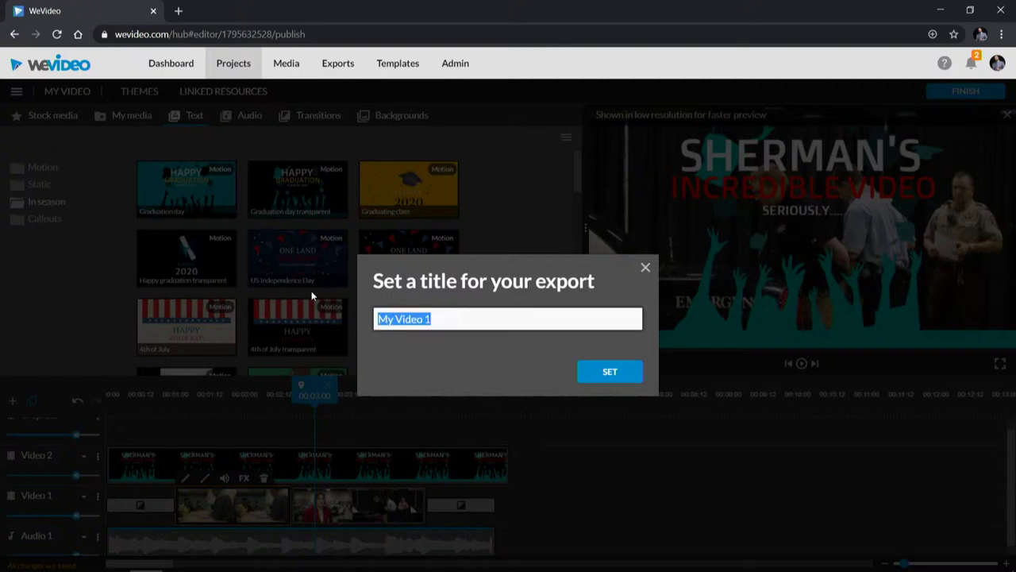
{"action": "type", "text": "In"}
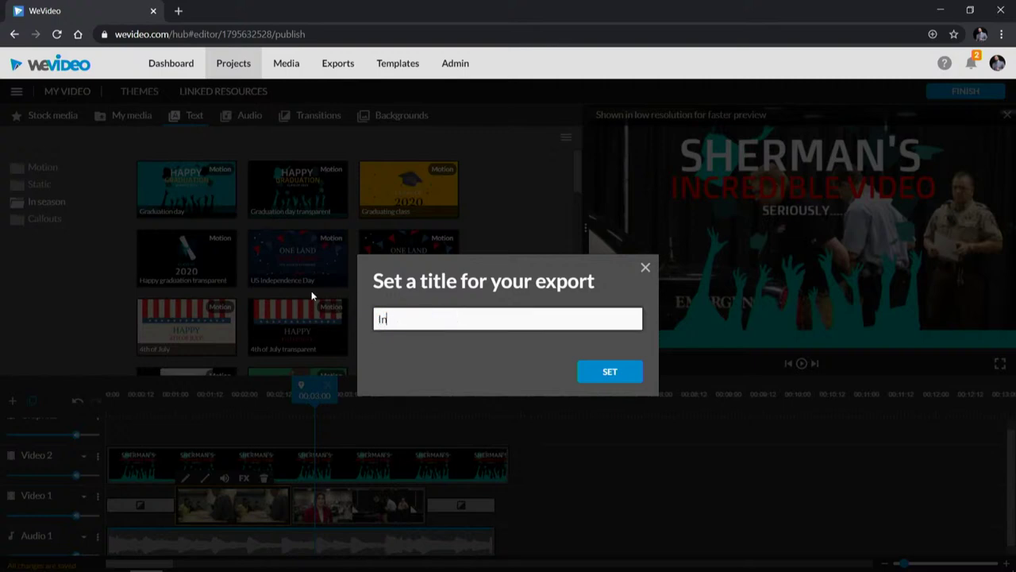
{"action": "type", "text": "credible Video"}
{"action": "left_click", "coordinate": [587, 372]}
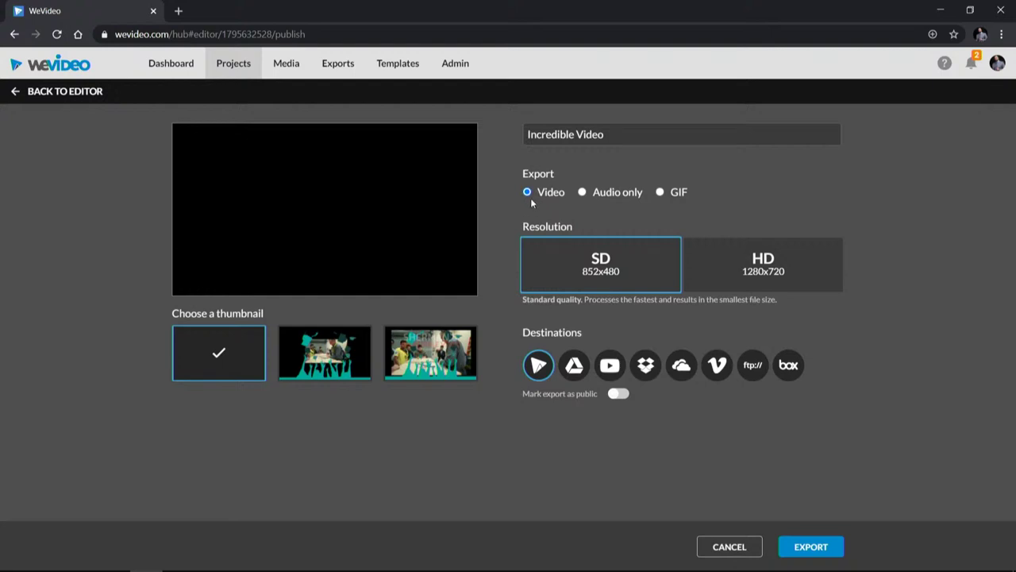
Step: Export as Video at HD 1280x720 with the third frame as the thumbnail
{"action": "left_click", "coordinate": [582, 192]}
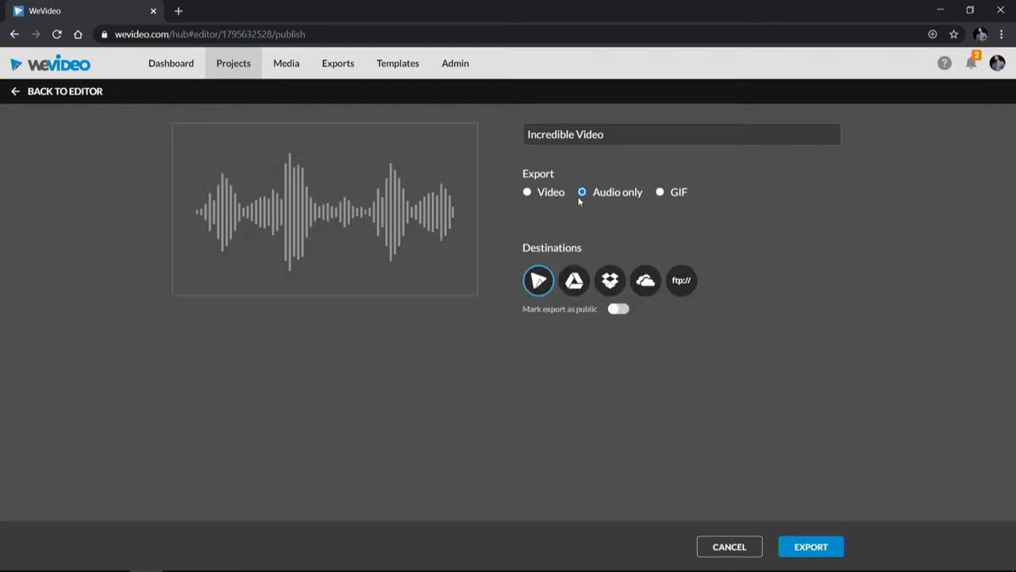
{"action": "left_click", "coordinate": [532, 193]}
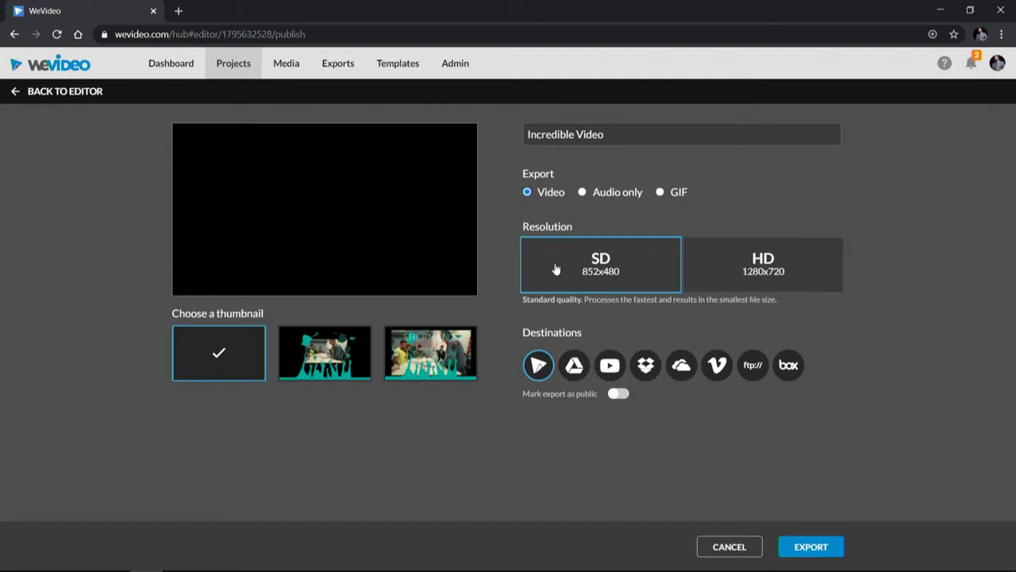
{"action": "left_click", "coordinate": [755, 274]}
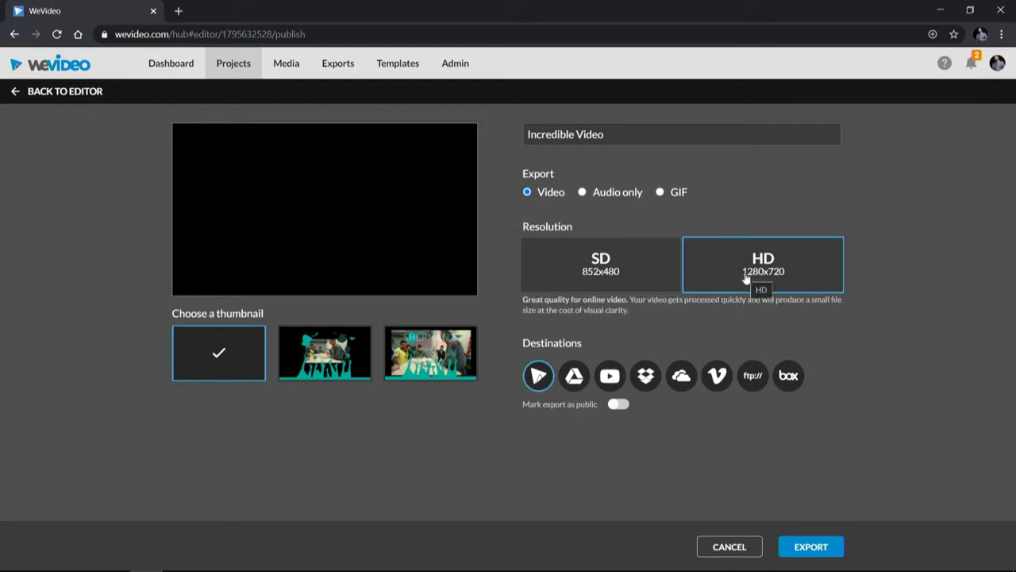
{"action": "left_click", "coordinate": [324, 357]}
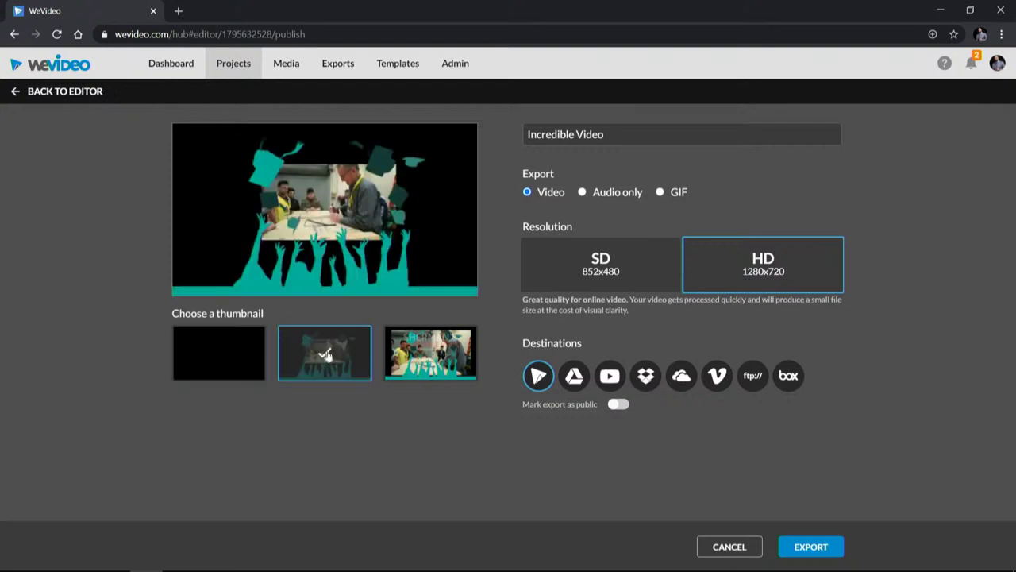
{"action": "left_click", "coordinate": [434, 344]}
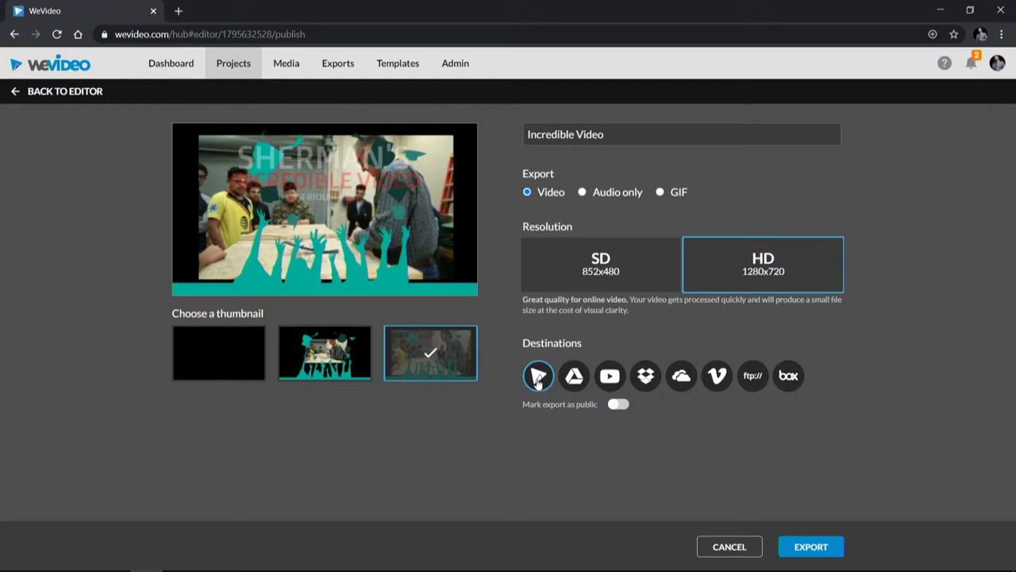
{"action": "left_click", "coordinate": [830, 547]}
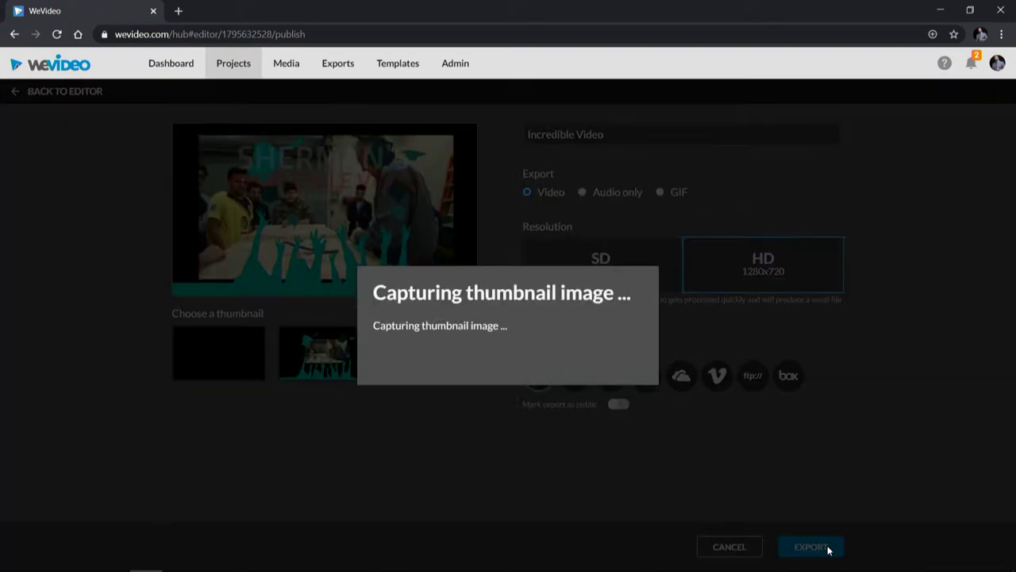
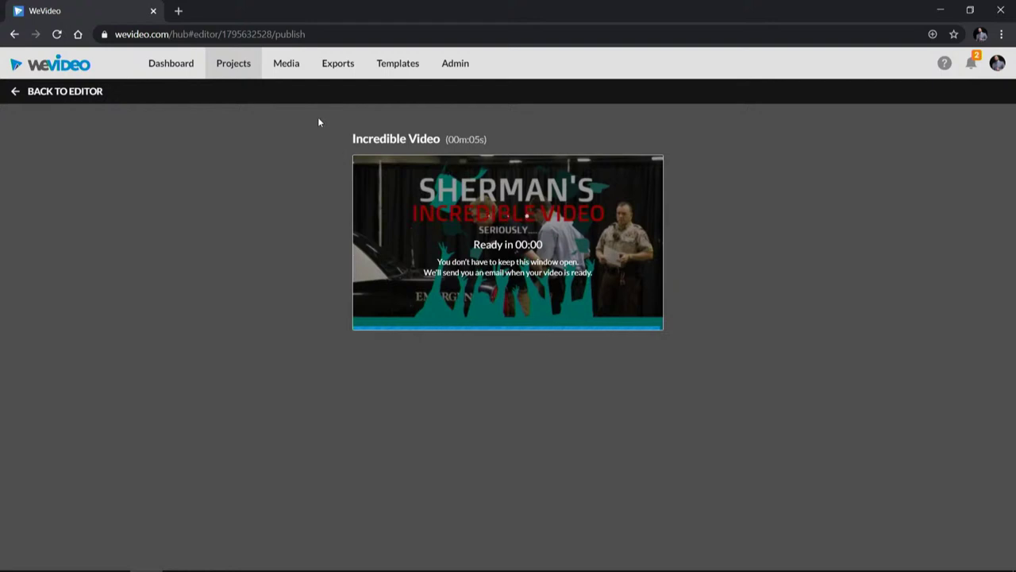
Step: Open the Incredible Video export's page from the Exports list
{"action": "left_click", "coordinate": [332, 69]}
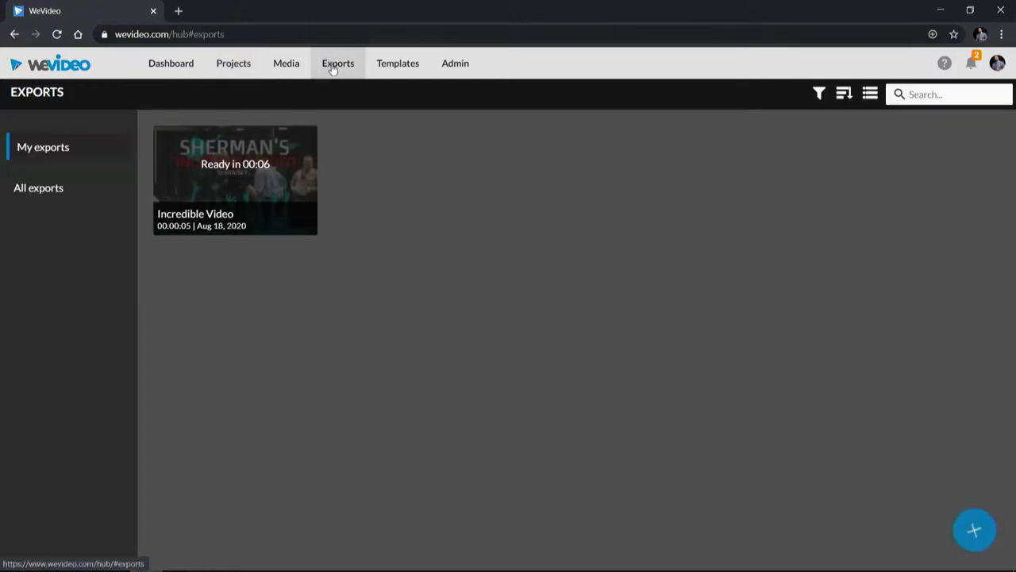
{"action": "left_click", "coordinate": [272, 185]}
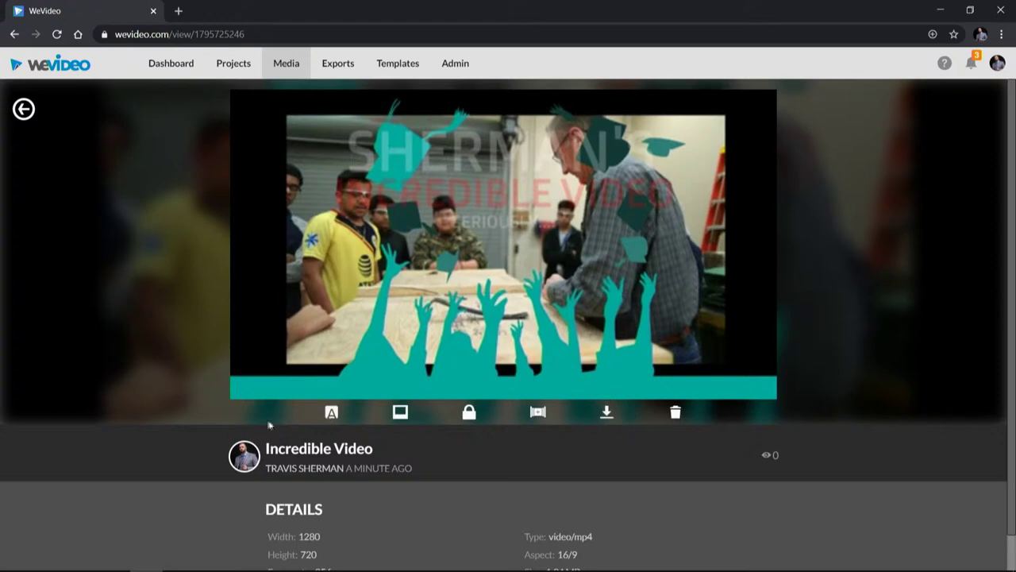
Step: Reopen the Incredible Video export, play it, and go back to My exports
{"action": "left_click", "coordinate": [23, 109]}
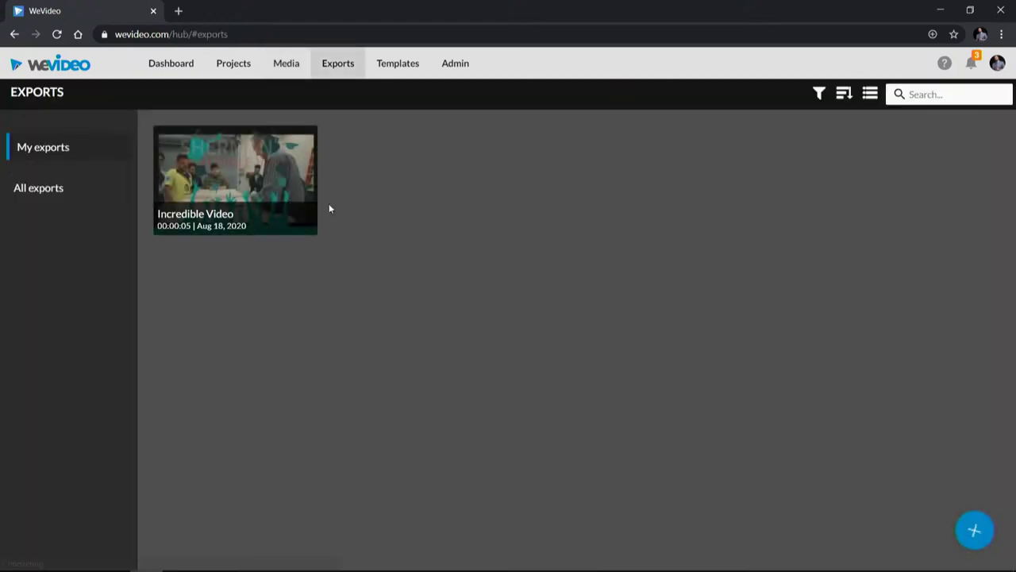
{"action": "left_click", "coordinate": [235, 181]}
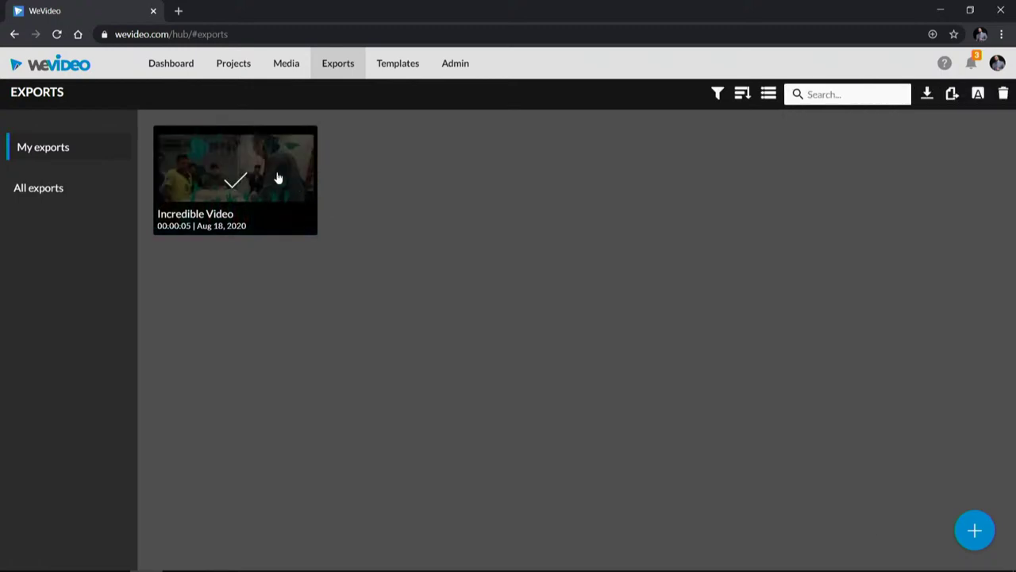
{"action": "left_click", "coordinate": [277, 175]}
{"action": "left_click", "coordinate": [509, 264]}
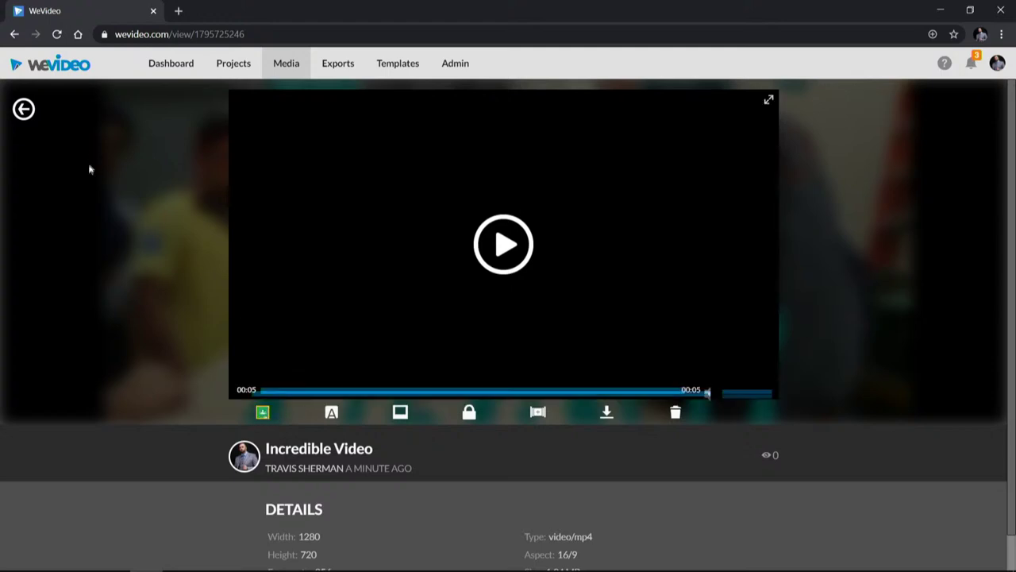
{"action": "scroll", "coordinate": [192, 288], "scroll_direction": "down", "scroll_amount": 1}
{"action": "scroll", "coordinate": [63, 163], "scroll_direction": "up", "scroll_amount": 1}
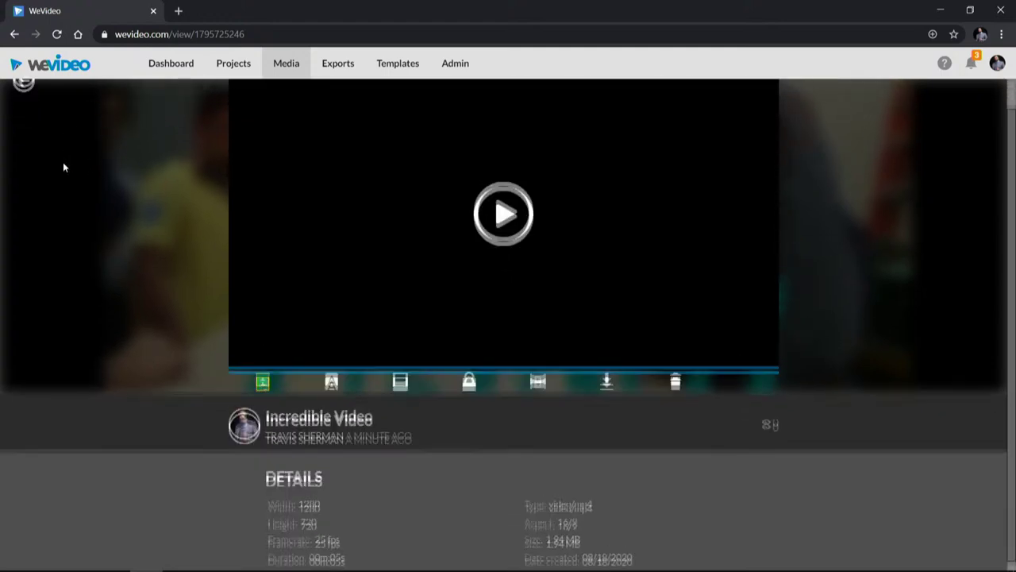
{"action": "left_click", "coordinate": [30, 113]}
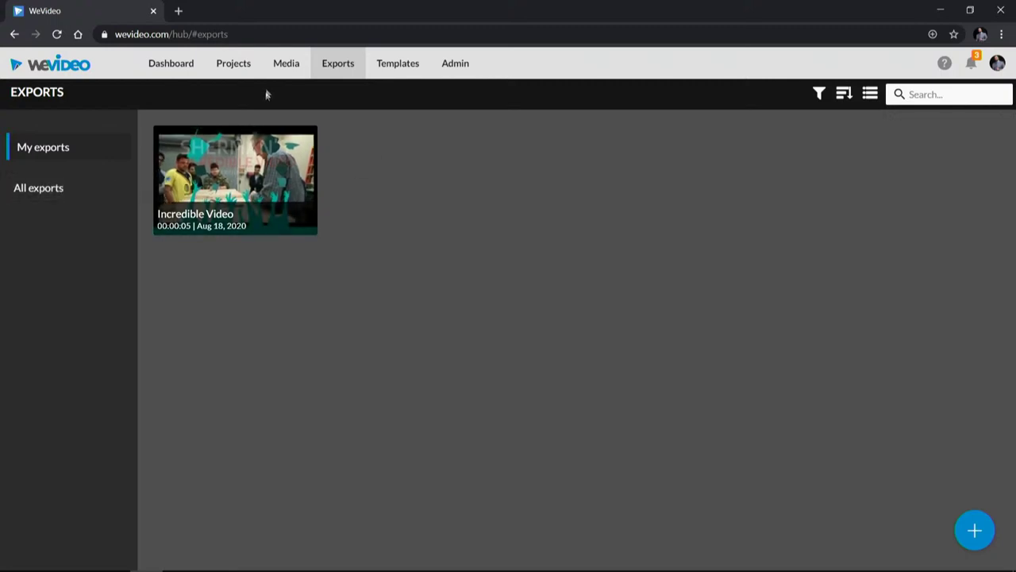
Step: Open The Greatest Project Known To Man and its Incredible Video edit
{"action": "left_click", "coordinate": [234, 64]}
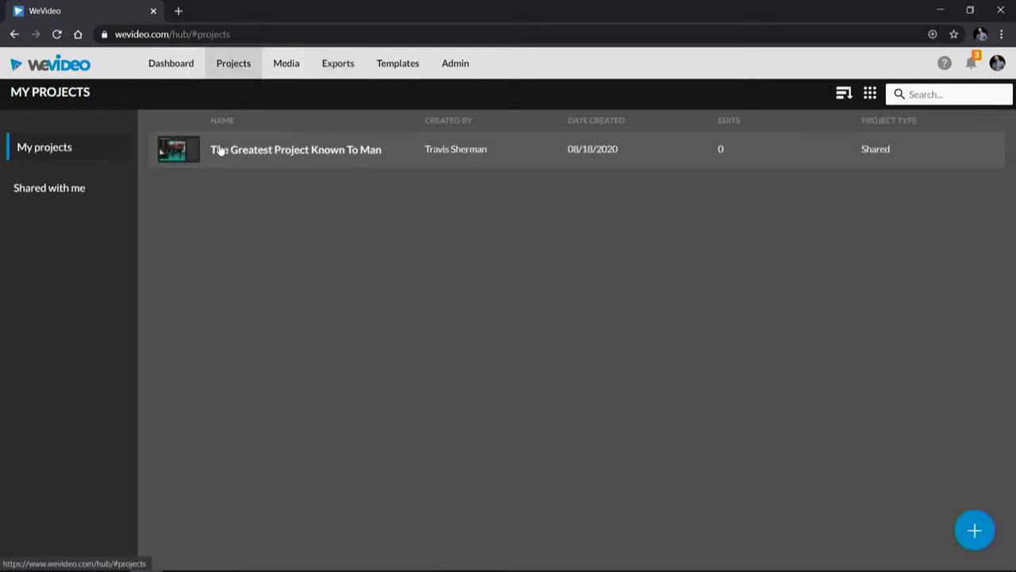
{"action": "left_click", "coordinate": [217, 150]}
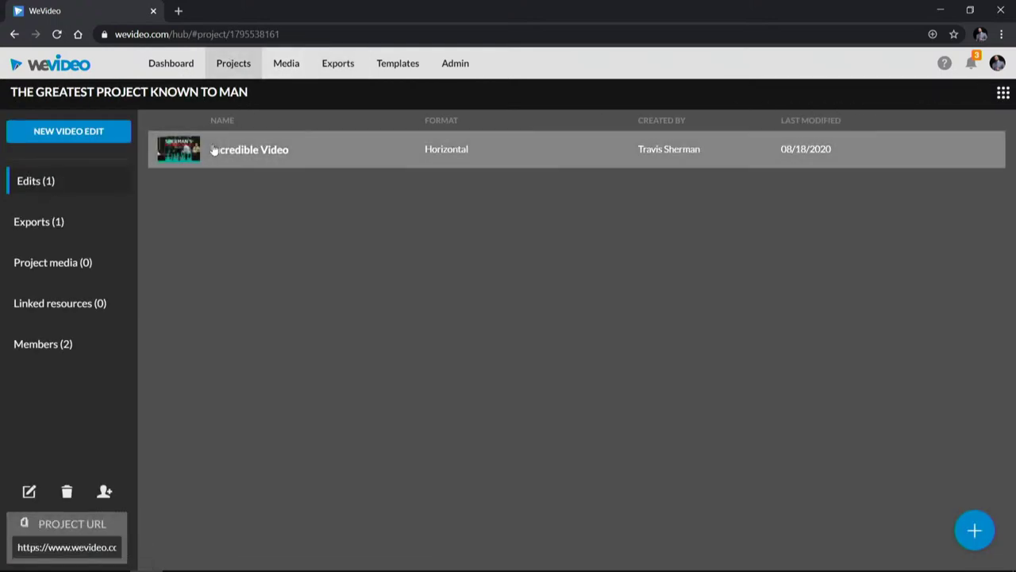
{"action": "left_click", "coordinate": [213, 152]}
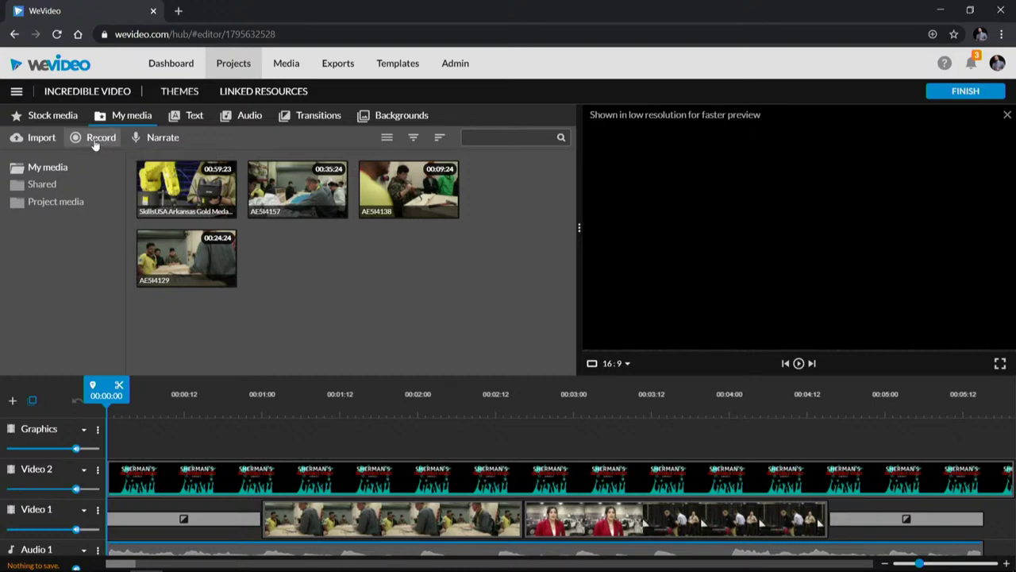
Step: Try the webcam, screen, and screen-plus-webcam recording options, cancel, then start a voice narration
{"action": "left_click", "coordinate": [94, 139]}
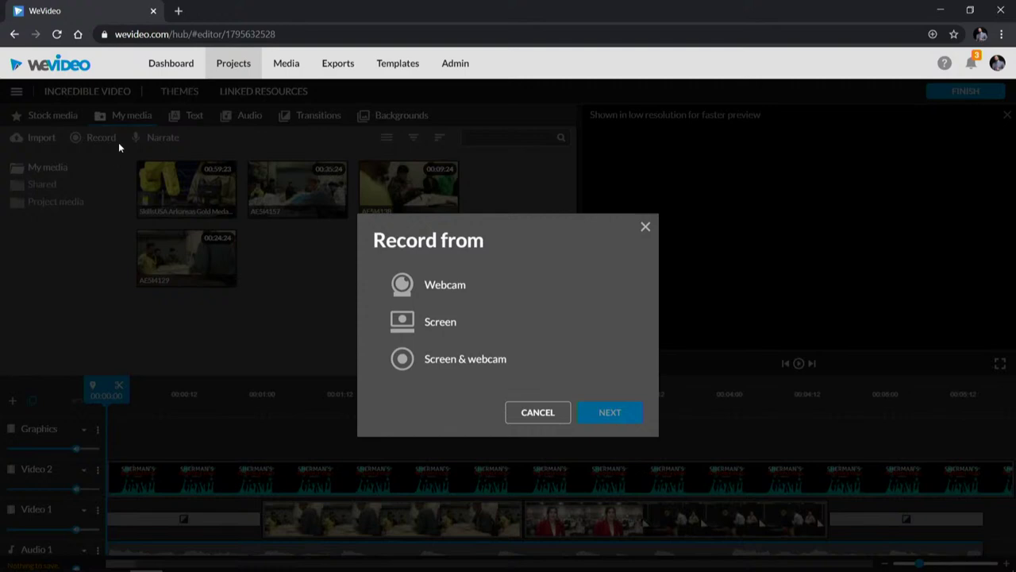
{"action": "left_click", "coordinate": [508, 292]}
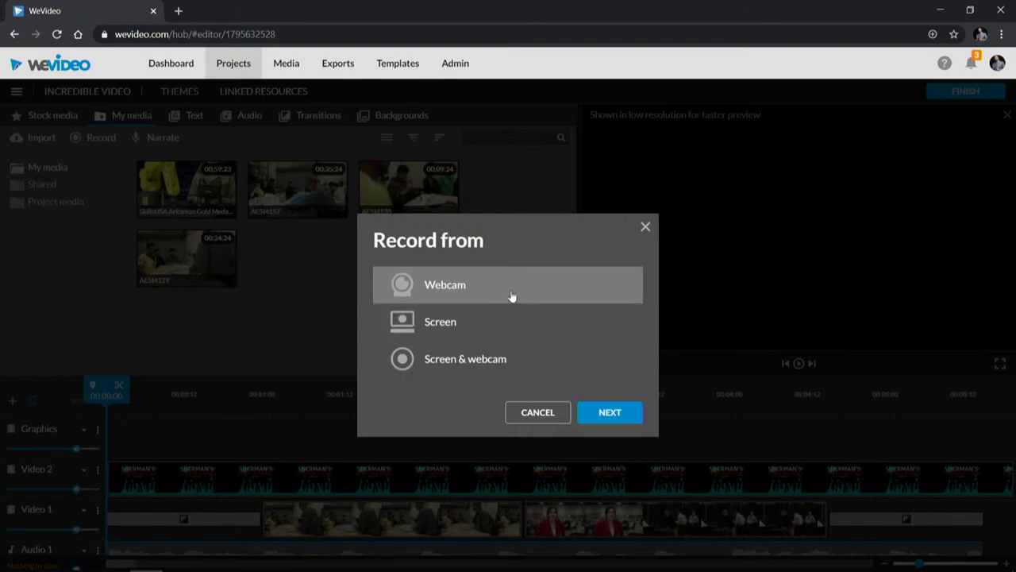
{"action": "left_click", "coordinate": [469, 328]}
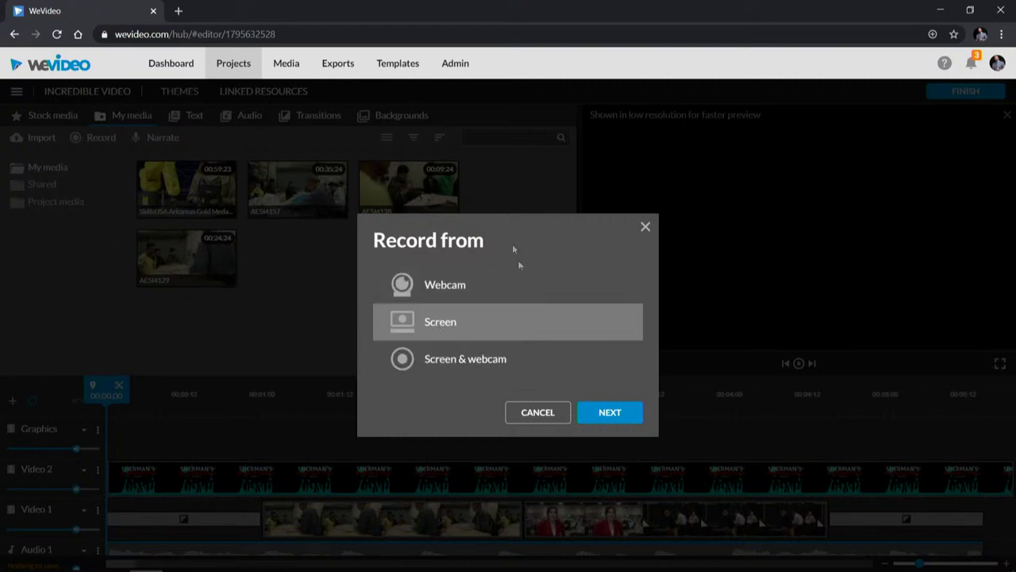
{"action": "left_click", "coordinate": [463, 365]}
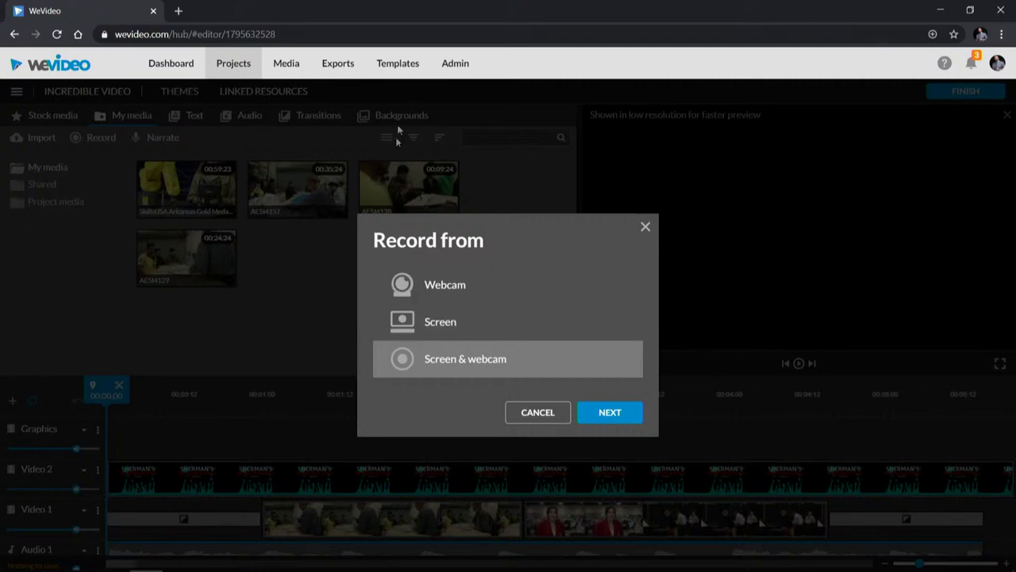
{"action": "left_click", "coordinate": [548, 413]}
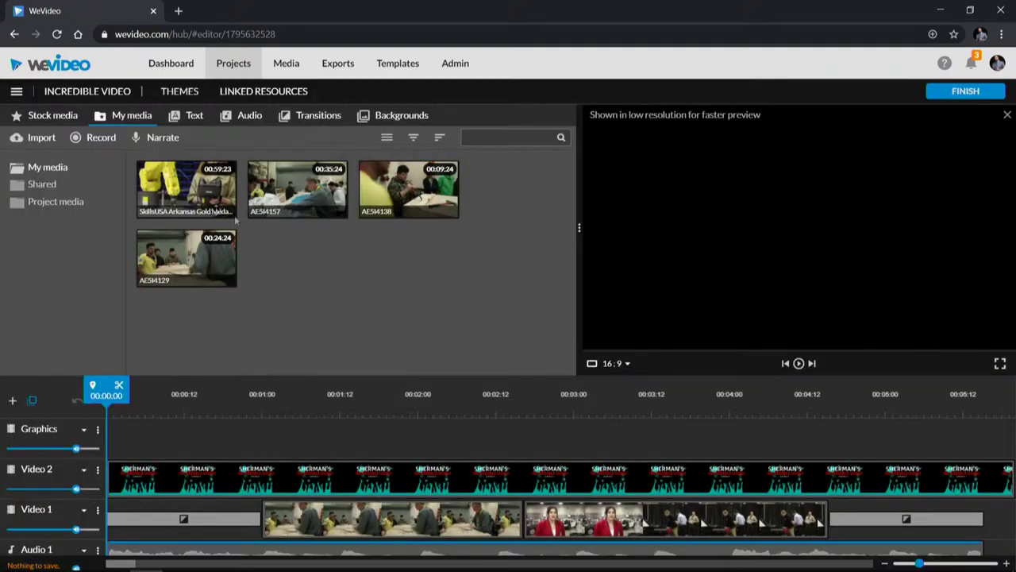
{"action": "left_click", "coordinate": [162, 139]}
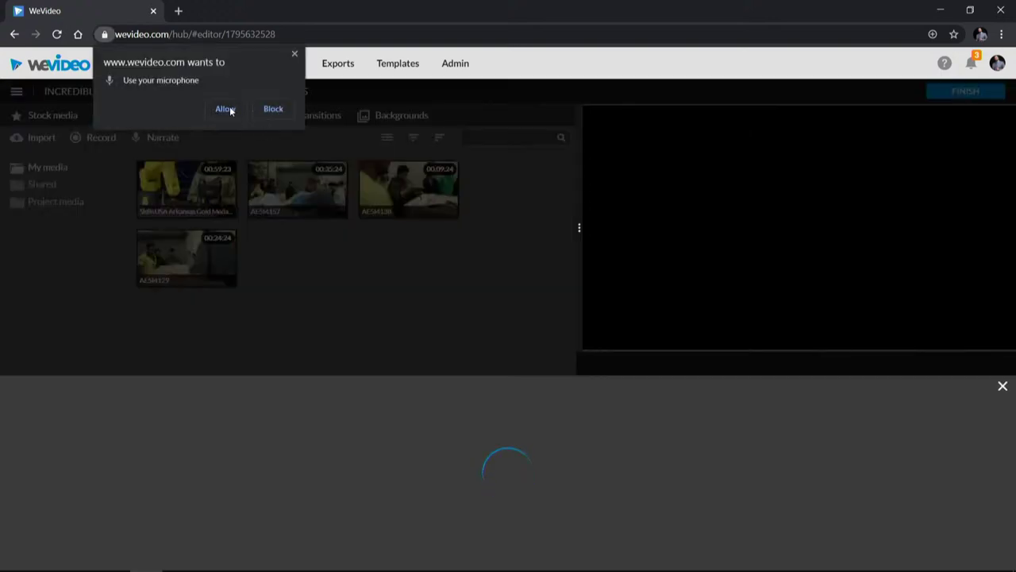
{"action": "left_click", "coordinate": [226, 108]}
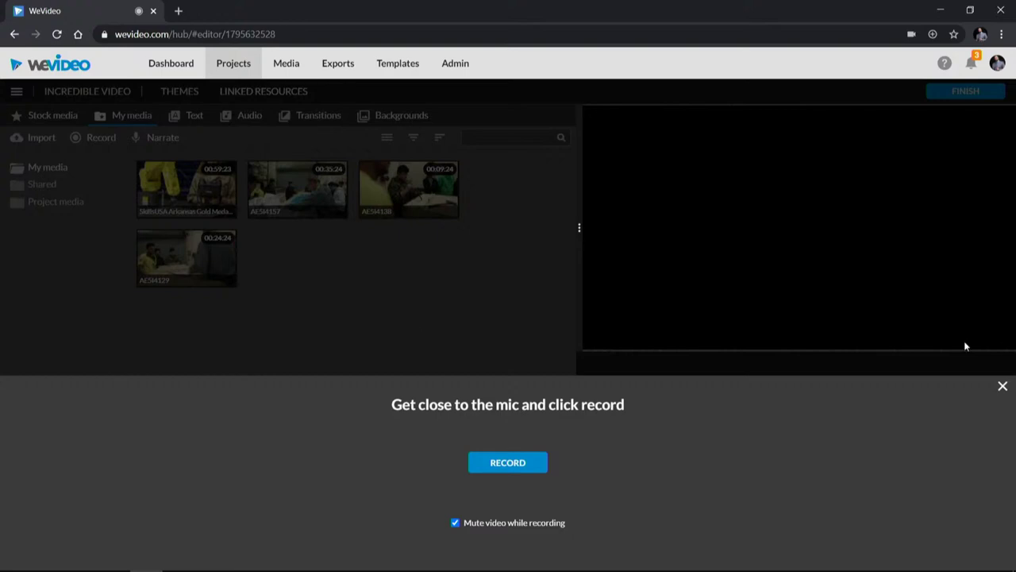
{"action": "left_click", "coordinate": [1003, 387]}
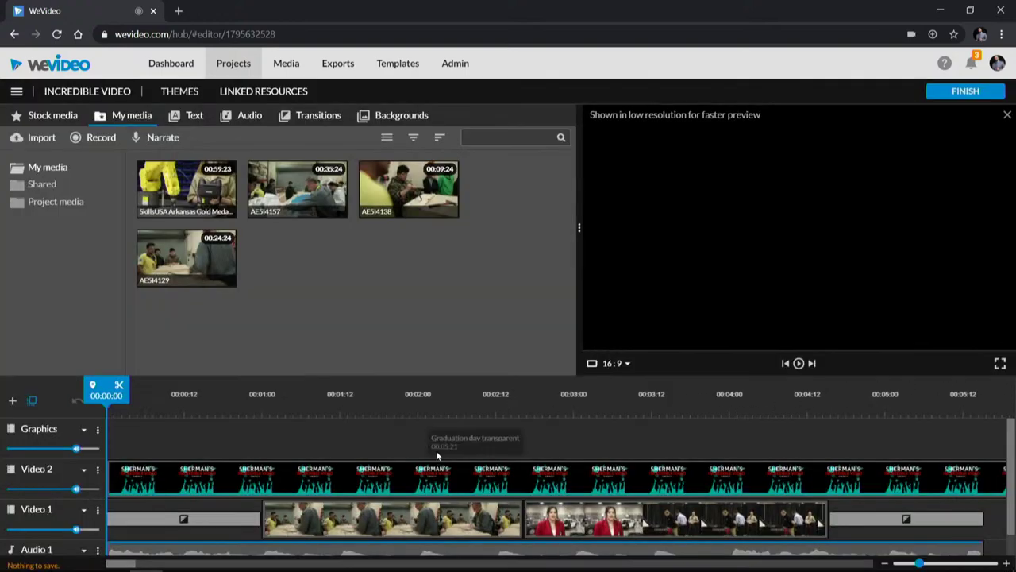
{"action": "scroll", "coordinate": [438, 454], "scroll_direction": "down", "scroll_amount": 1}
{"action": "scroll", "coordinate": [437, 450], "scroll_direction": "up", "scroll_amount": 1}
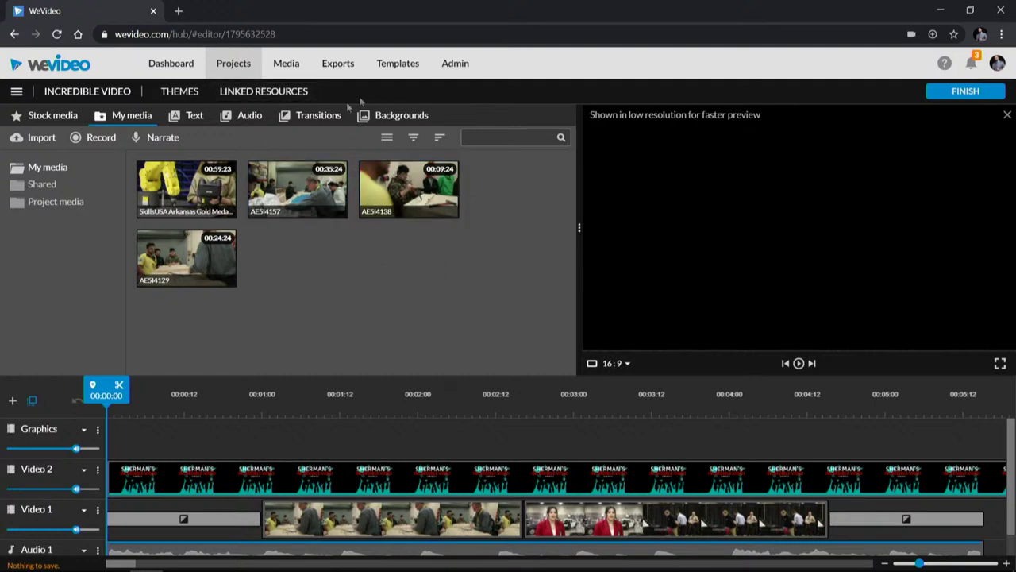
Step: Browse Dashboard, Projects and Media, then view Admin Members (4 active, 4 of 300 licenses)
{"action": "left_click", "coordinate": [183, 64]}
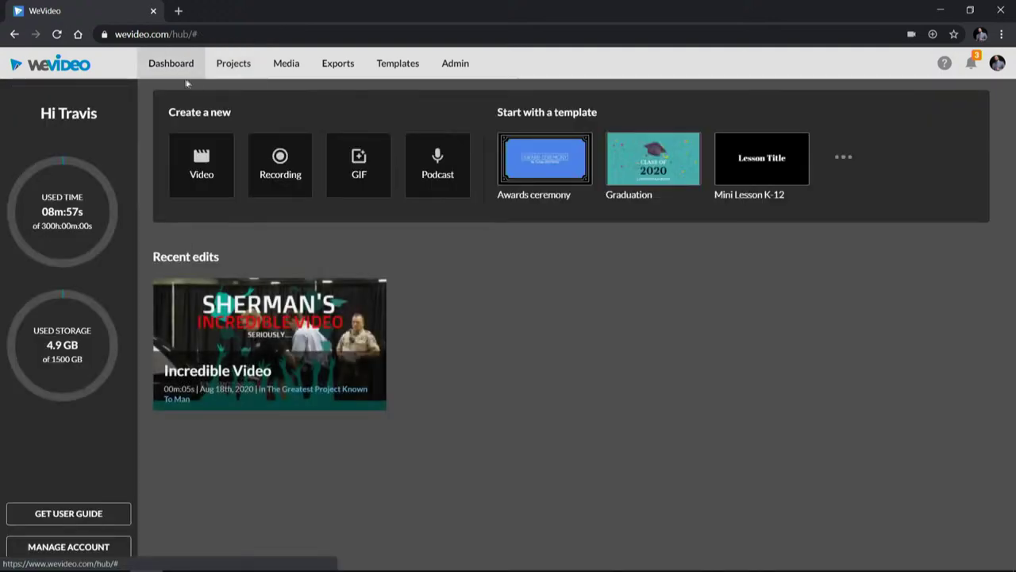
{"action": "mouse_move", "coordinate": [355, 345]}
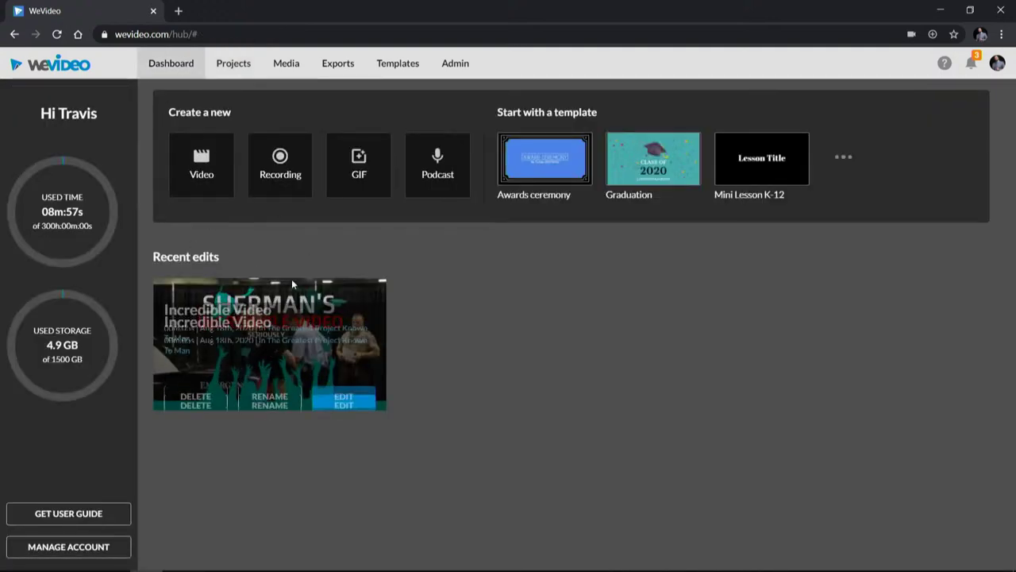
{"action": "left_click", "coordinate": [234, 65]}
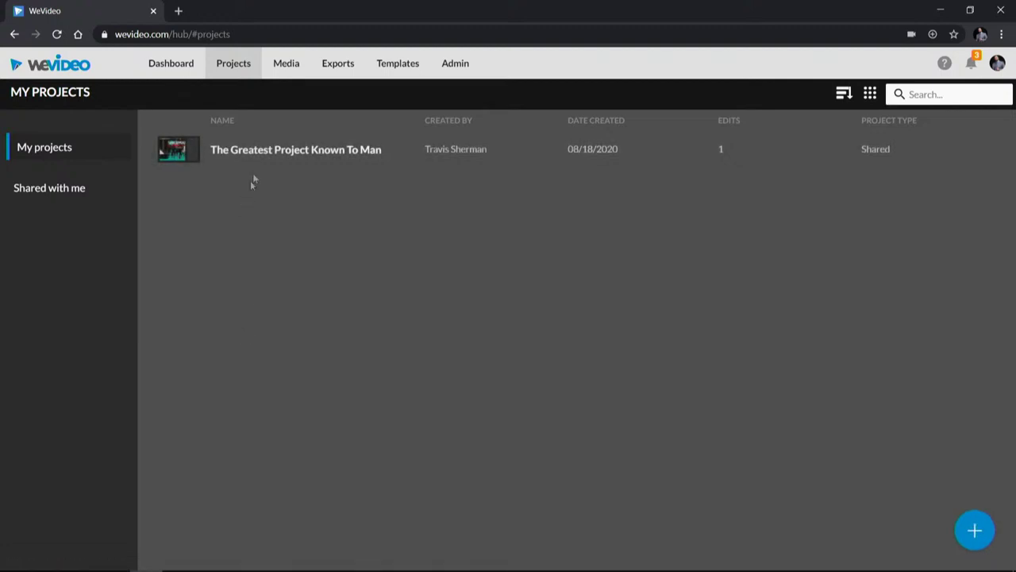
{"action": "left_click", "coordinate": [288, 63]}
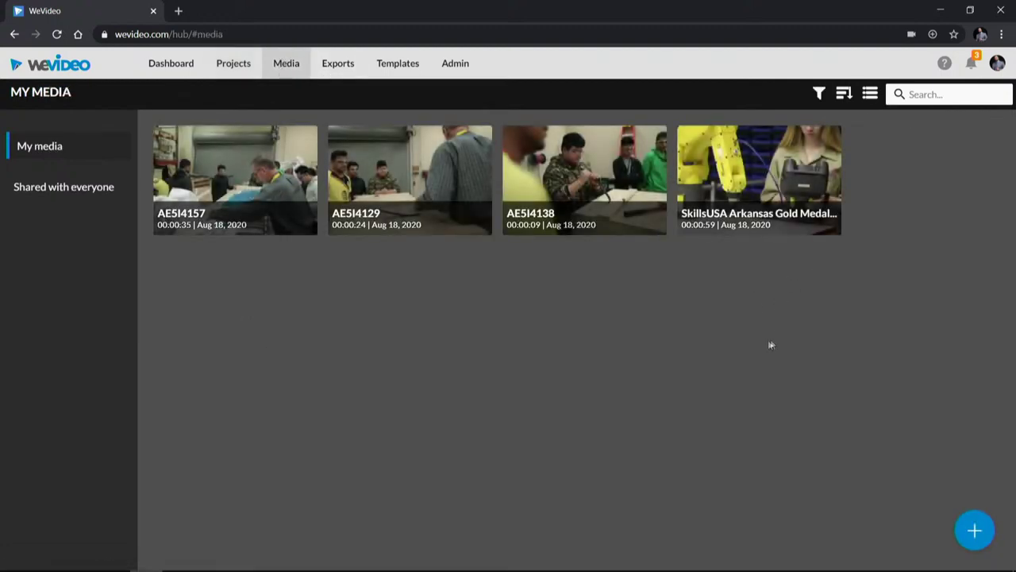
{"action": "left_click", "coordinate": [451, 63]}
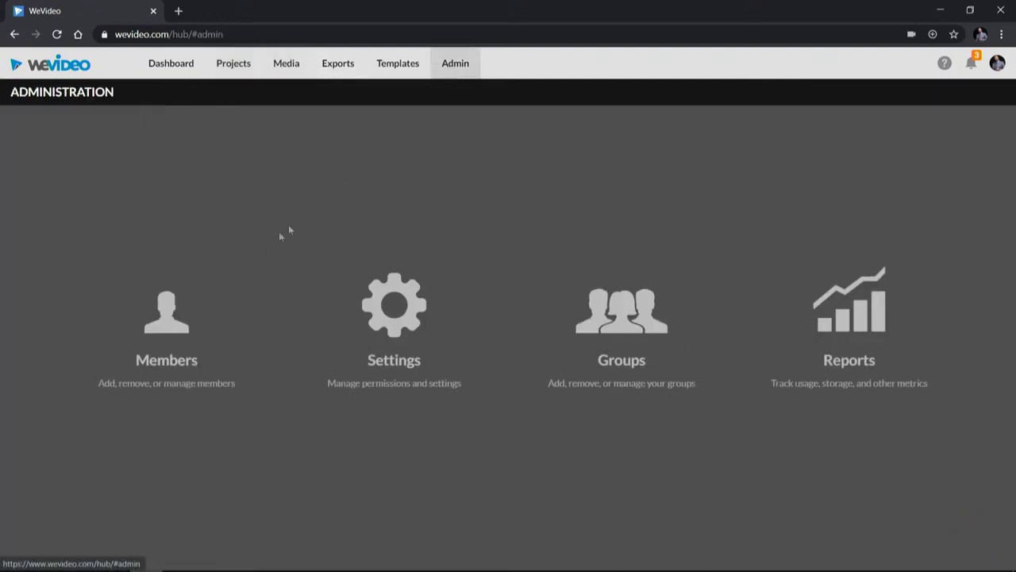
{"action": "left_click", "coordinate": [225, 313]}
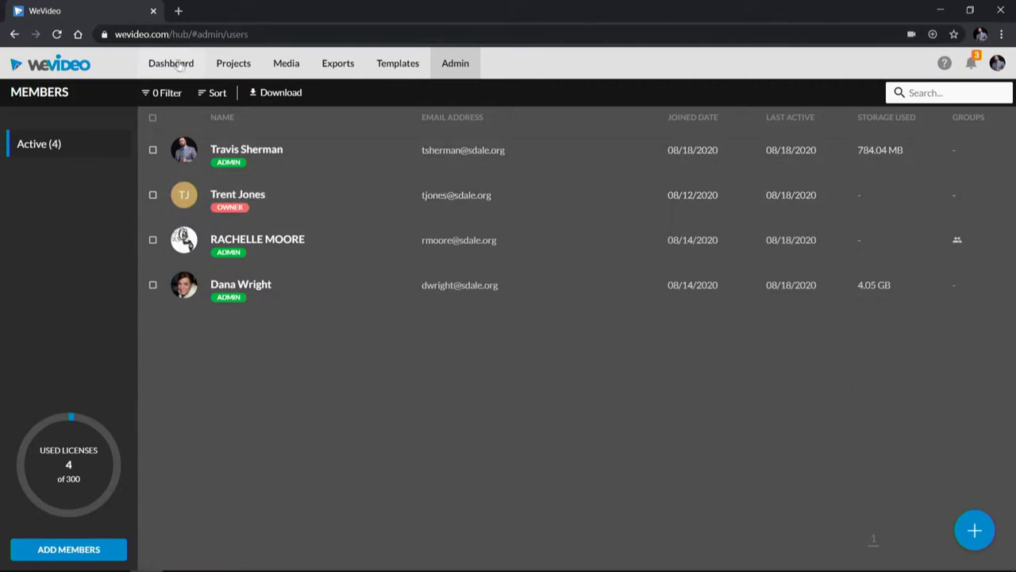
Step: Select all four media files and delete them, including the two used in the project
{"action": "left_click", "coordinate": [292, 67]}
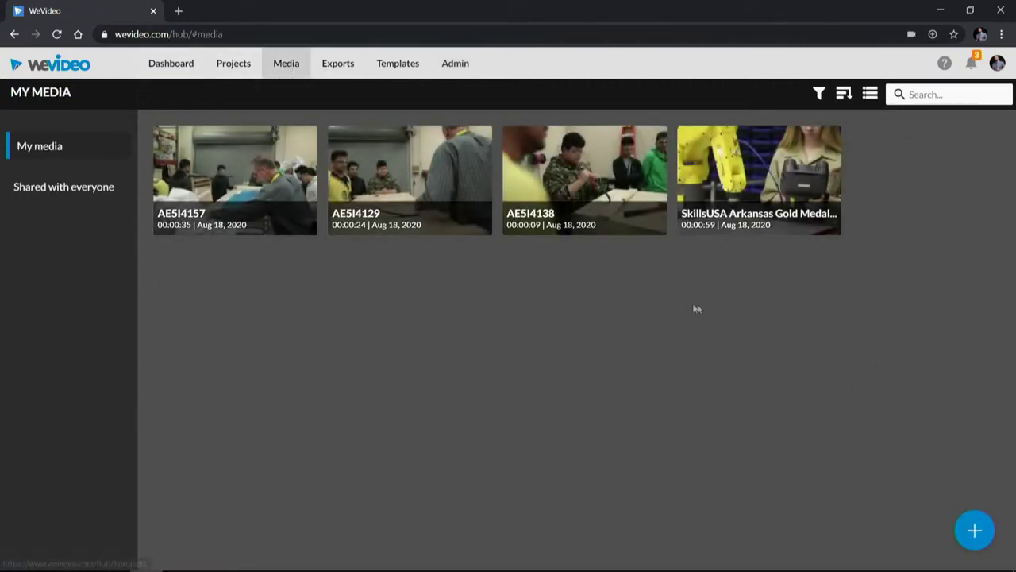
{"action": "left_click_drag", "start_coordinate": [783, 312], "coordinate": [266, 172]}
{"action": "right_click", "coordinate": [265, 171]}
{"action": "left_click", "coordinate": [314, 254]}
{"action": "left_click", "coordinate": [590, 358]}
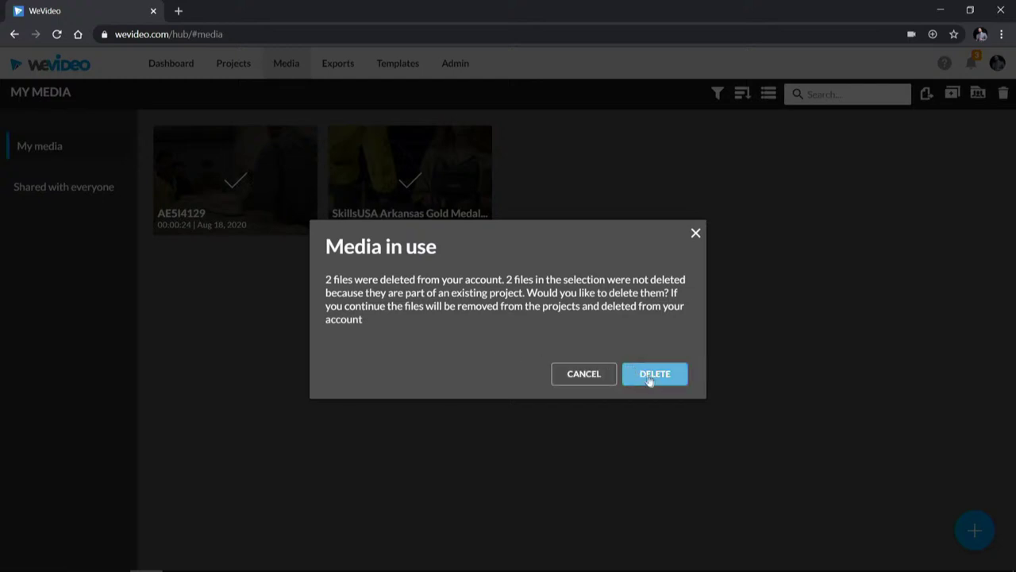
{"action": "left_click", "coordinate": [652, 374]}
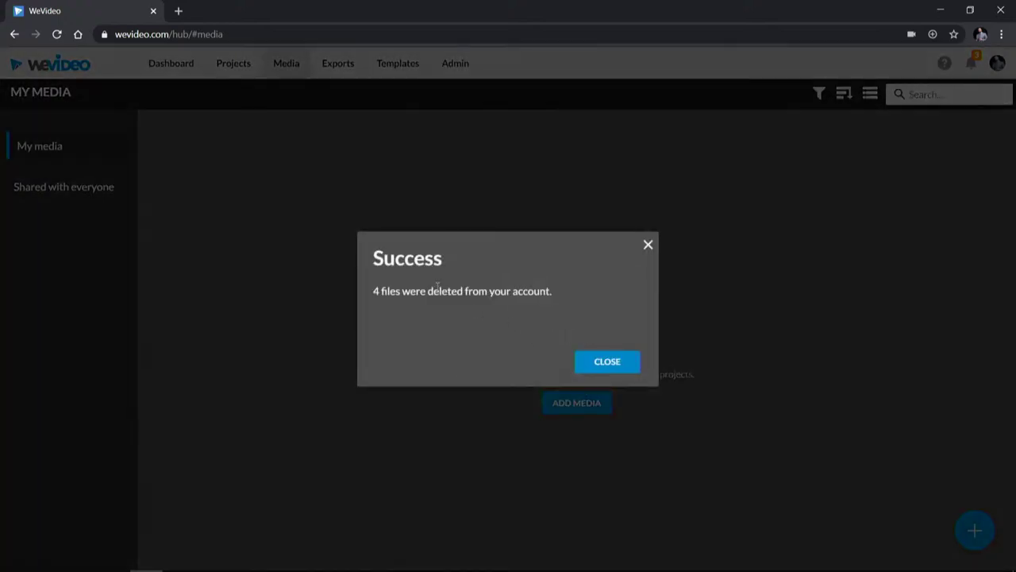
{"action": "left_click", "coordinate": [597, 361]}
{"action": "left_click", "coordinate": [184, 67]}
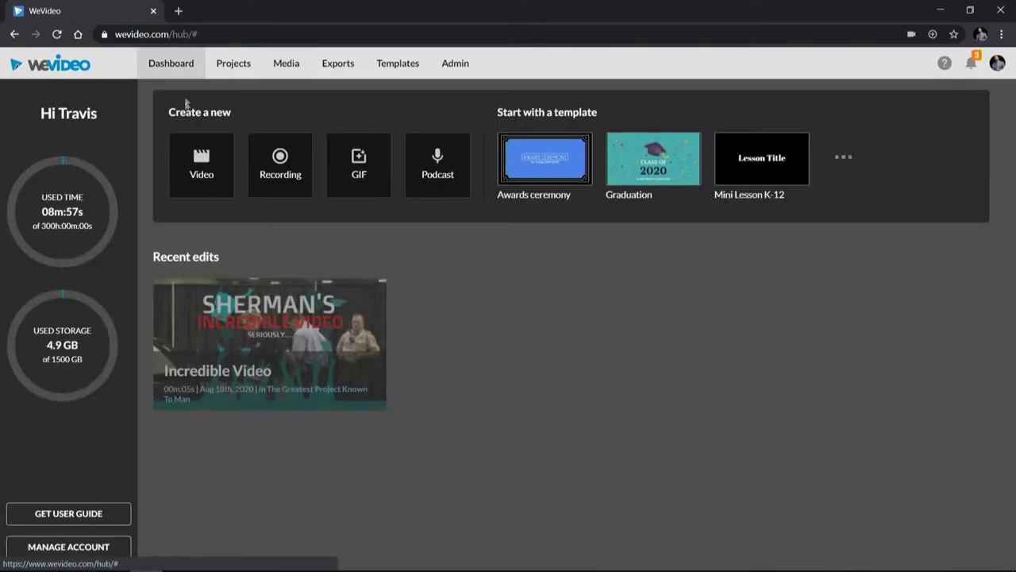
Step: Delete the Incredible Video edit from the Dashboard
{"action": "right_click", "coordinate": [306, 320]}
{"action": "left_click", "coordinate": [481, 312]}
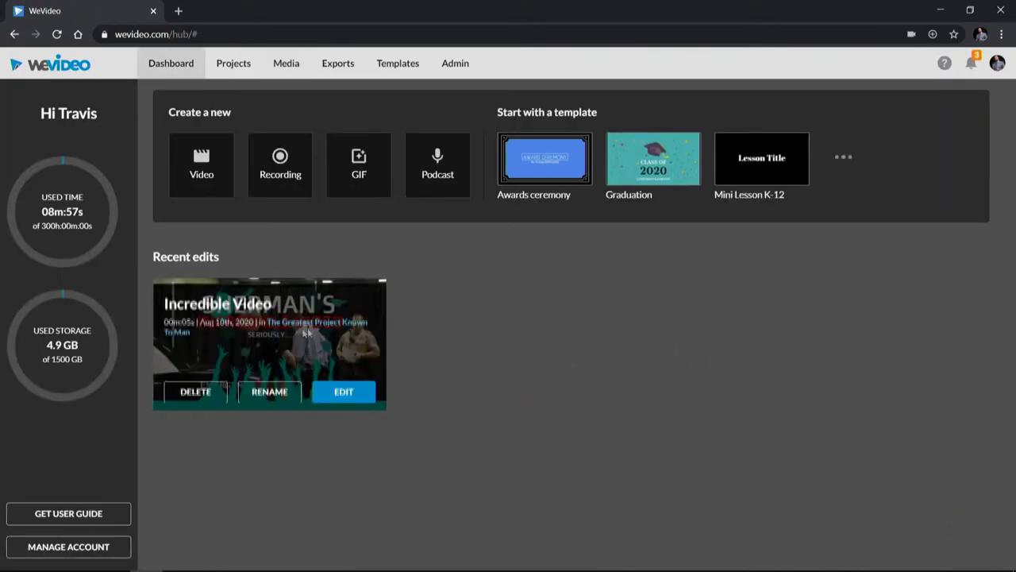
{"action": "left_click", "coordinate": [187, 387]}
{"action": "left_click", "coordinate": [617, 365]}
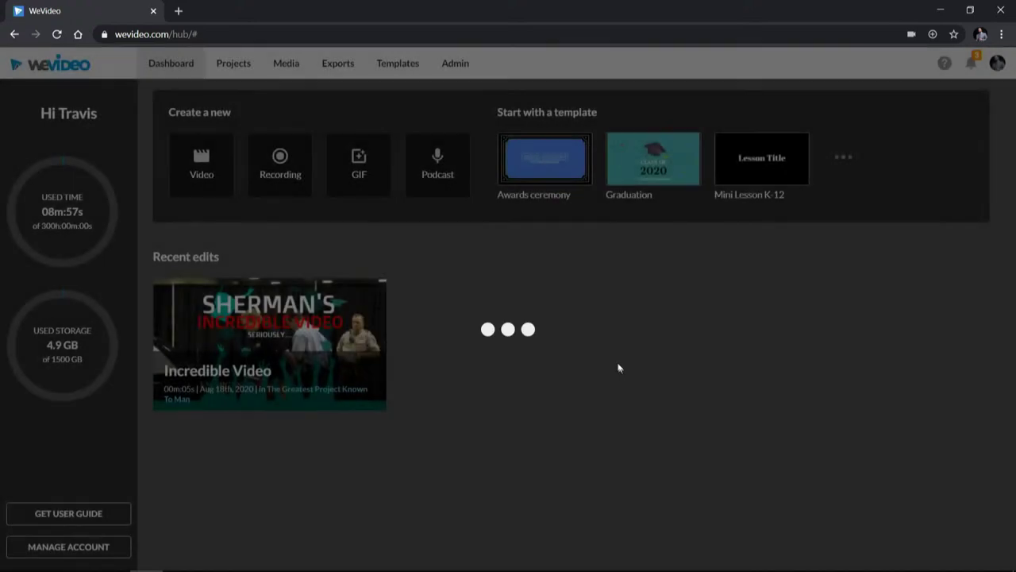
Step: Permanently delete The Greatest Project Known To Man and its contents
{"action": "left_click", "coordinate": [234, 63]}
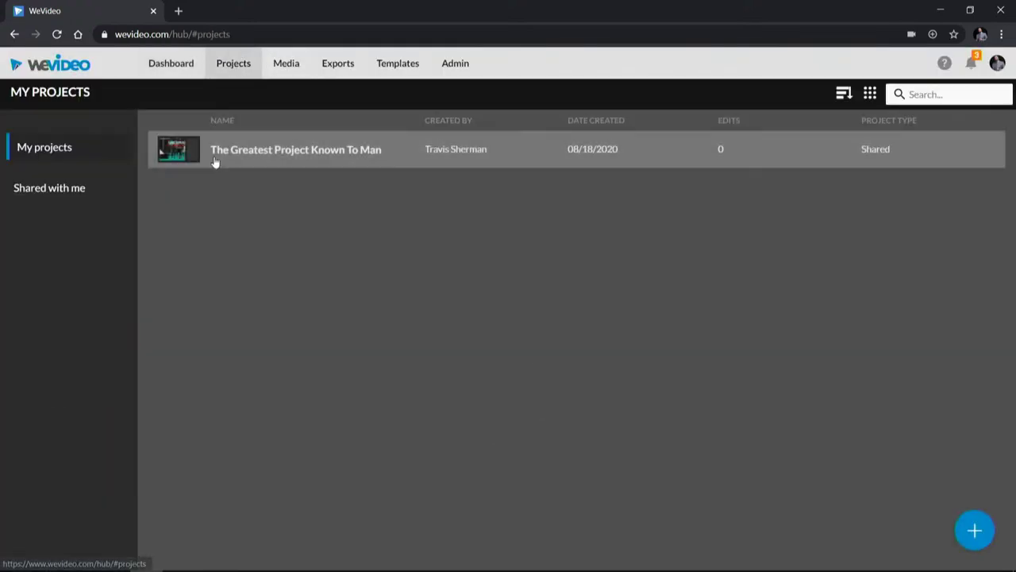
{"action": "right_click", "coordinate": [215, 157]}
{"action": "left_click", "coordinate": [263, 261]}
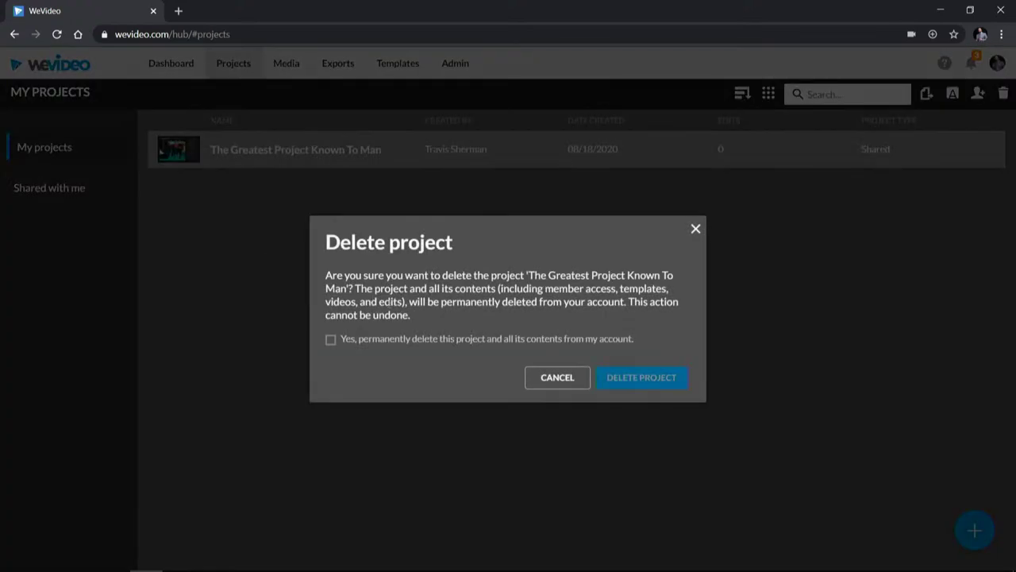
{"action": "left_click", "coordinate": [387, 341]}
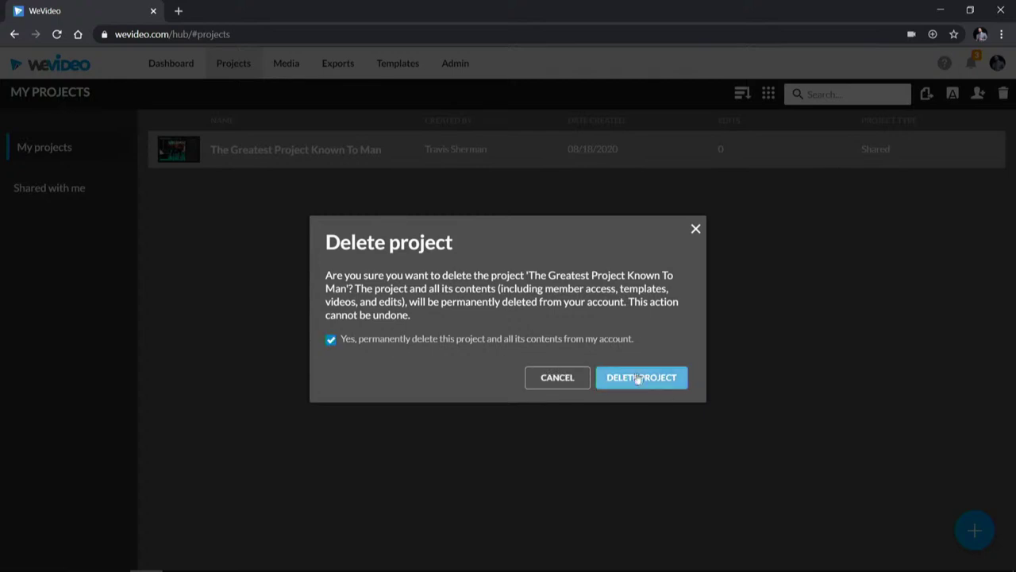
{"action": "left_click", "coordinate": [640, 379]}
Step: Confirm Media is empty and only the export remains, then return to the empty Dashboard
{"action": "left_click", "coordinate": [296, 65]}
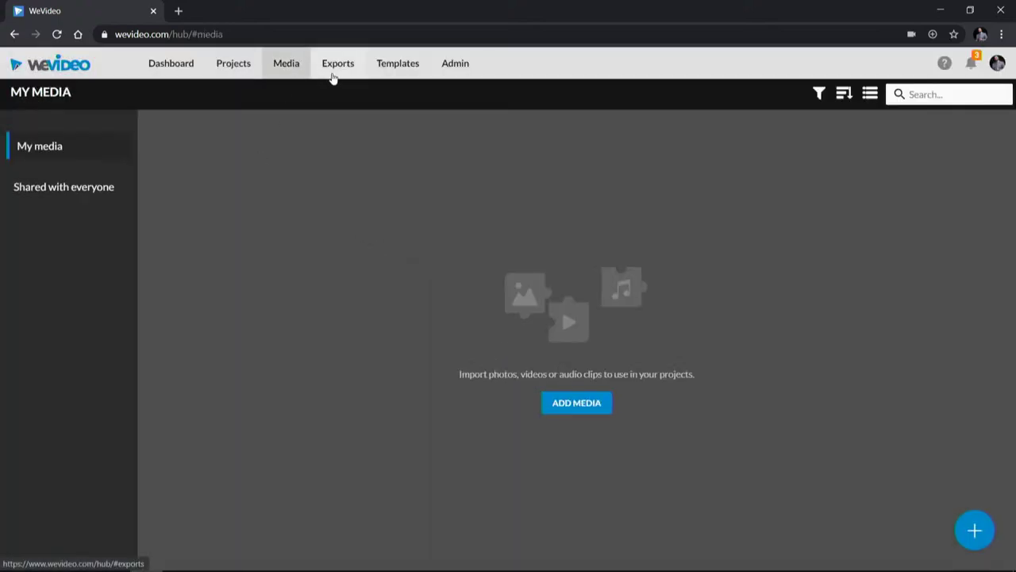
{"action": "left_click", "coordinate": [335, 71]}
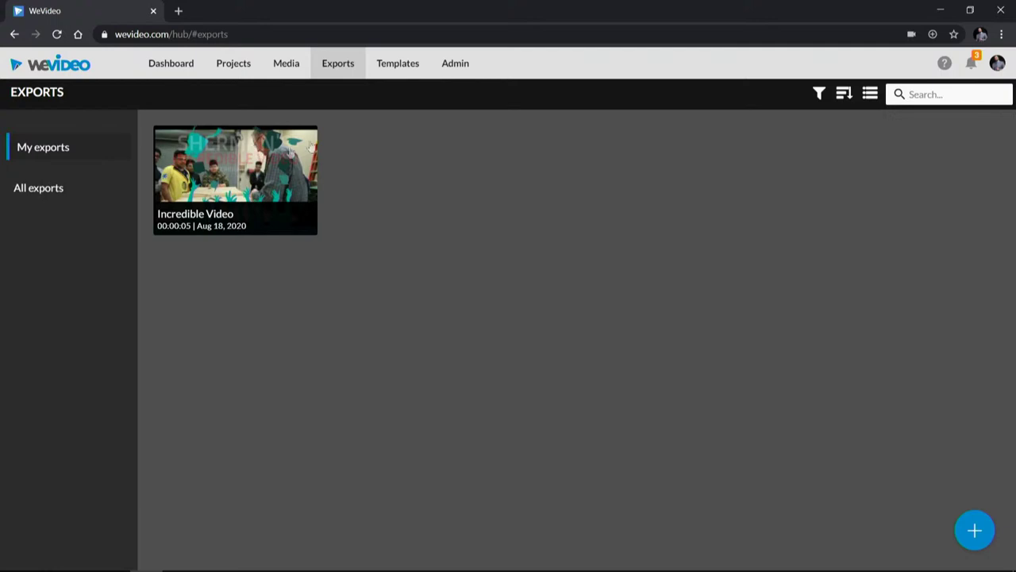
{"action": "left_click", "coordinate": [457, 64]}
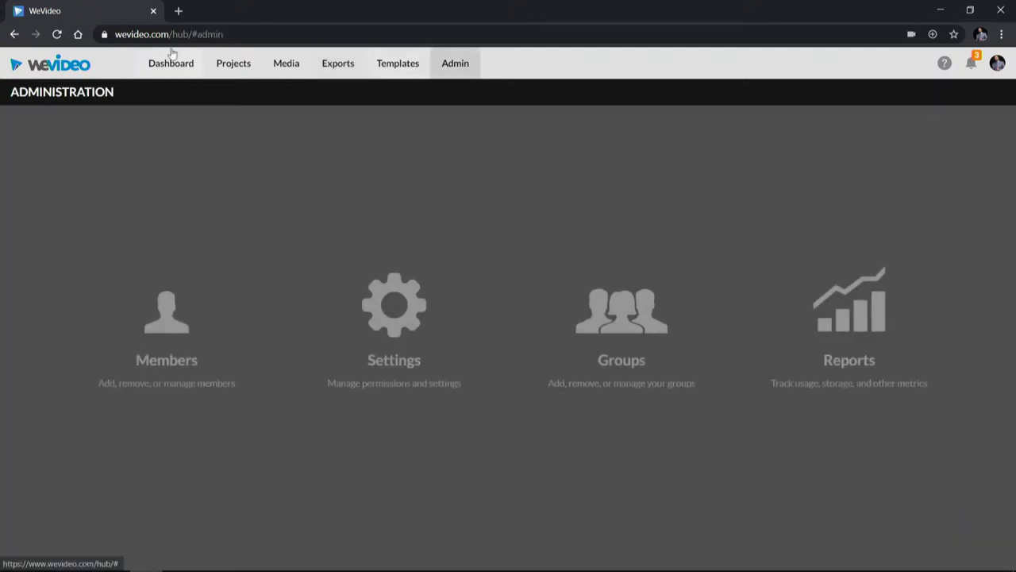
{"action": "left_click", "coordinate": [191, 68]}
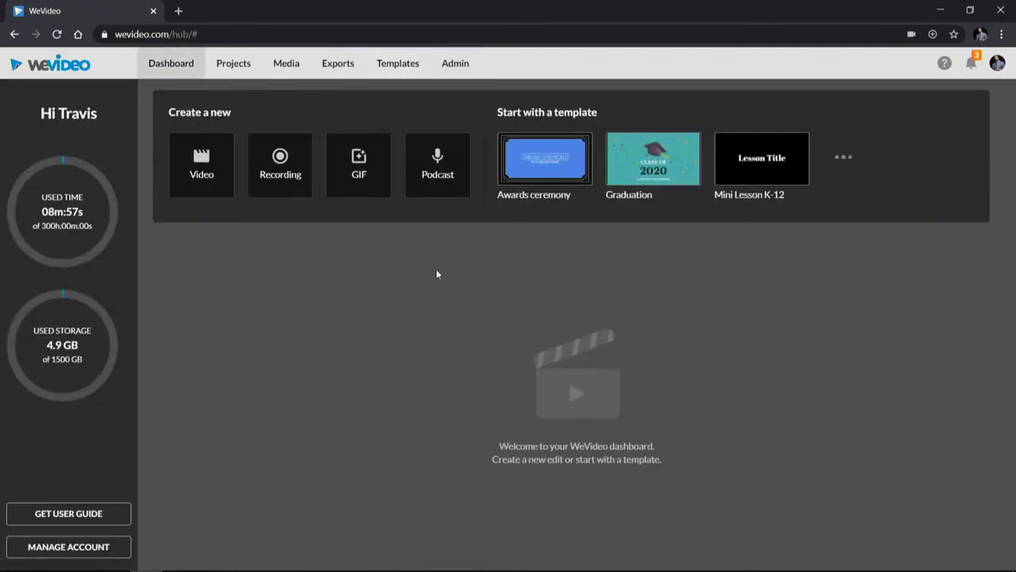